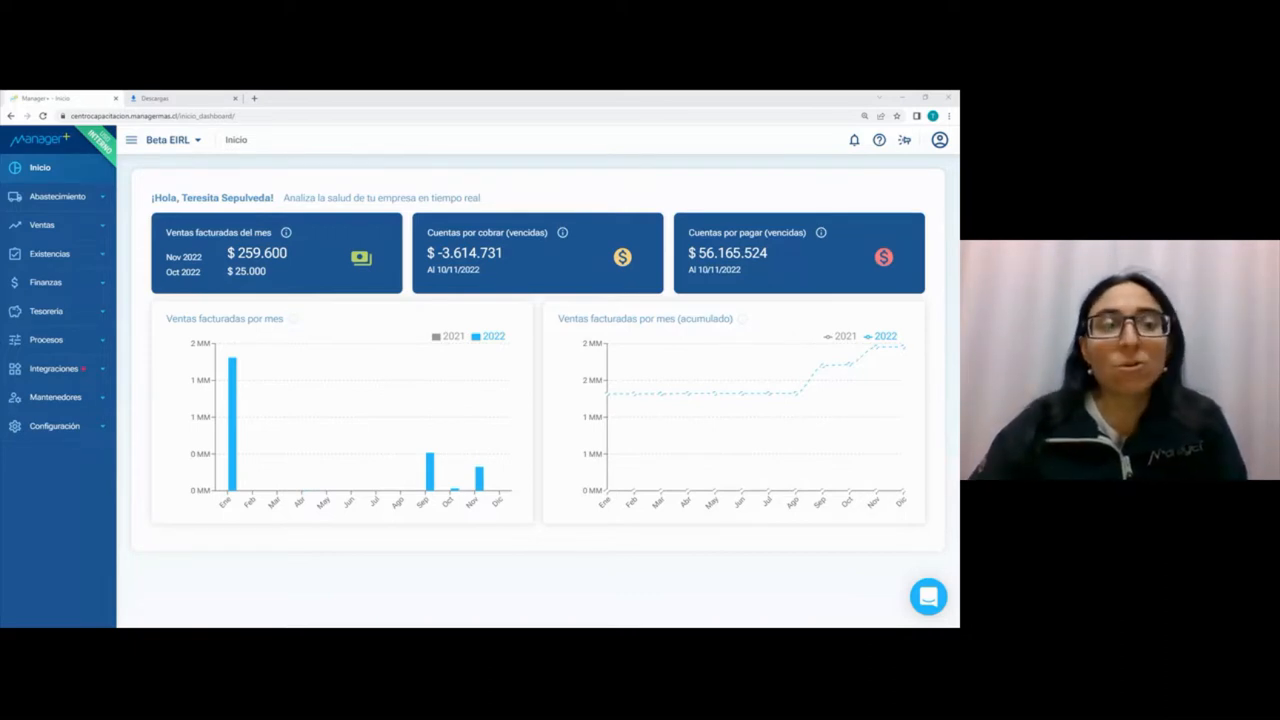
Step: Open document entry for Abastecimiento and view the second page of its document types
{"action": "left_click", "coordinate": [104, 200]}
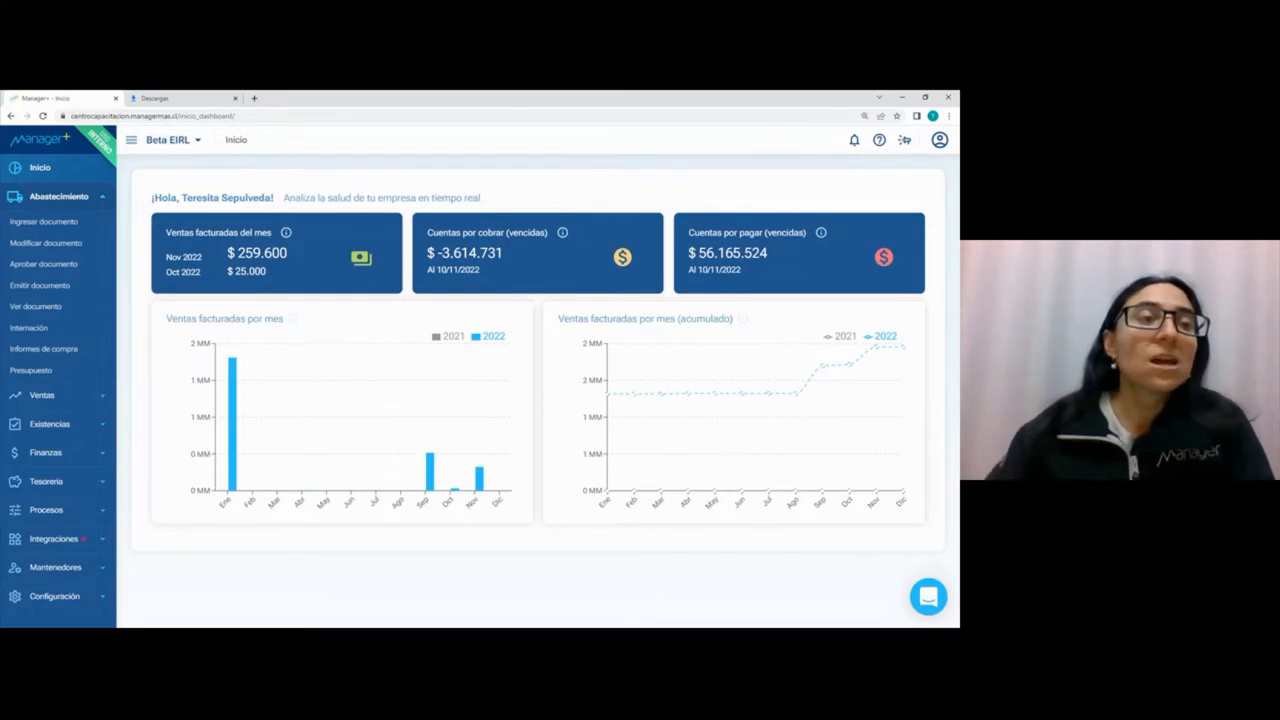
{"action": "left_click", "coordinate": [44, 227]}
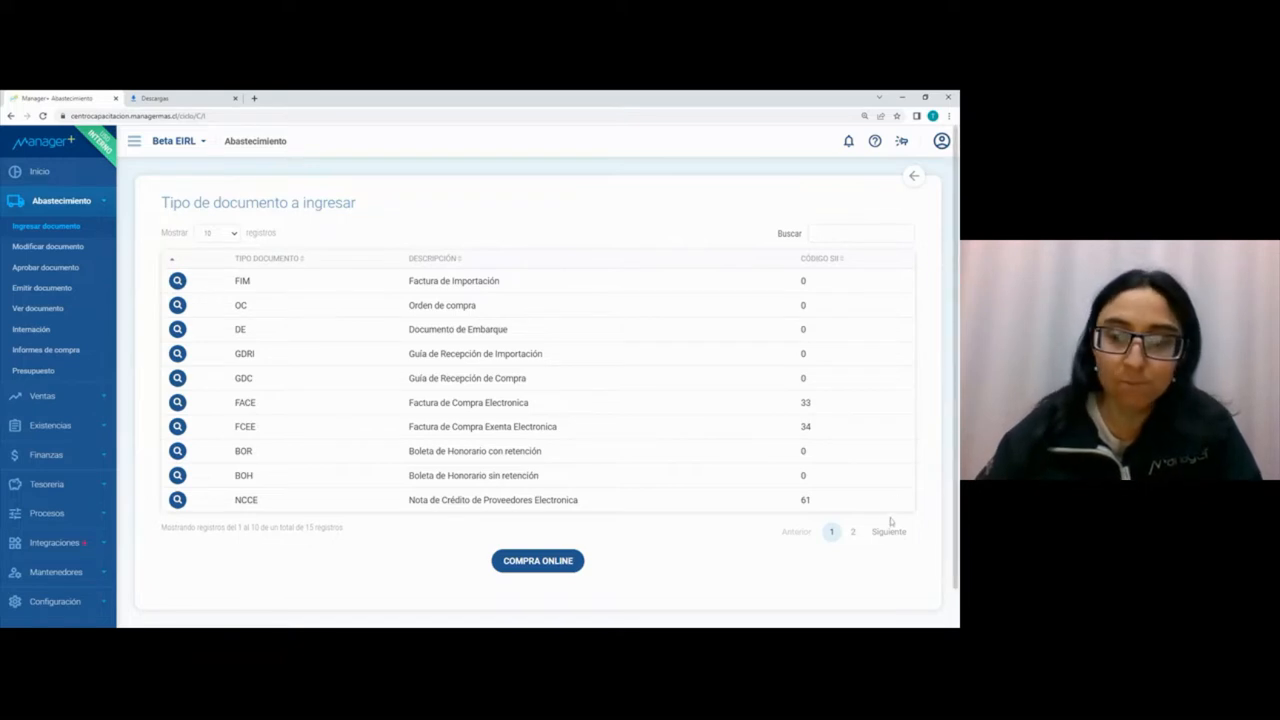
{"action": "left_click", "coordinate": [853, 532]}
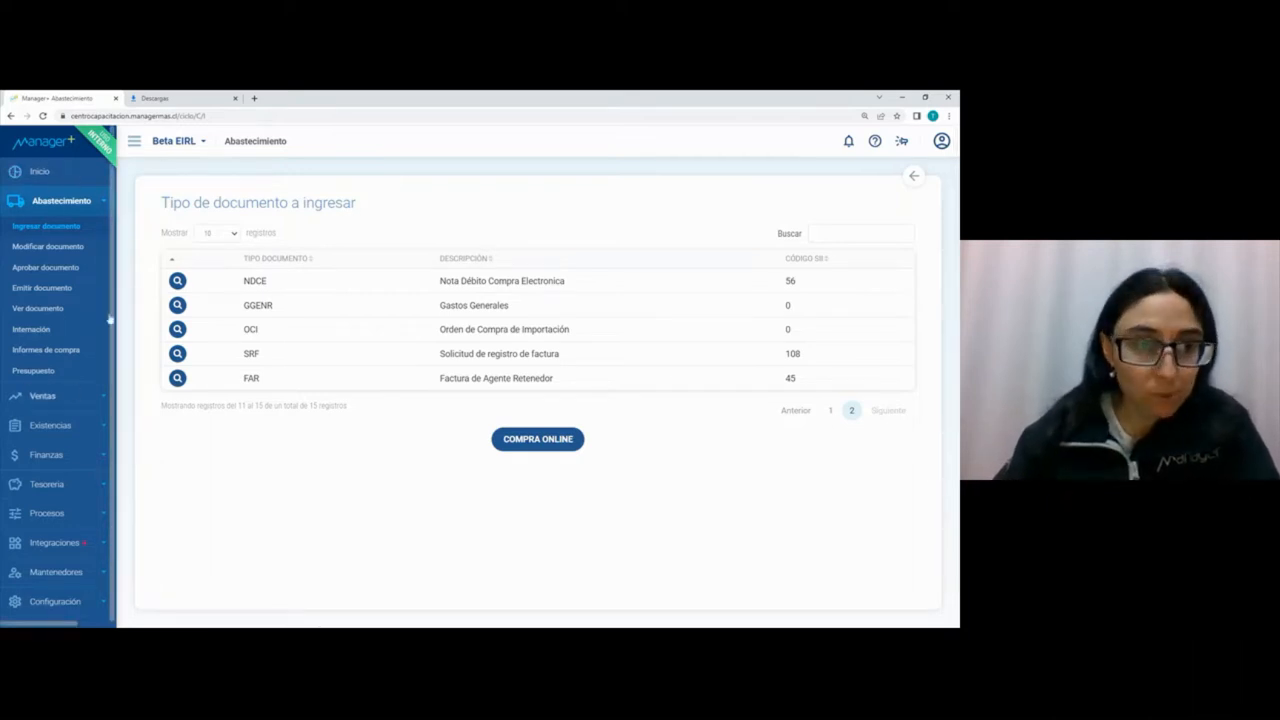
Step: Examine the functions offered by the Ventas and Existencias modules
{"action": "left_click", "coordinate": [60, 204]}
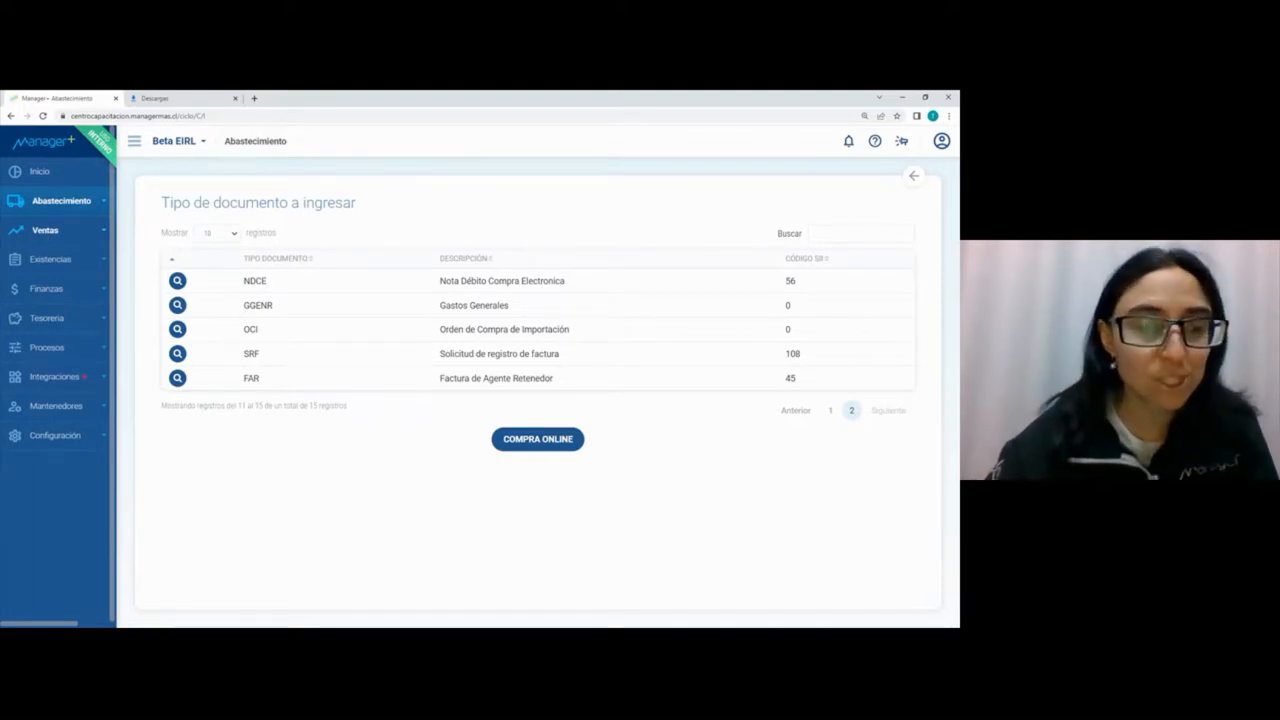
{"action": "left_click", "coordinate": [70, 229]}
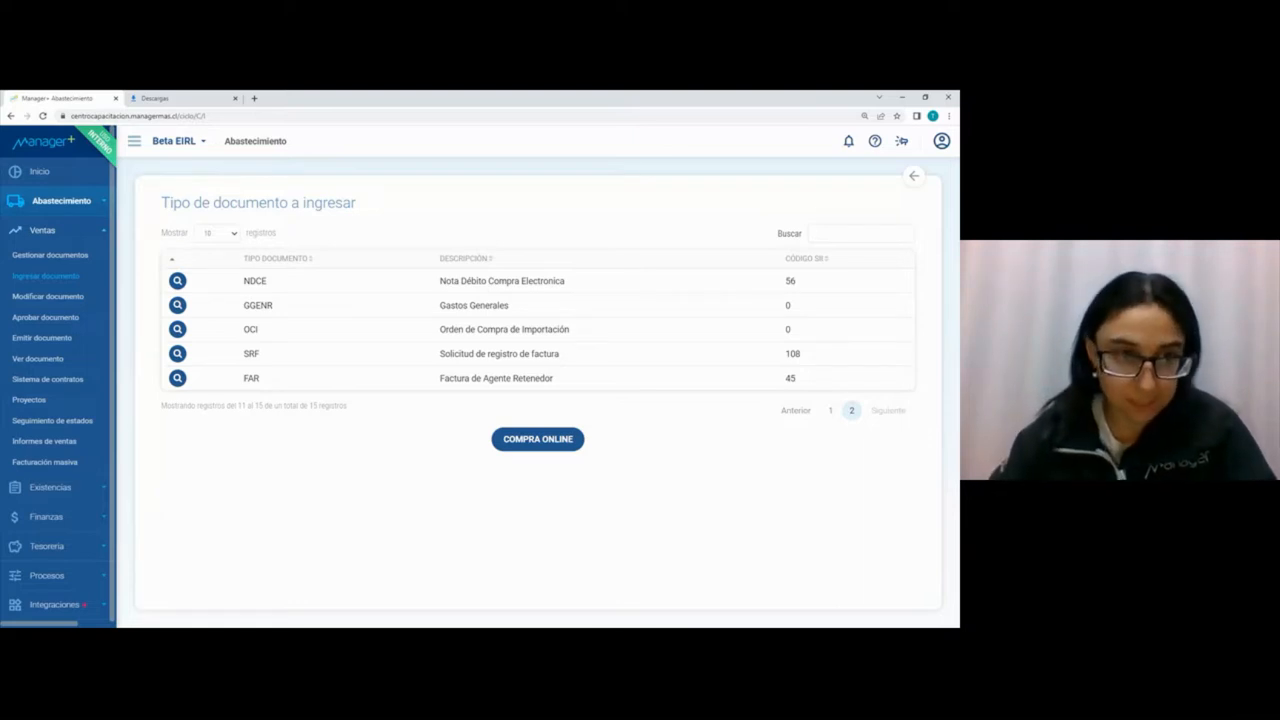
{"action": "left_click", "coordinate": [46, 230]}
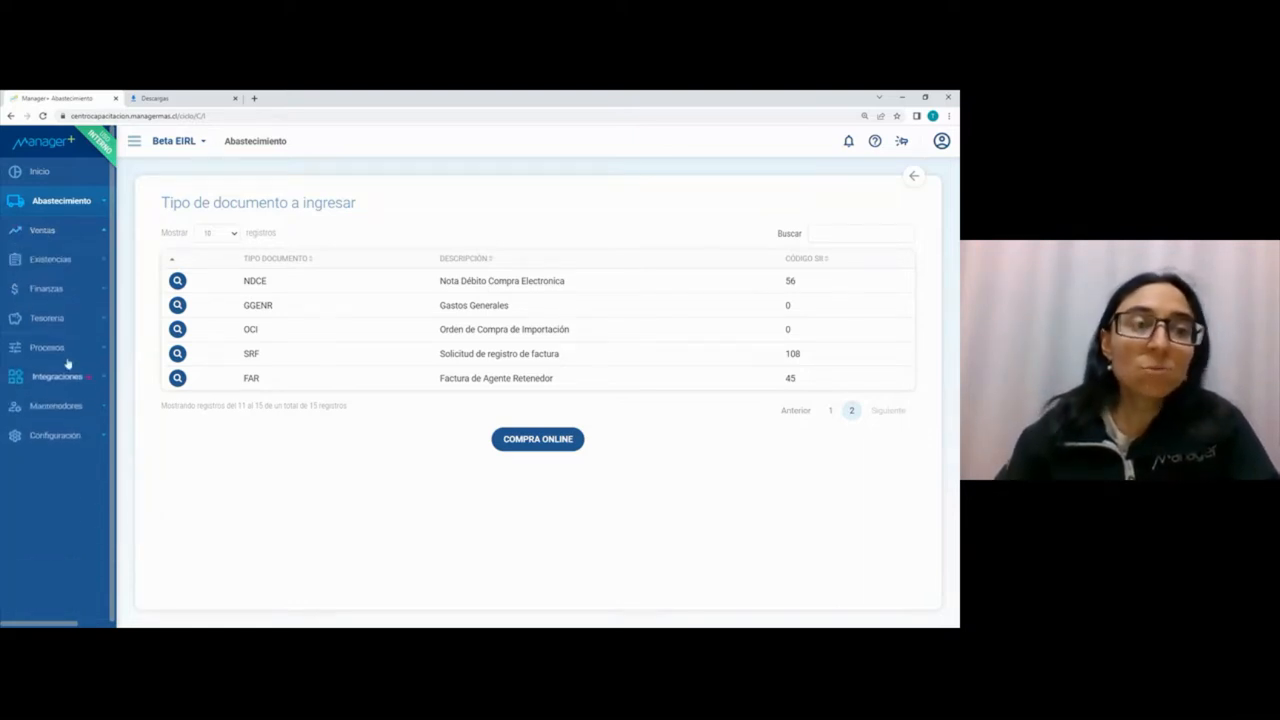
{"action": "left_click", "coordinate": [45, 263]}
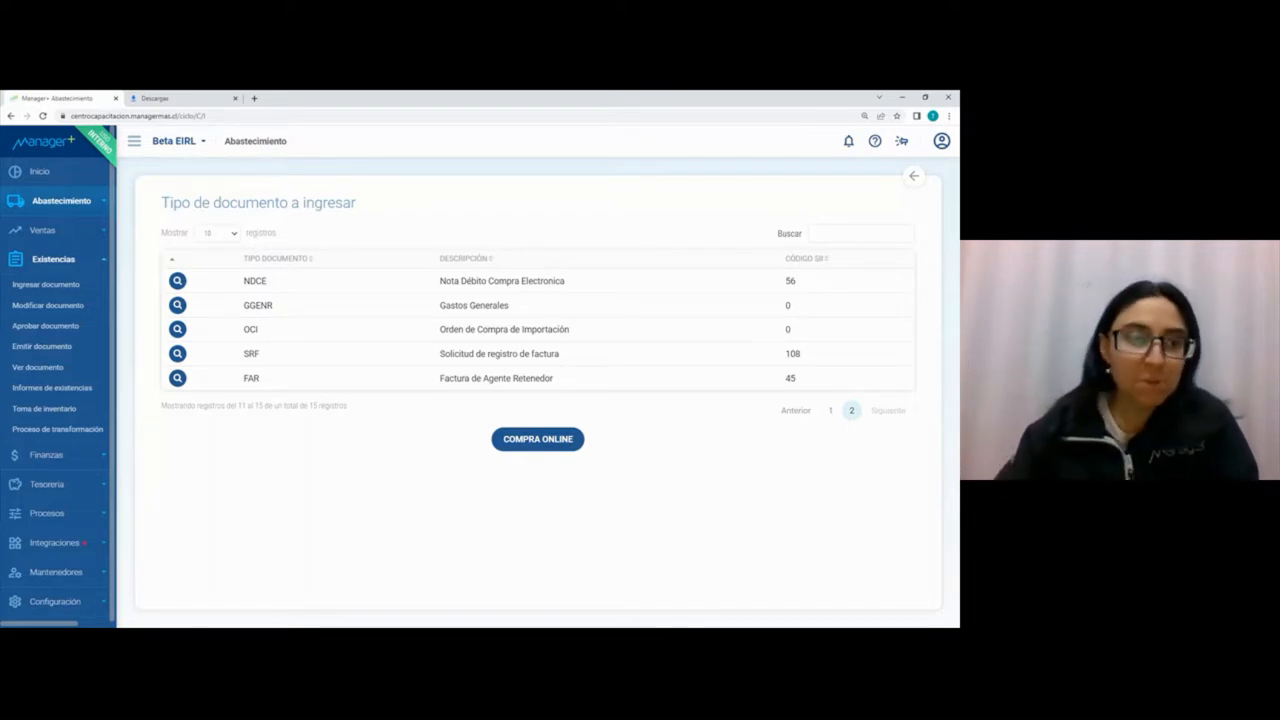
Step: Open Comprobantes in the Finanzas module and browse the accounting vouchers through to the last page
{"action": "left_click", "coordinate": [66, 290]}
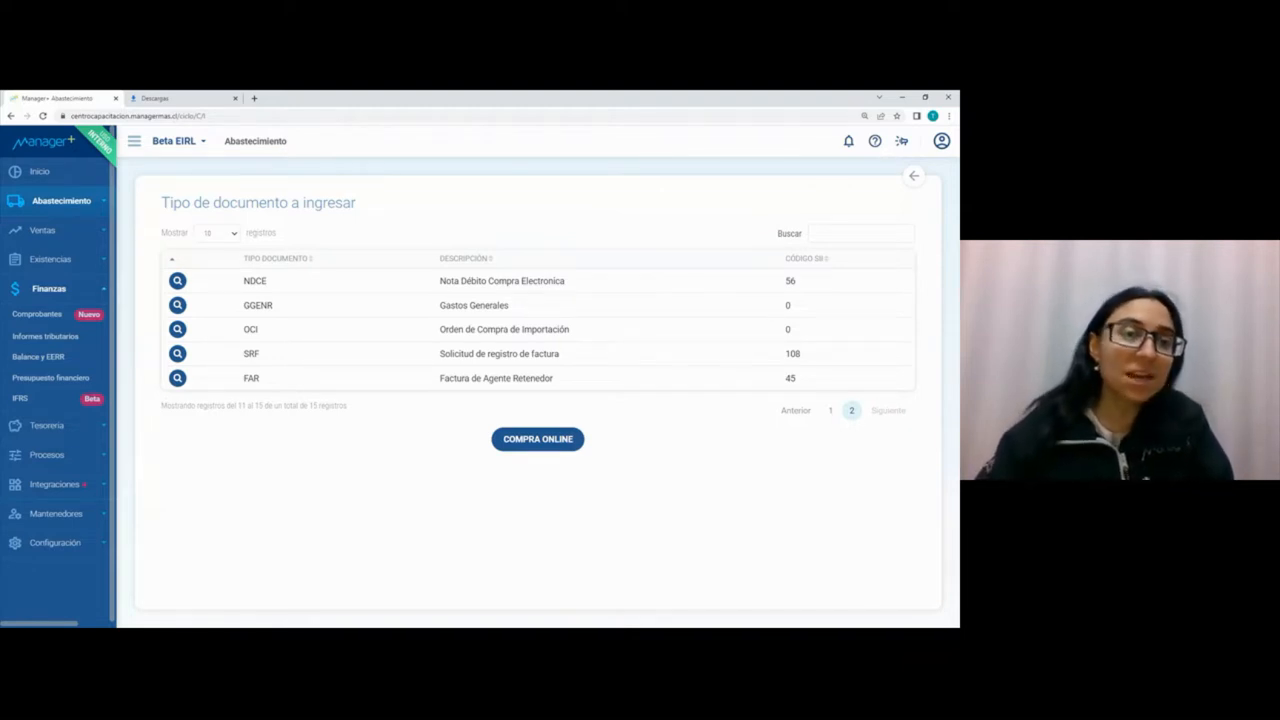
{"action": "left_click", "coordinate": [36, 318]}
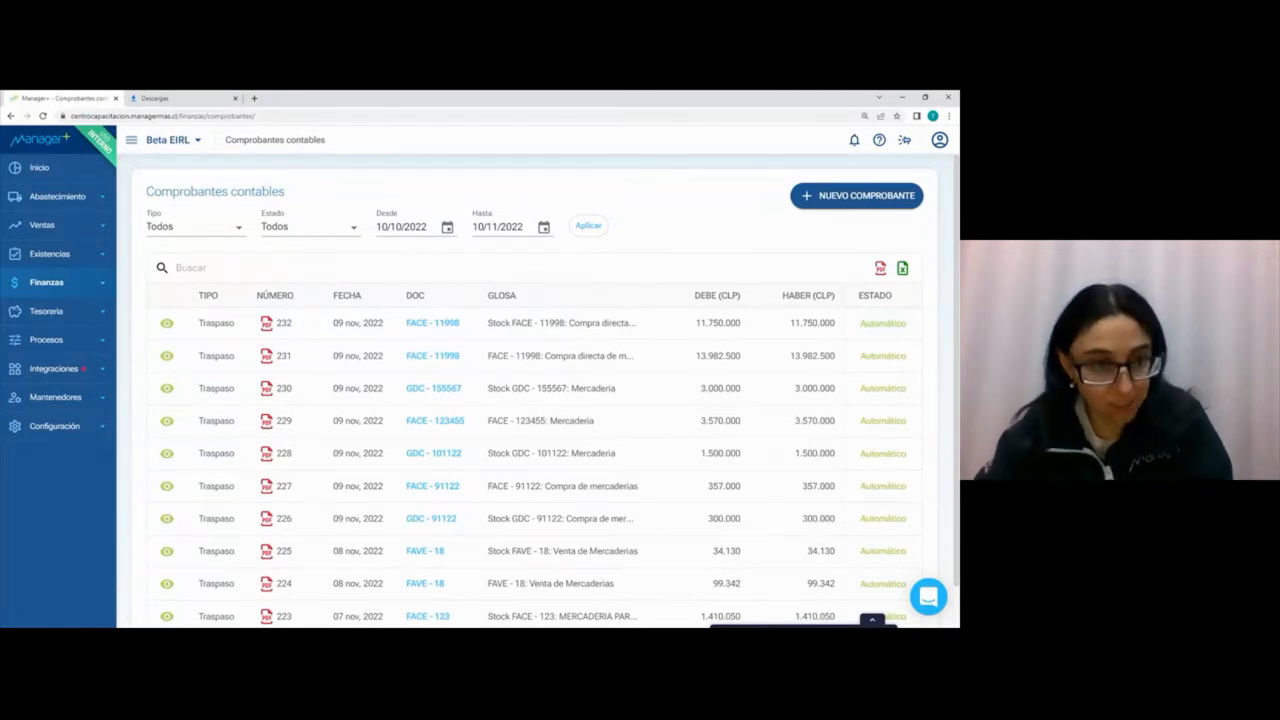
{"action": "scroll", "coordinate": [873, 375], "scroll_direction": "down", "scroll_amount": 2}
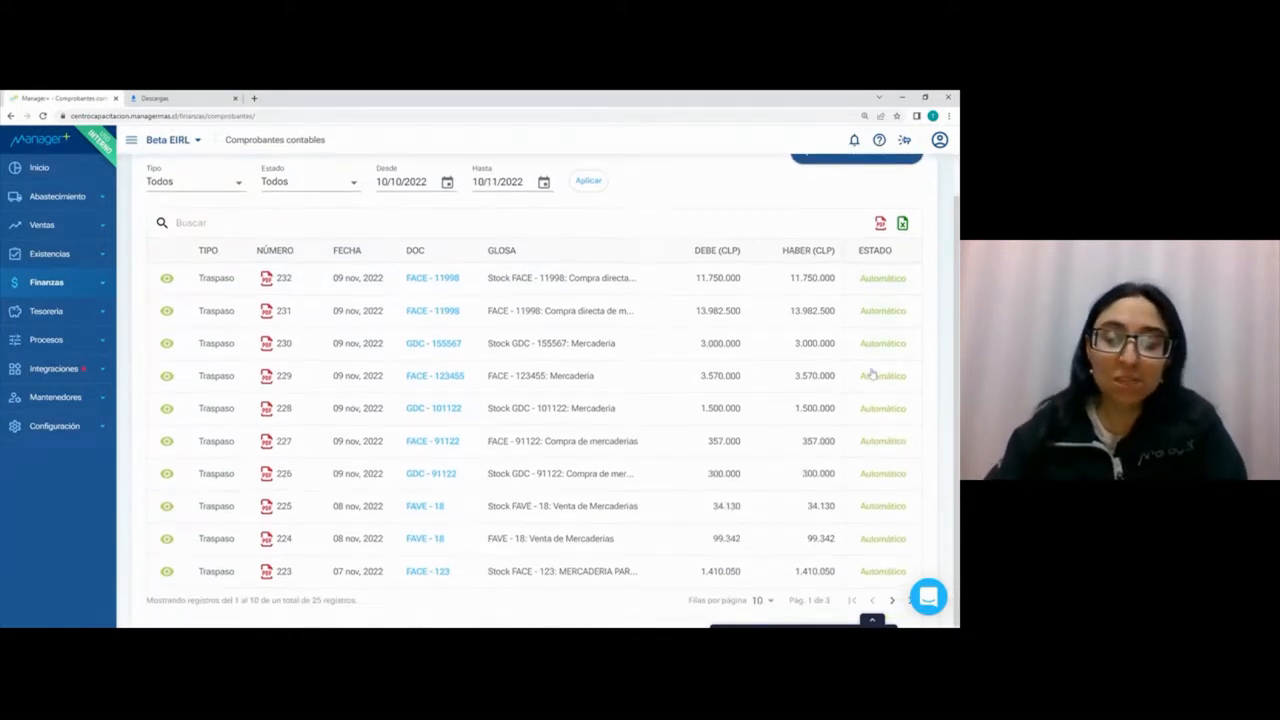
{"action": "left_click", "coordinate": [892, 600]}
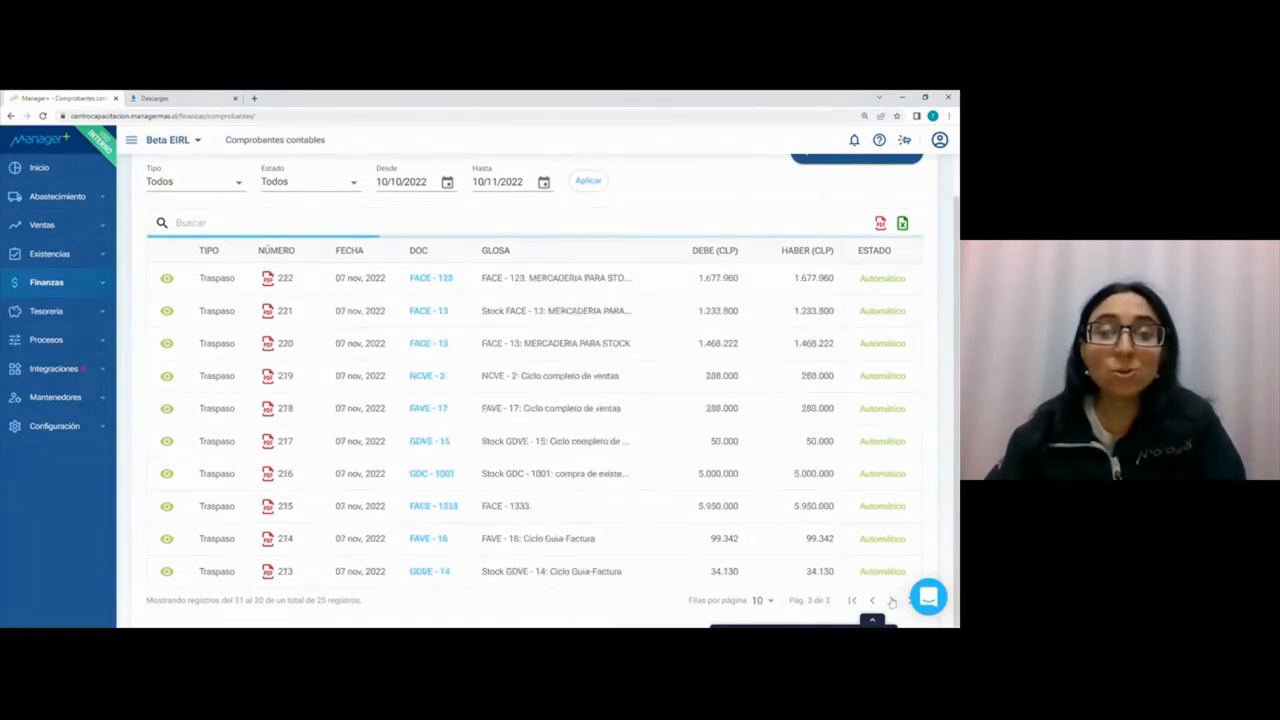
{"action": "left_click", "coordinate": [892, 600]}
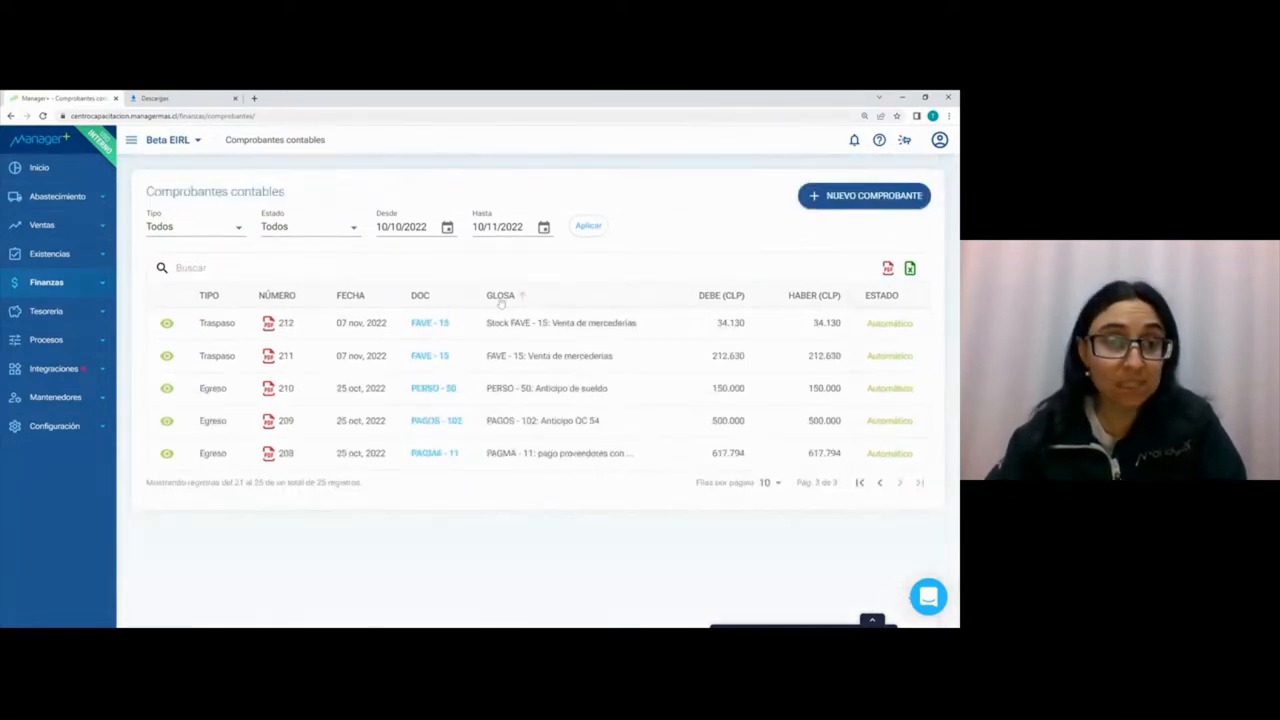
Step: Filter the accounting vouchers with 01/08/2022 as the start date
{"action": "left_click", "coordinate": [447, 227]}
{"action": "left_click", "coordinate": [456, 256]}
{"action": "left_click", "coordinate": [456, 256]}
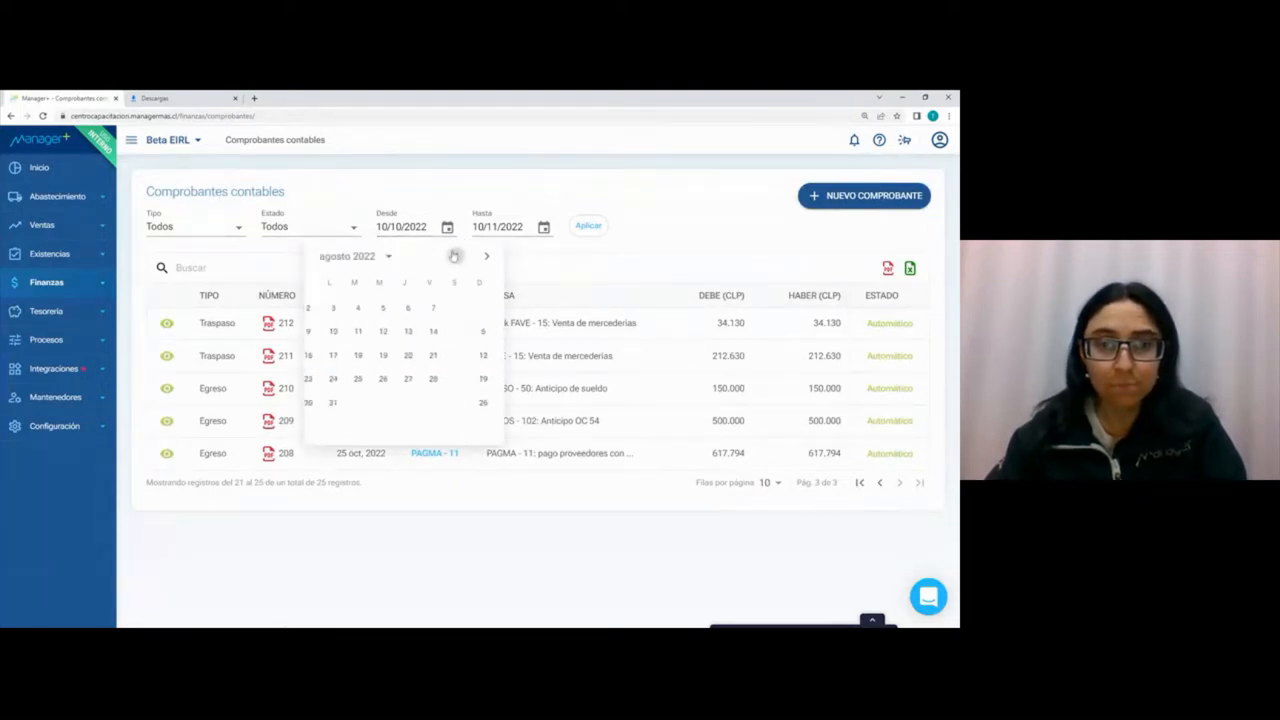
{"action": "left_click", "coordinate": [329, 310]}
{"action": "left_click", "coordinate": [588, 226]}
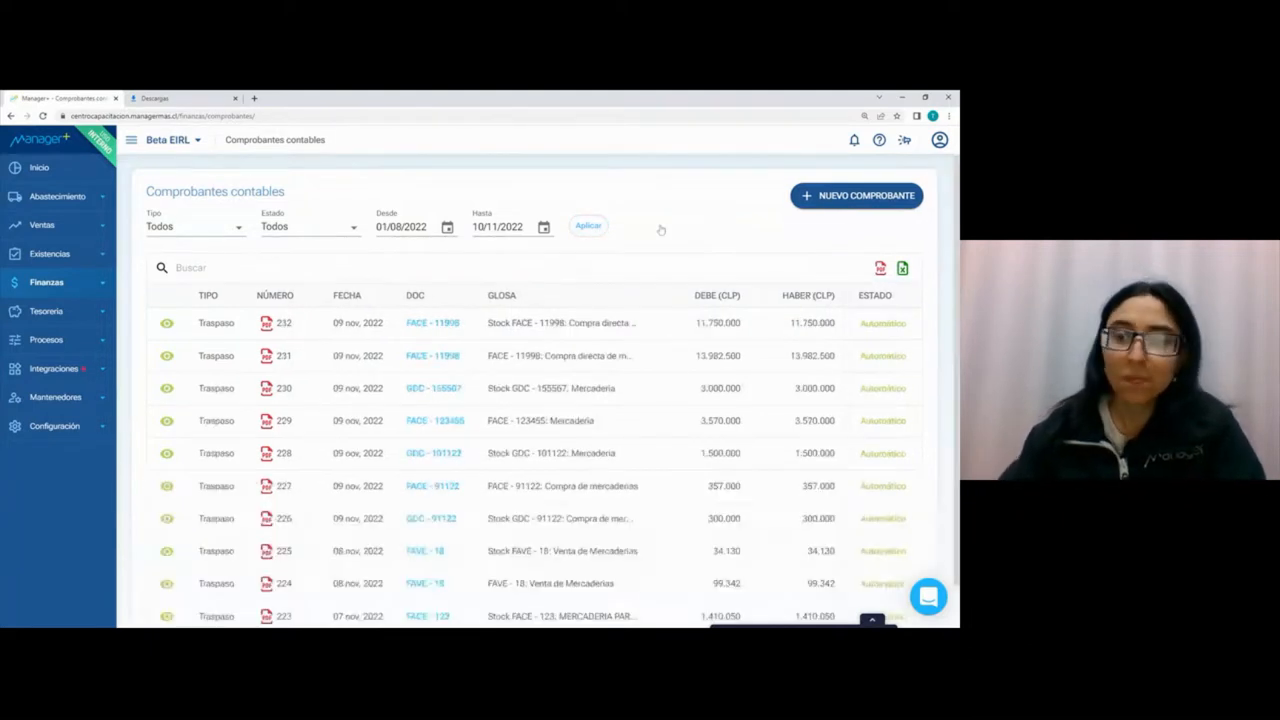
Step: Browse the filtered accounting vouchers page by page through to the oldest entries
{"action": "scroll", "coordinate": [844, 411], "scroll_direction": "down", "scroll_amount": 1}
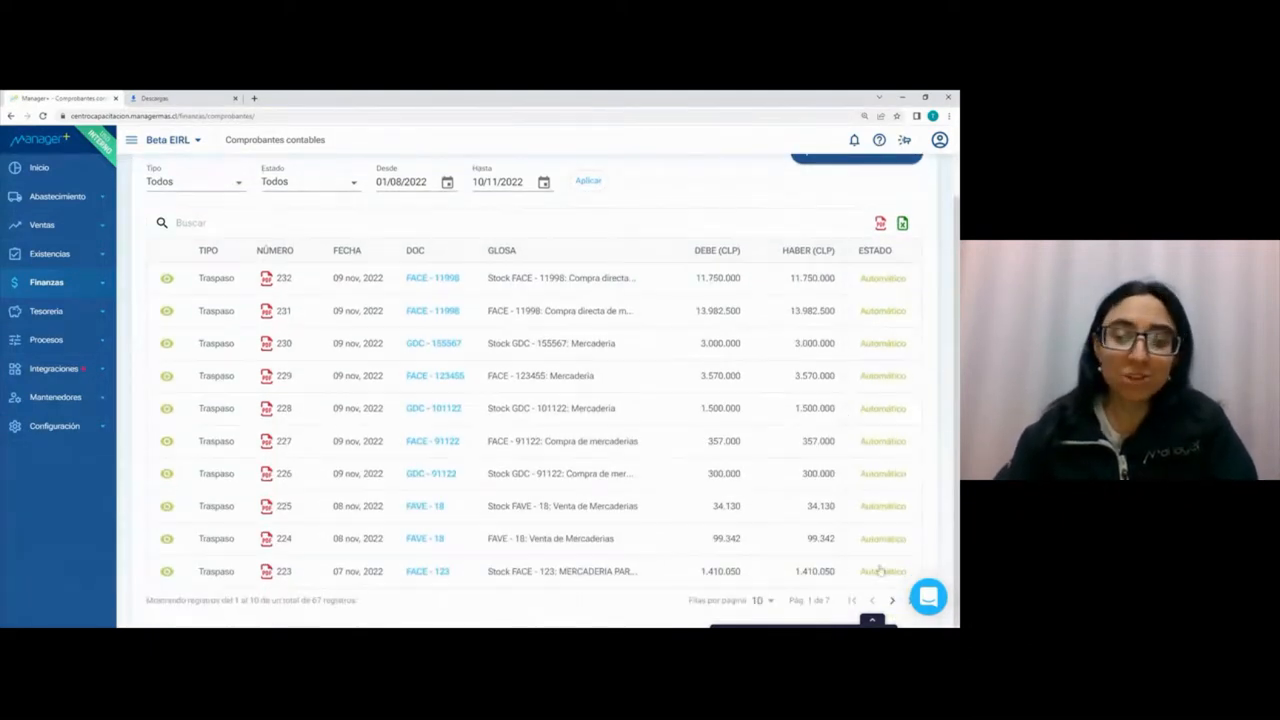
{"action": "left_click", "coordinate": [891, 601]}
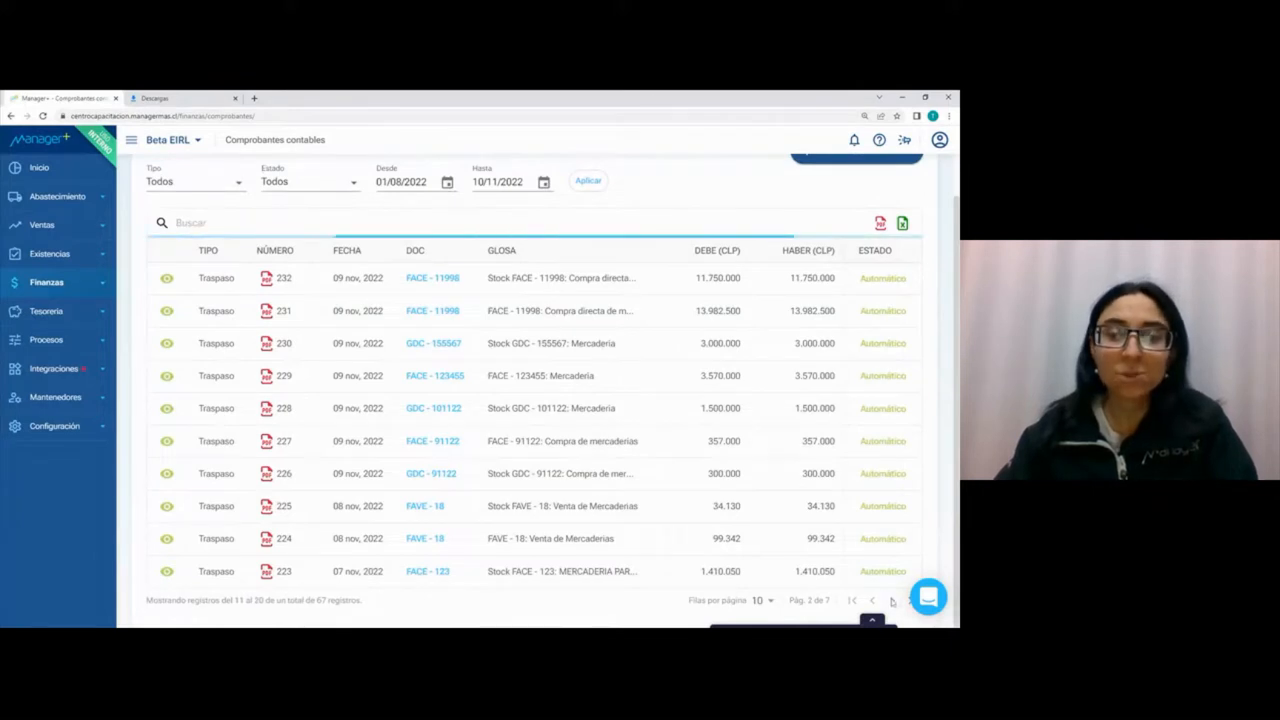
{"action": "left_click", "coordinate": [891, 601]}
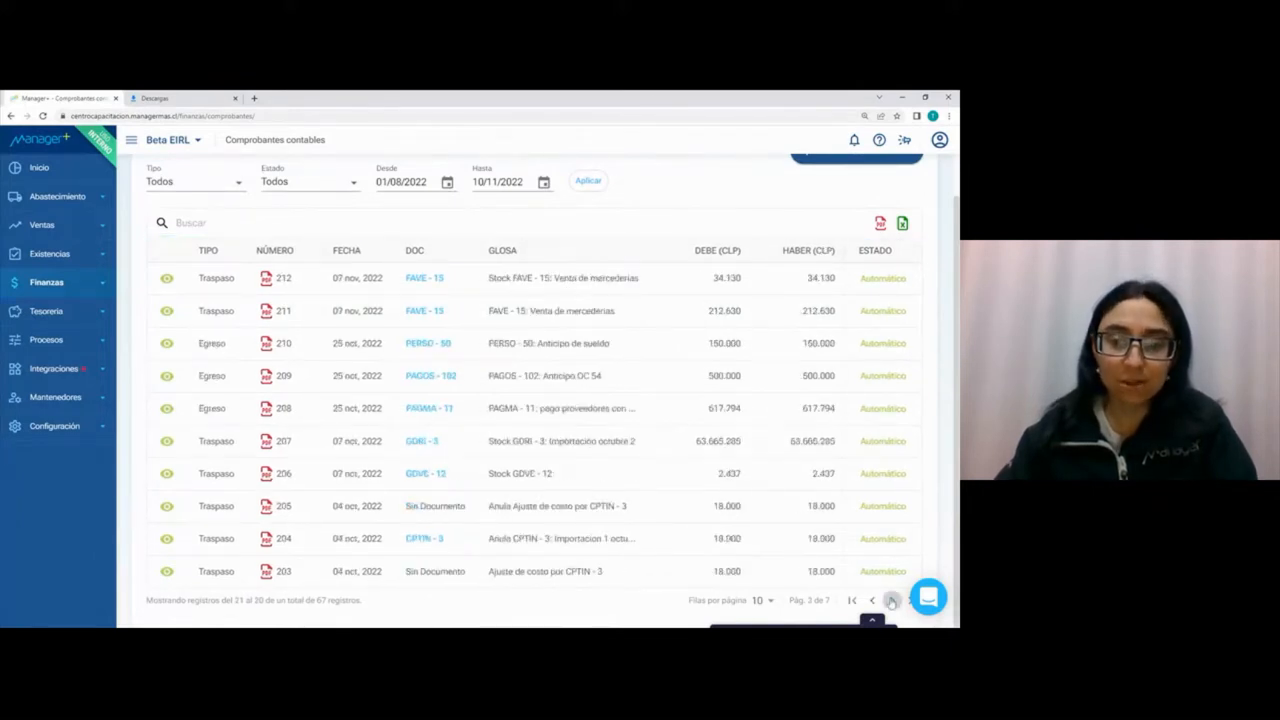
{"action": "left_click", "coordinate": [891, 601]}
{"action": "left_click", "coordinate": [891, 601]}
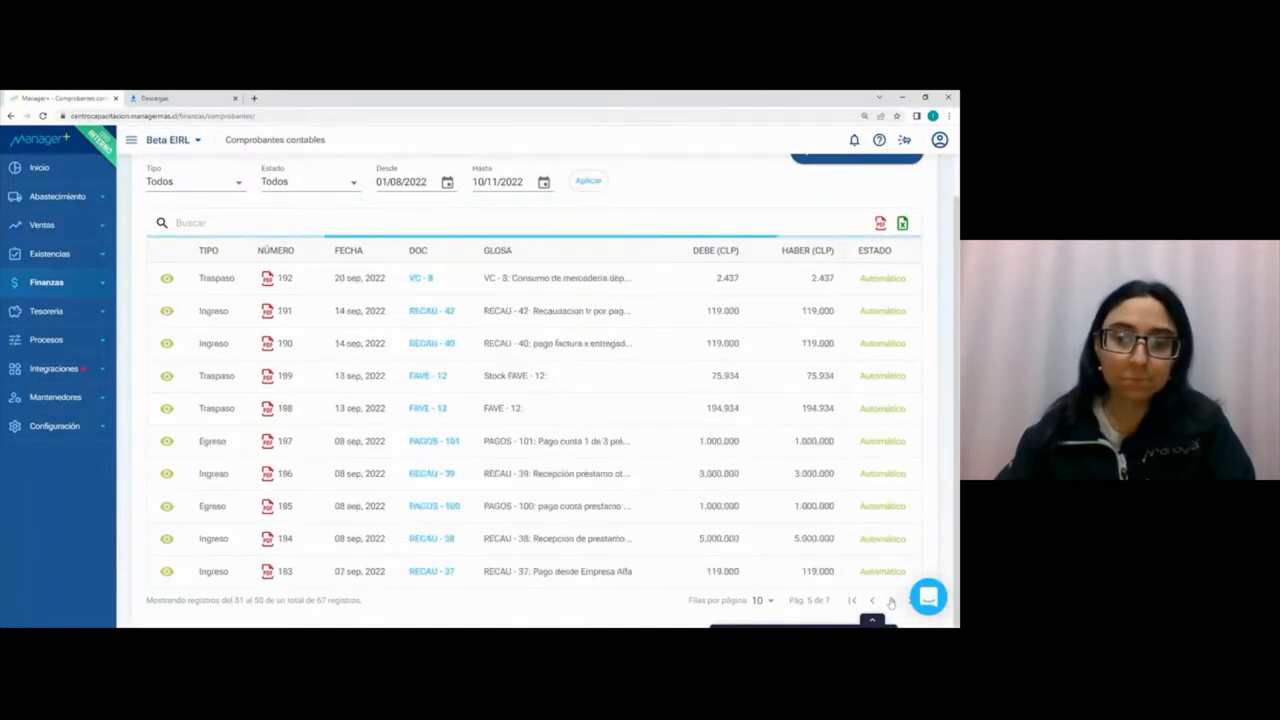
{"action": "left_click", "coordinate": [891, 601]}
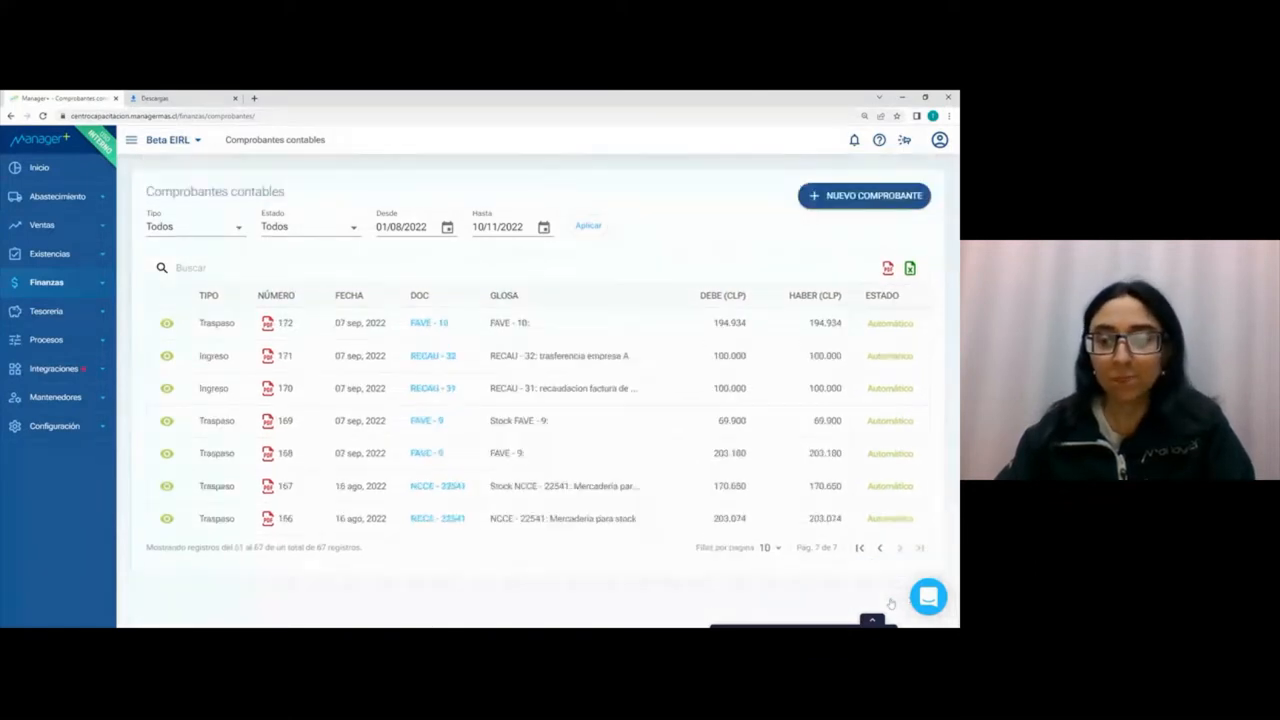
Step: Examine the functions offered by the Finanzas and Tesorería modules
{"action": "left_click", "coordinate": [66, 285]}
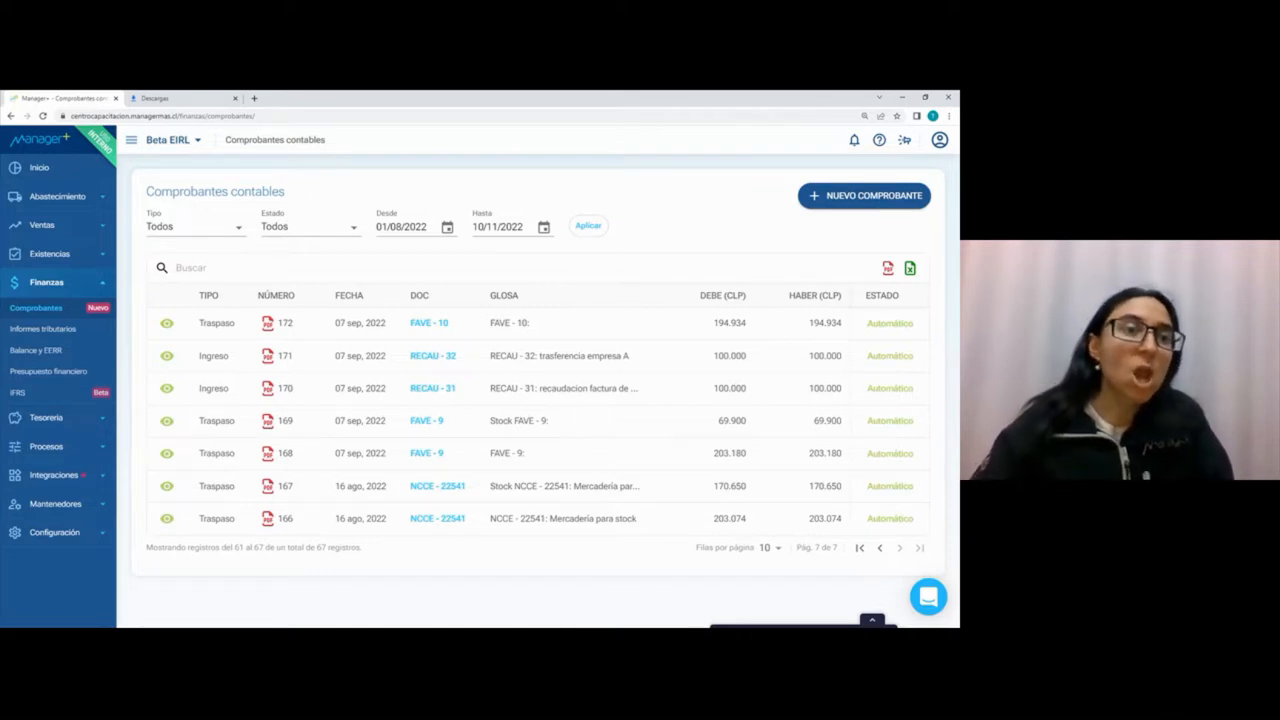
{"action": "left_click", "coordinate": [66, 286]}
{"action": "left_click", "coordinate": [50, 311]}
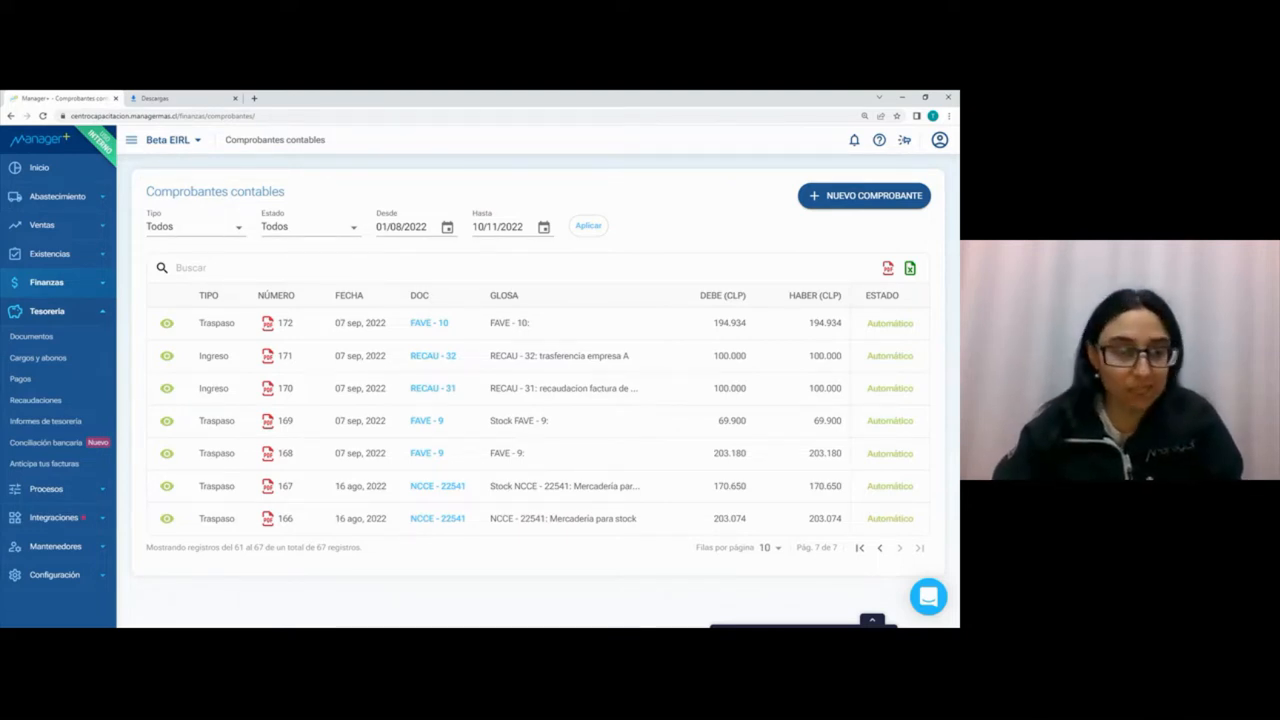
{"action": "left_click", "coordinate": [57, 312]}
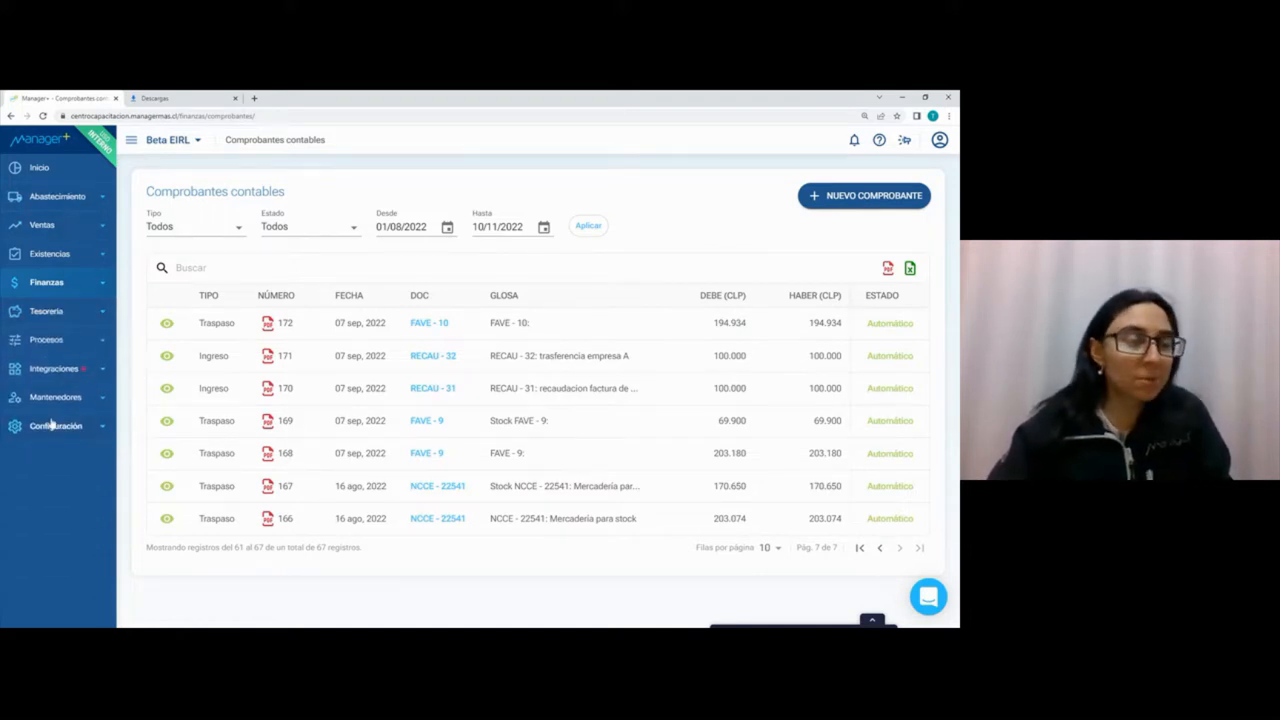
Step: Examine the functions offered by the Procesos and Integraciones modules
{"action": "left_click", "coordinate": [60, 342]}
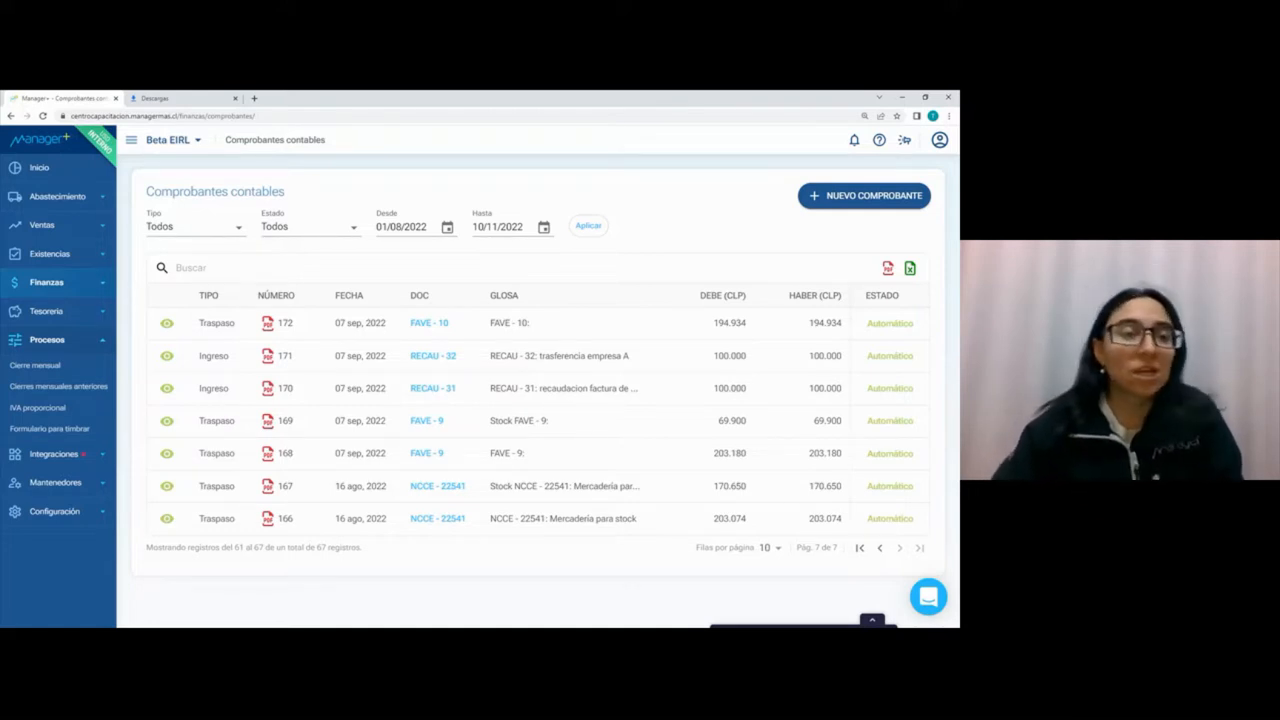
{"action": "left_click", "coordinate": [68, 342]}
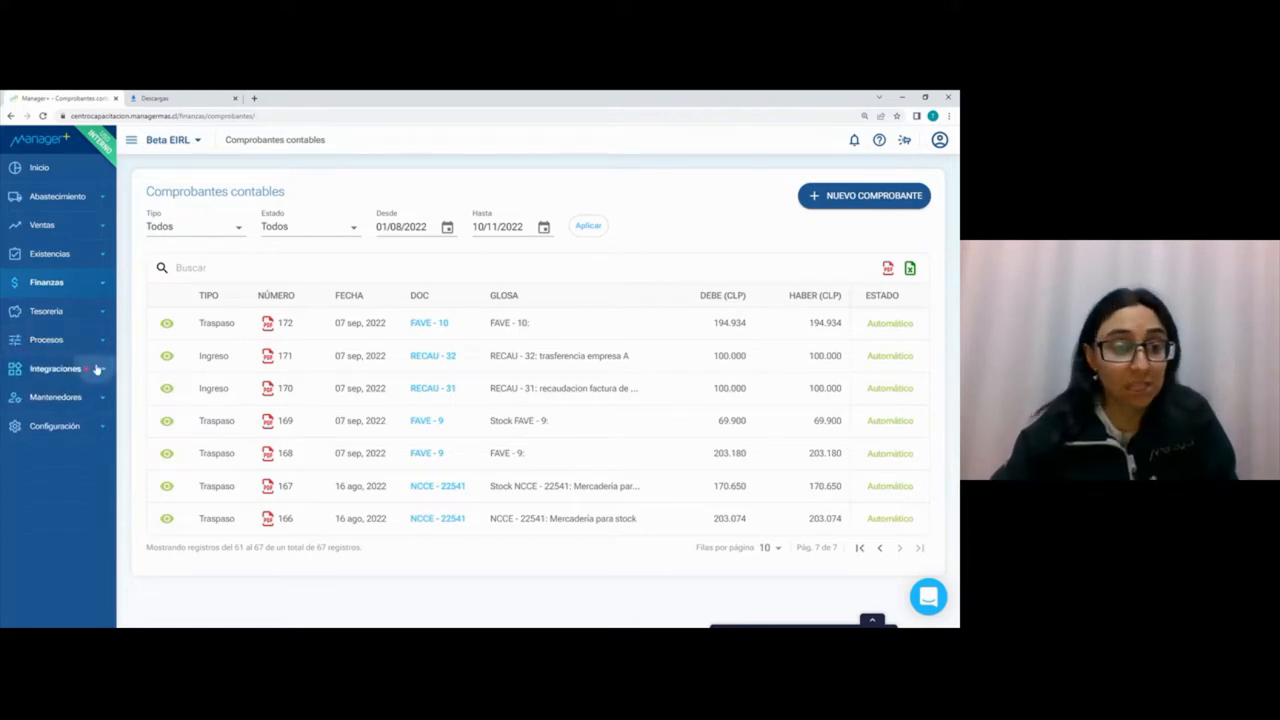
{"action": "left_click", "coordinate": [95, 368]}
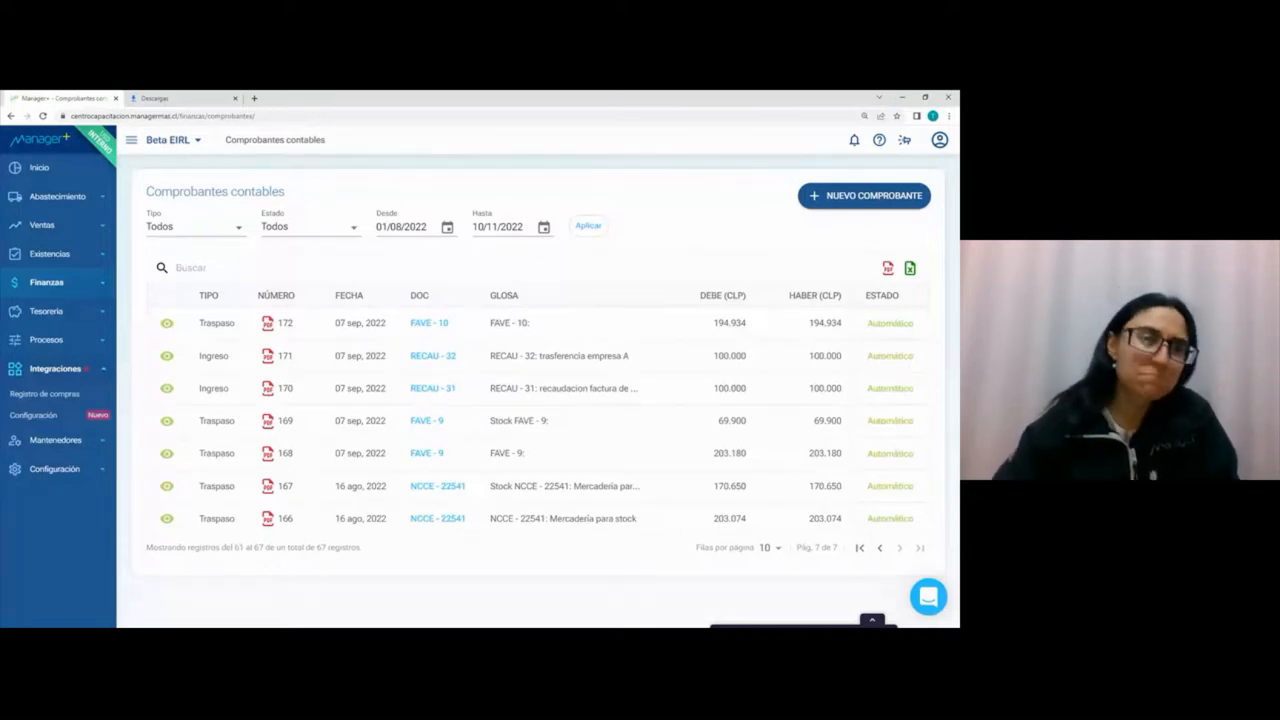
{"action": "left_click", "coordinate": [95, 369]}
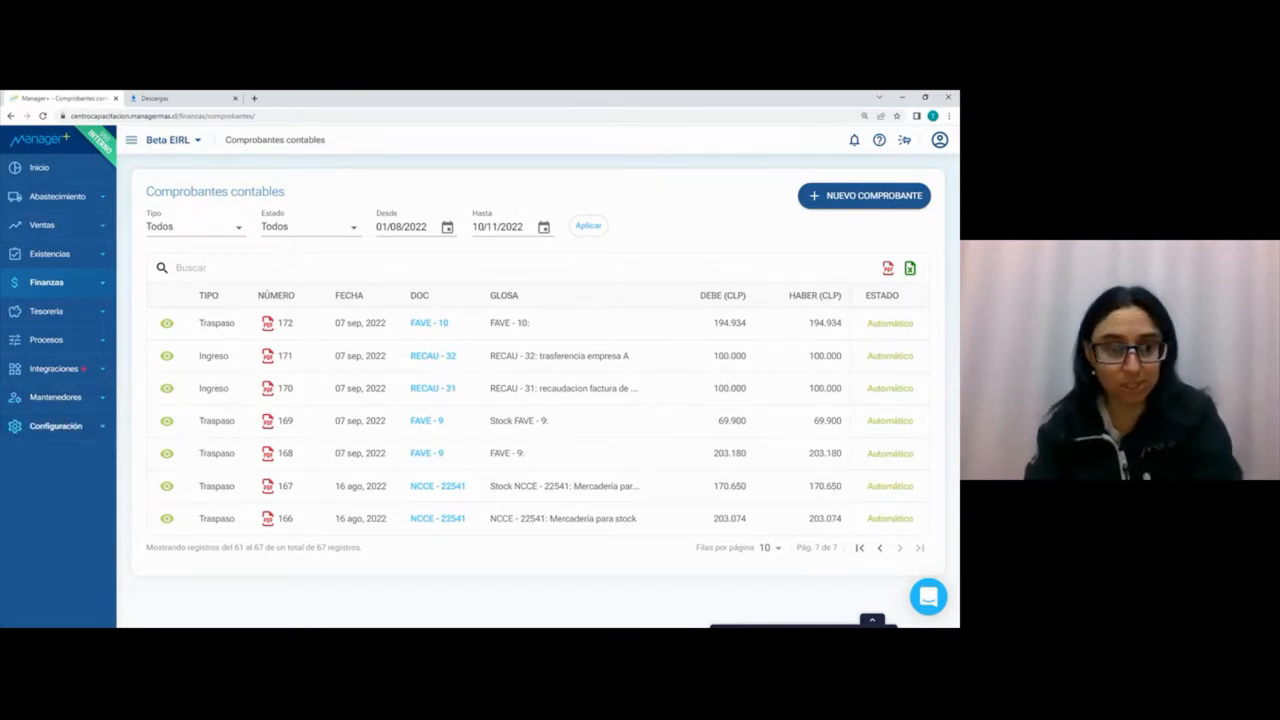
Step: Examine the Mantenedores options and open the Tabla general on the Areas_prod table
{"action": "left_click", "coordinate": [58, 403]}
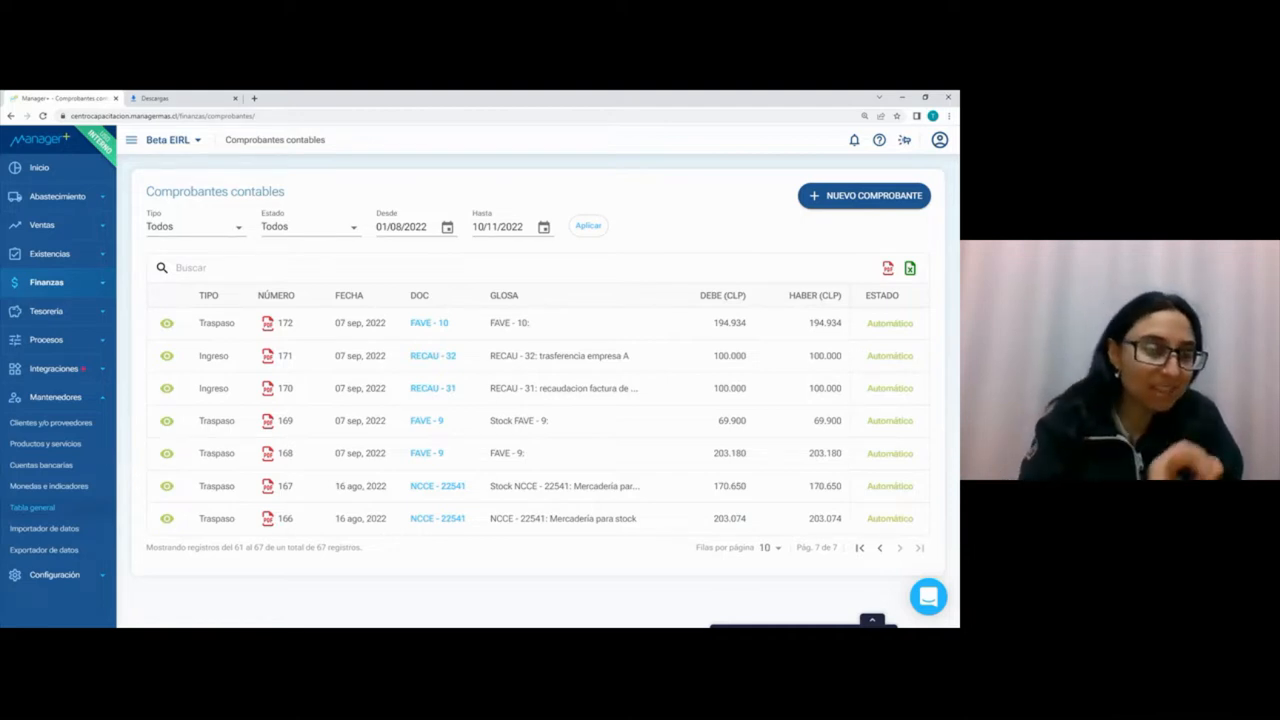
{"action": "left_click", "coordinate": [64, 512]}
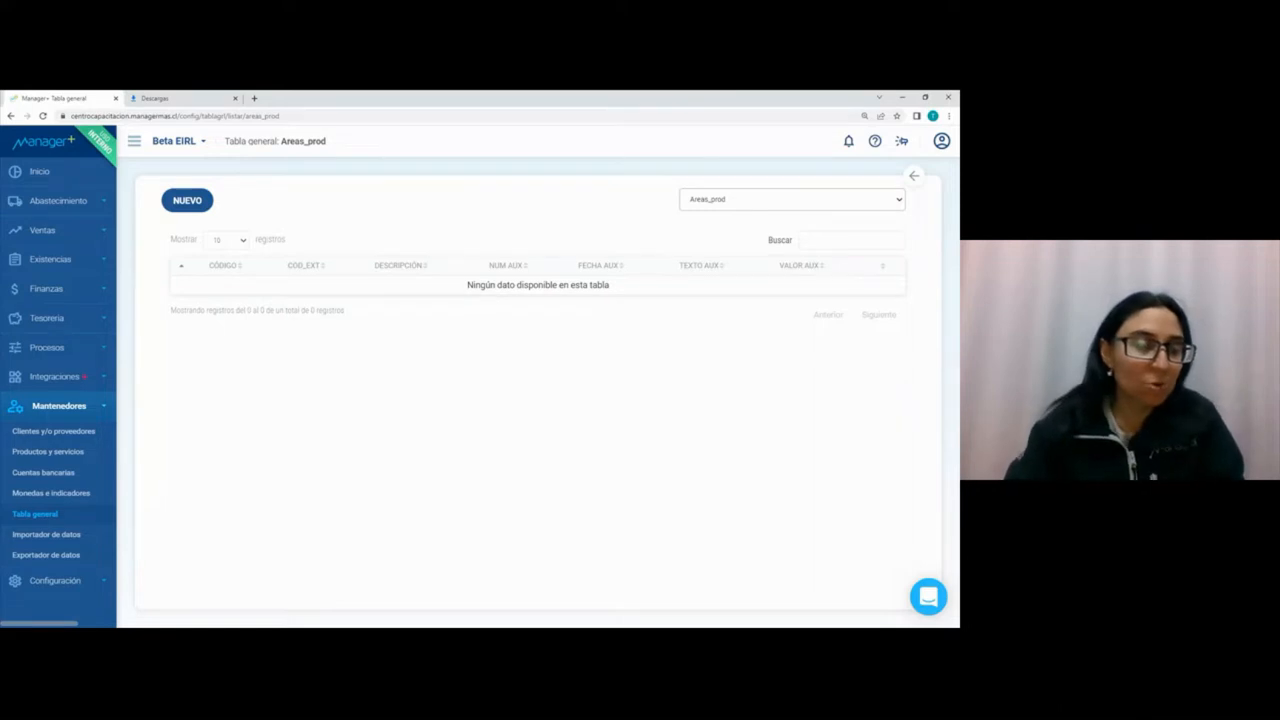
{"action": "left_click", "coordinate": [80, 407]}
Step: Examine the Configuración options and the list of available companies, keeping Beta EIRL as the active company
{"action": "left_click", "coordinate": [73, 440]}
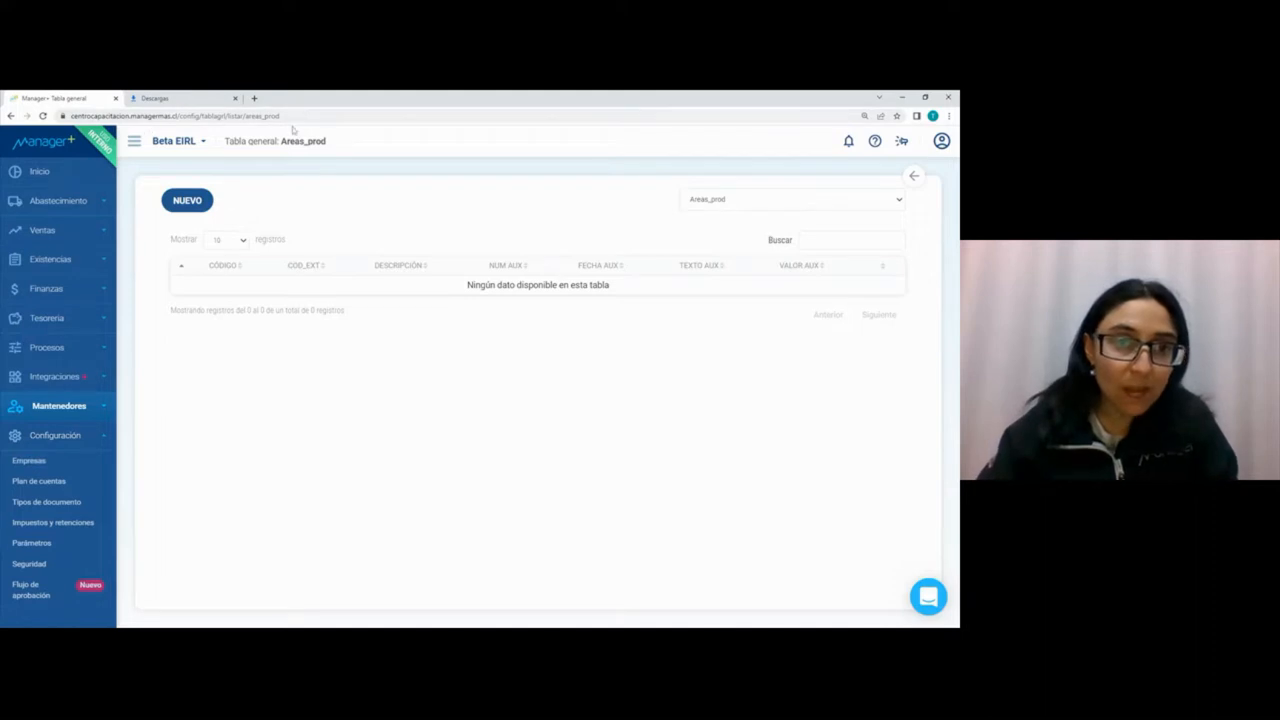
{"action": "left_click", "coordinate": [204, 142]}
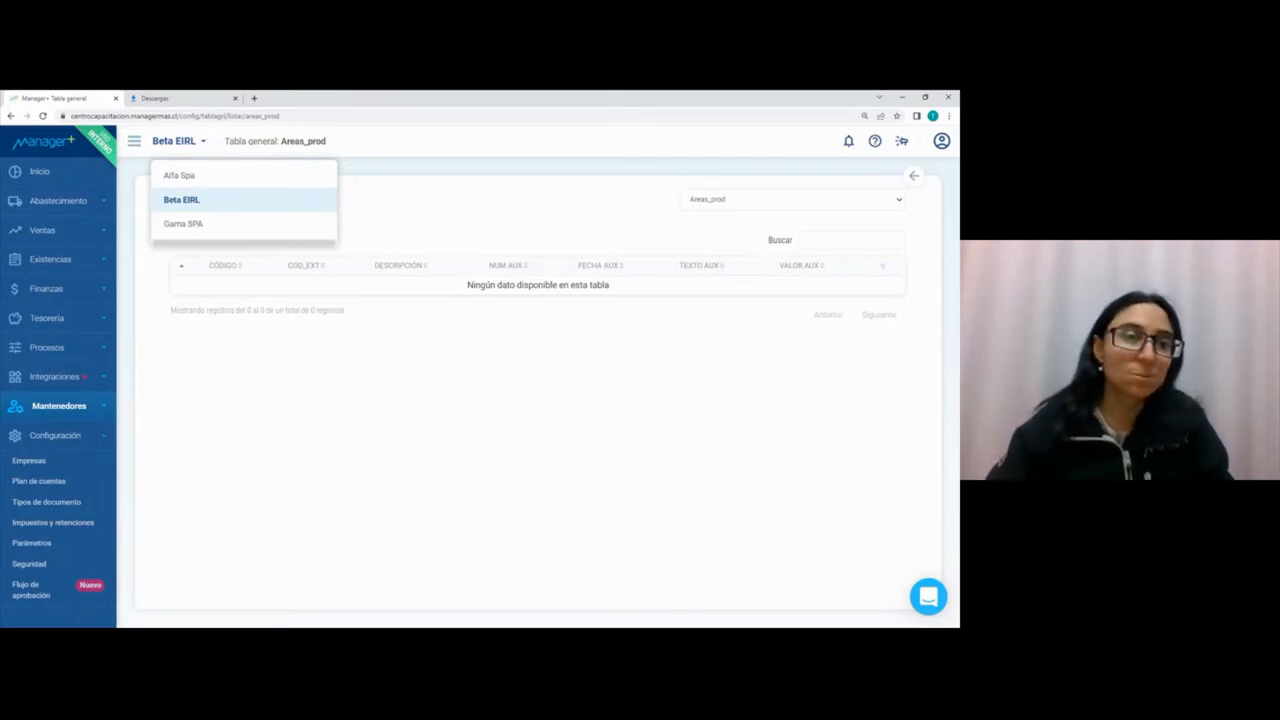
{"action": "left_click", "coordinate": [204, 145]}
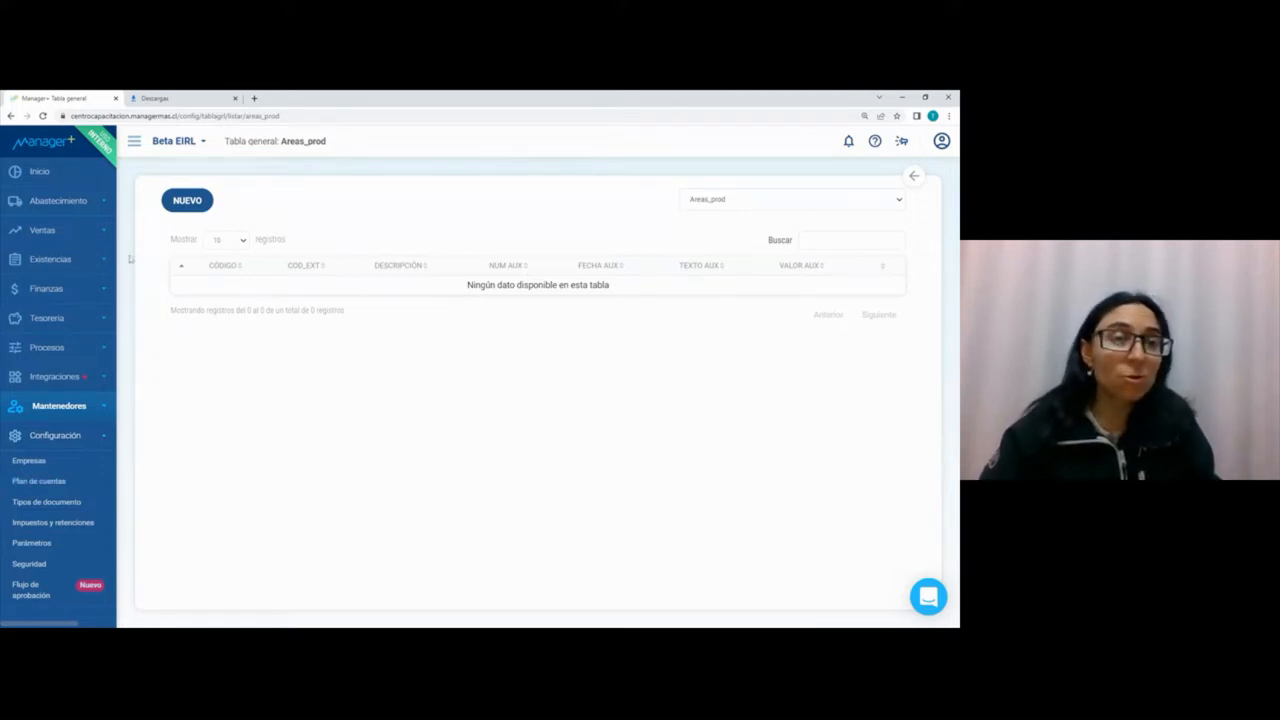
{"action": "left_click", "coordinate": [193, 142]}
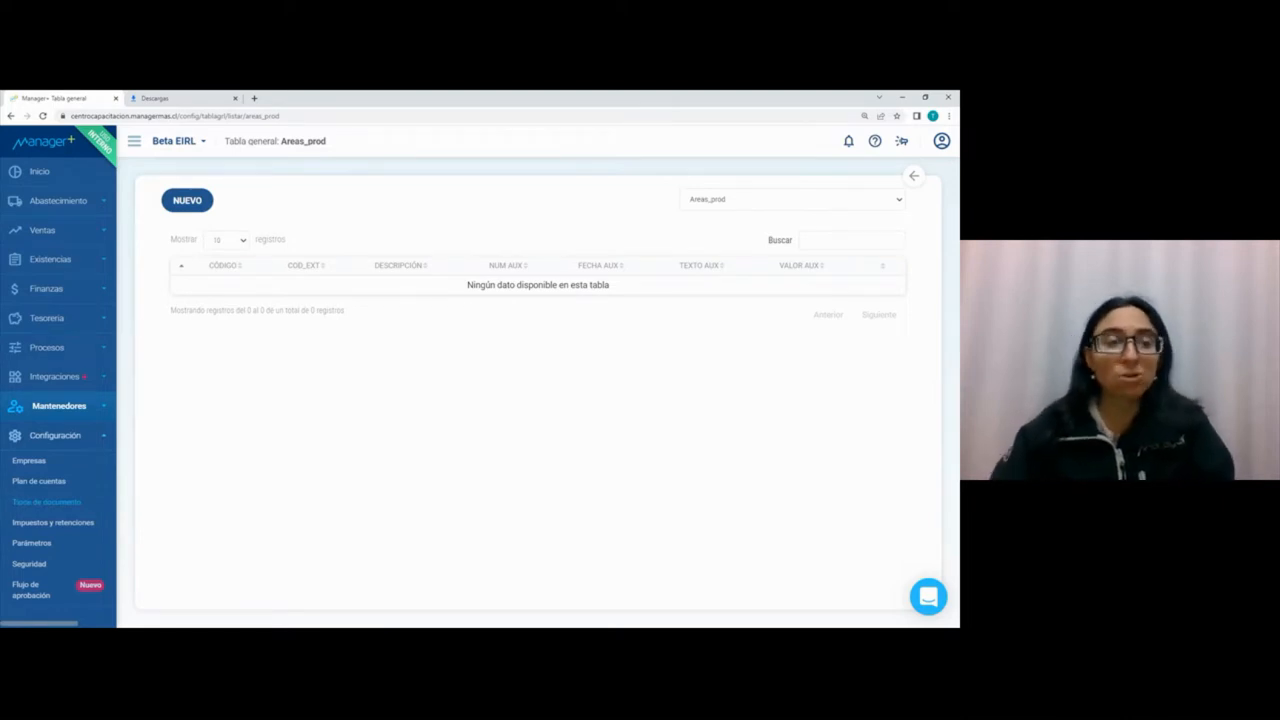
Step: Open the OC - Orden de compra document type definition in Configuración and view its Relaciones Anteriores
{"action": "left_click", "coordinate": [23, 503]}
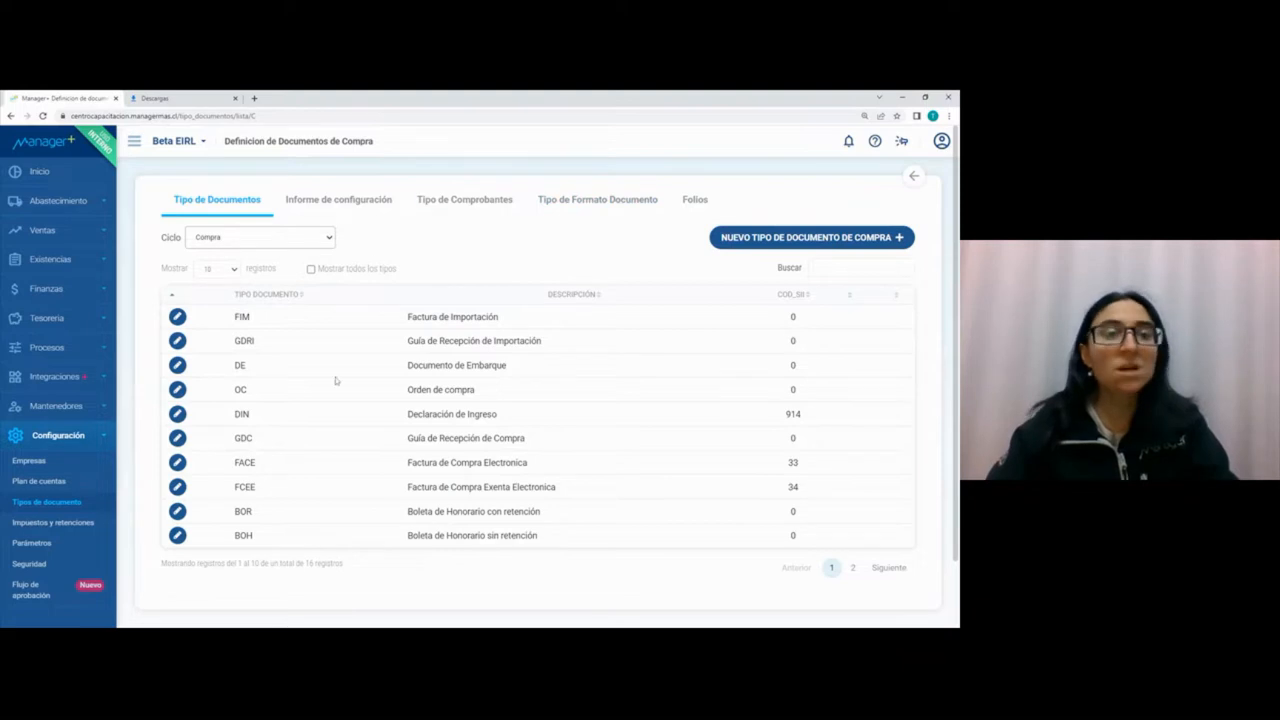
{"action": "left_click", "coordinate": [177, 389]}
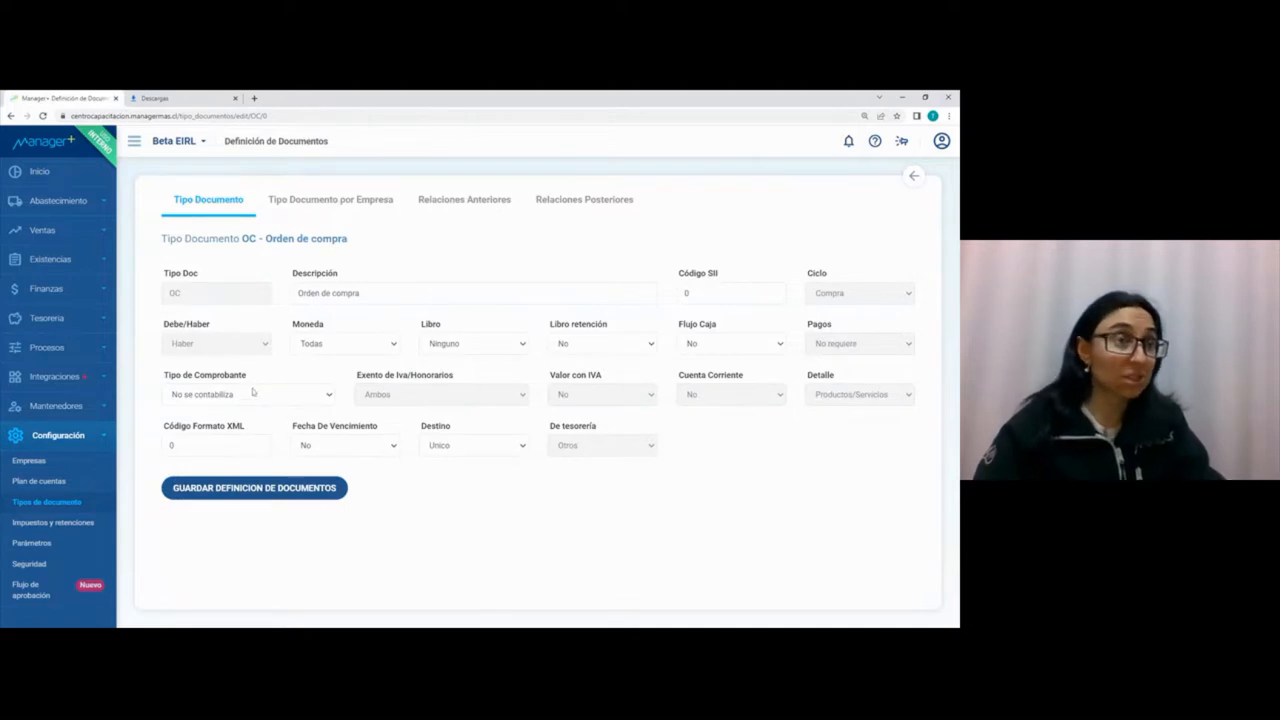
{"action": "left_click", "coordinate": [485, 209]}
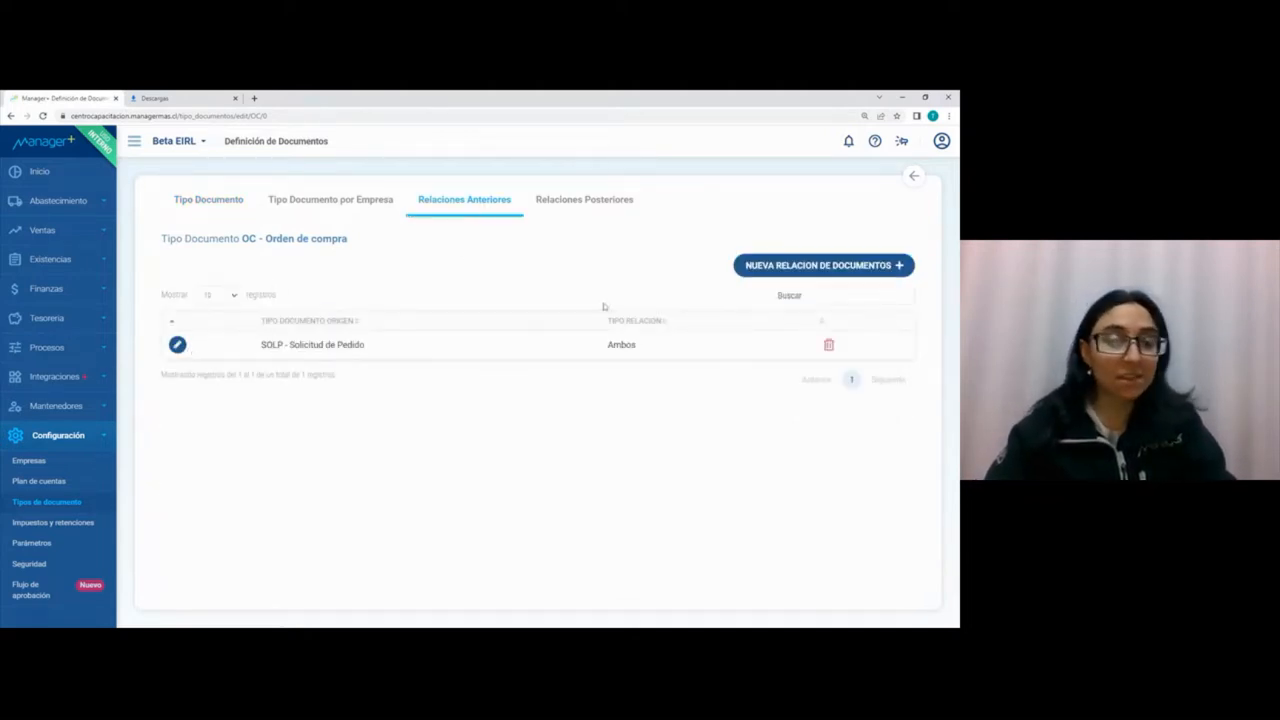
Step: View the Relaciones Posteriores of the OC - Orden de compra document type and open Parámetros Generales
{"action": "left_click", "coordinate": [605, 202]}
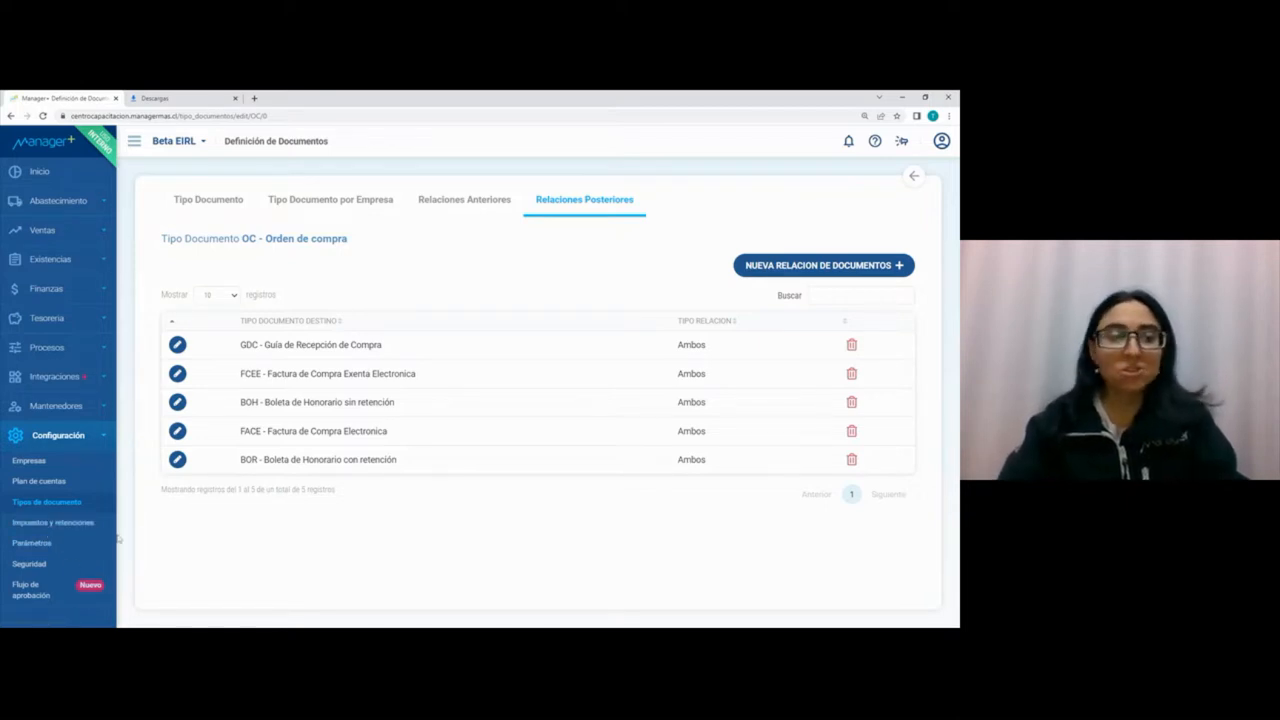
{"action": "left_click", "coordinate": [57, 549]}
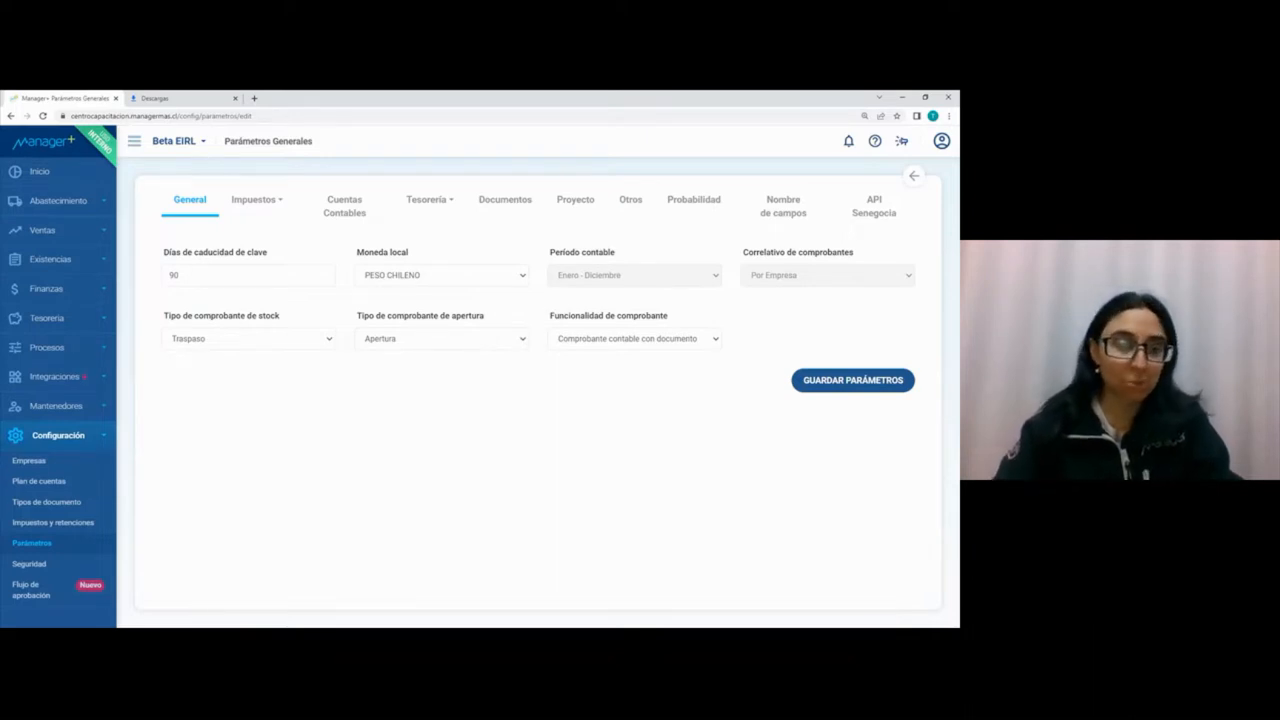
Step: Examine the Impuestos, Cuentas Contables, Tesorería and Documentos sections of the general parameters
{"action": "left_click", "coordinate": [268, 208]}
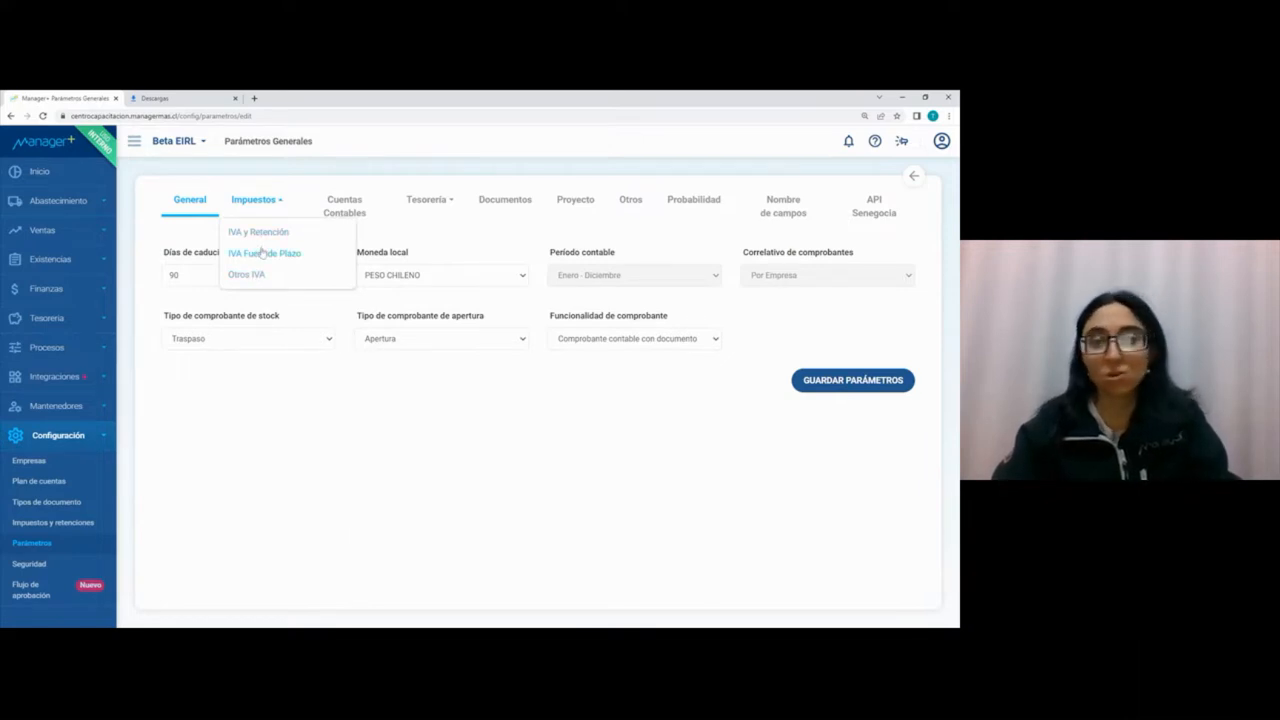
{"action": "left_click", "coordinate": [361, 212]}
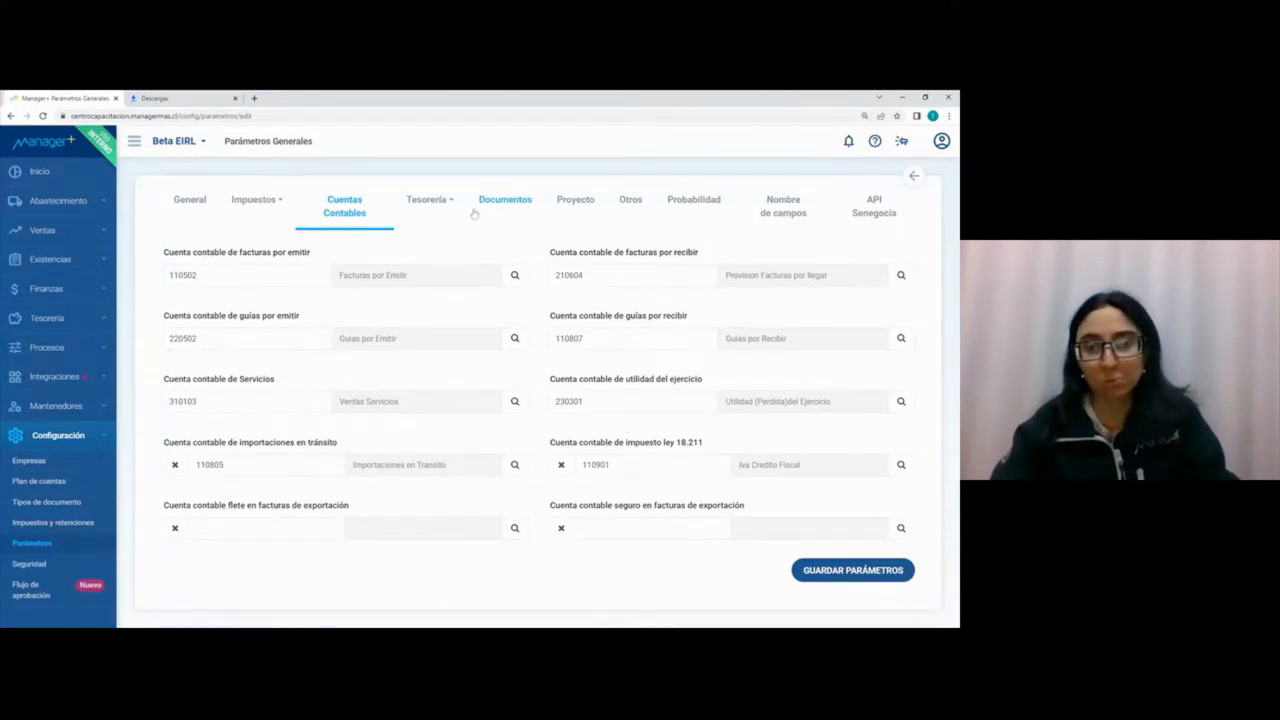
{"action": "left_click", "coordinate": [427, 204]}
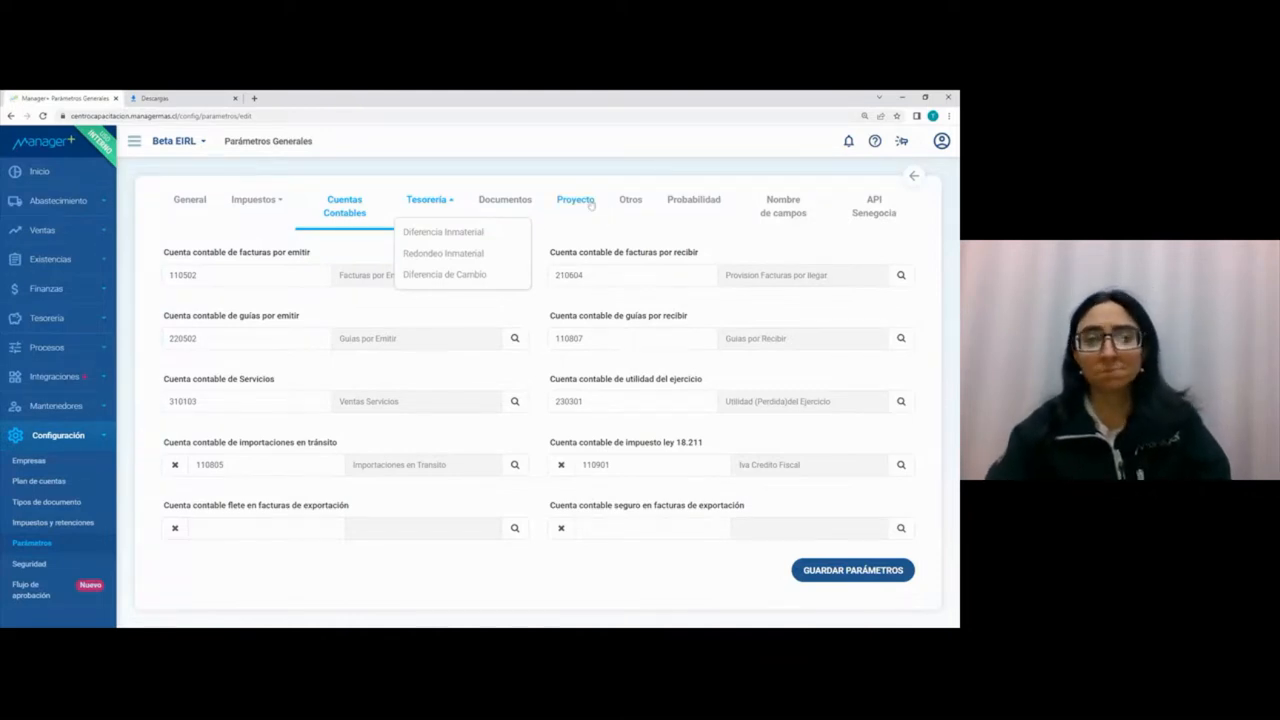
{"action": "left_click", "coordinate": [490, 200]}
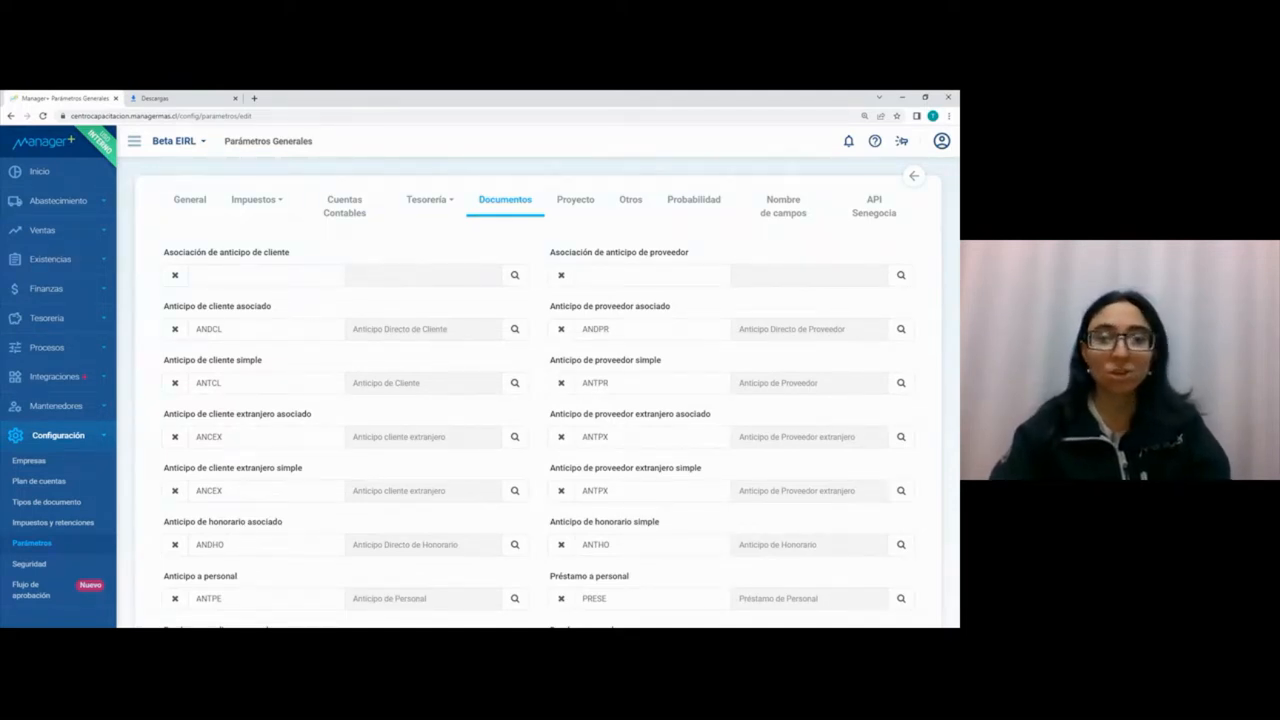
{"action": "scroll", "coordinate": [632, 452], "scroll_direction": "down", "scroll_amount": 3}
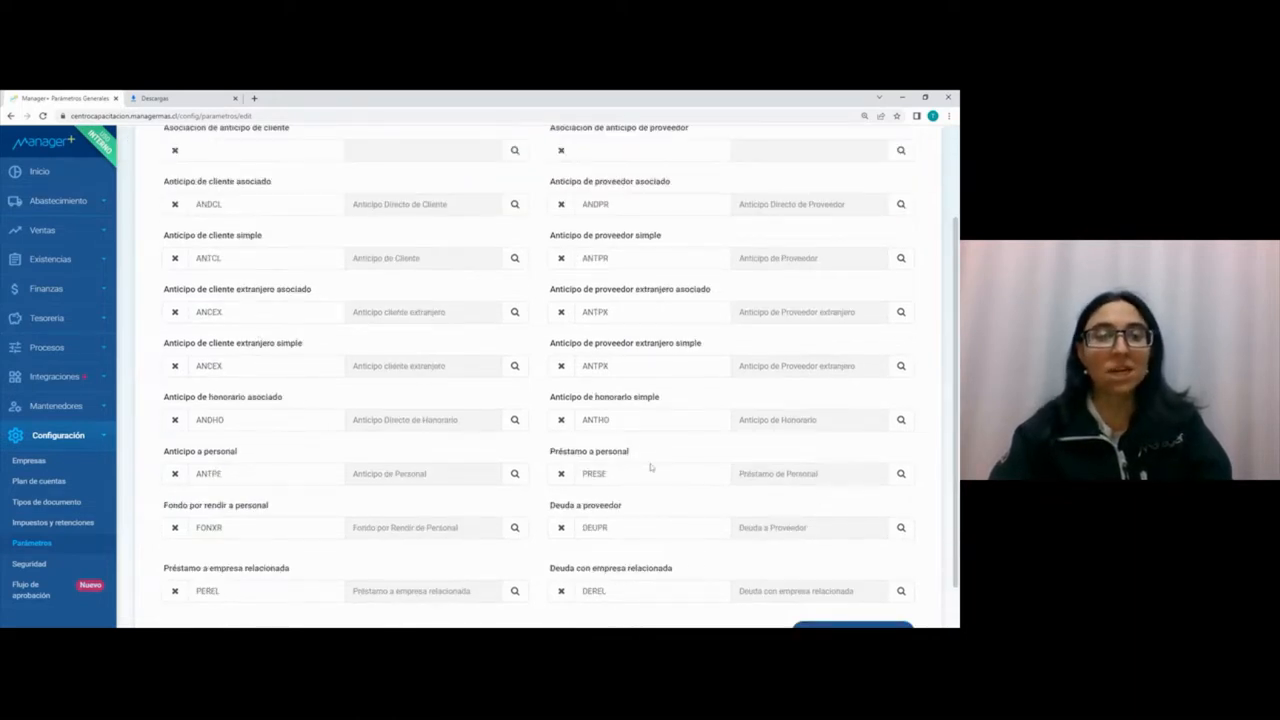
{"action": "scroll", "coordinate": [640, 510], "scroll_direction": "up", "scroll_amount": 3}
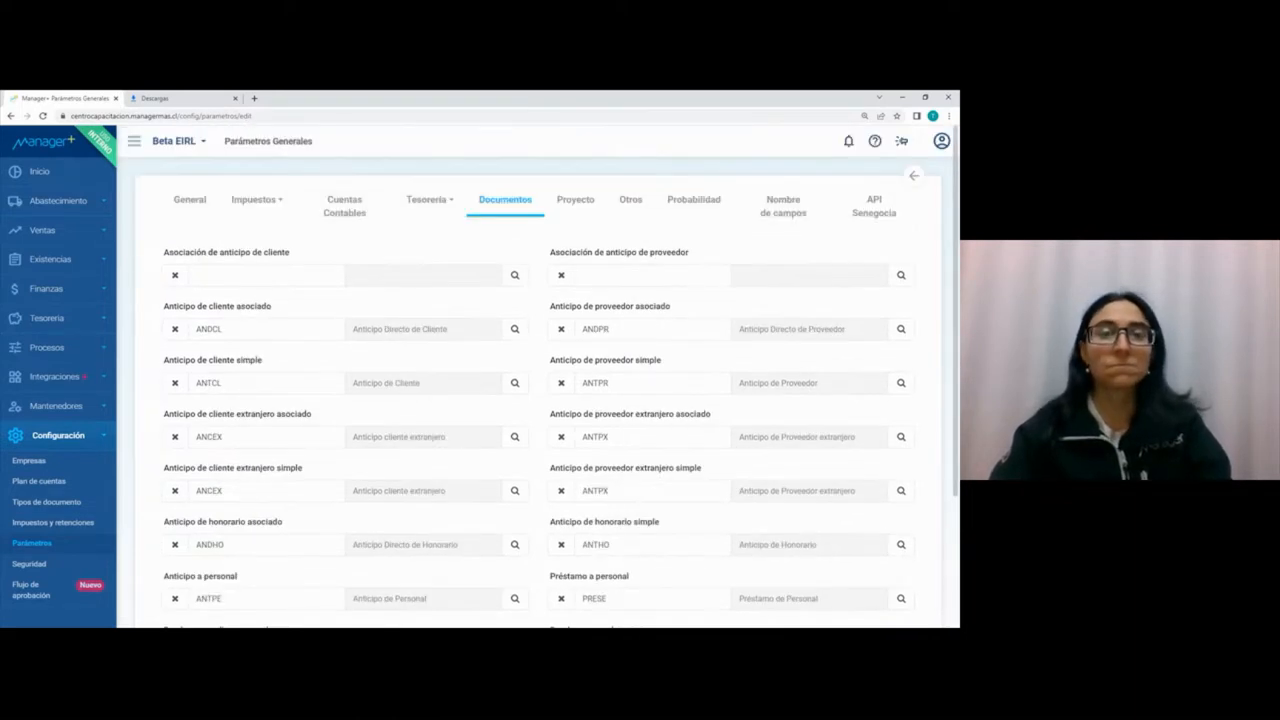
Step: View the Otros and Probabilidad parameters and open Nombre de campos
{"action": "left_click", "coordinate": [620, 204]}
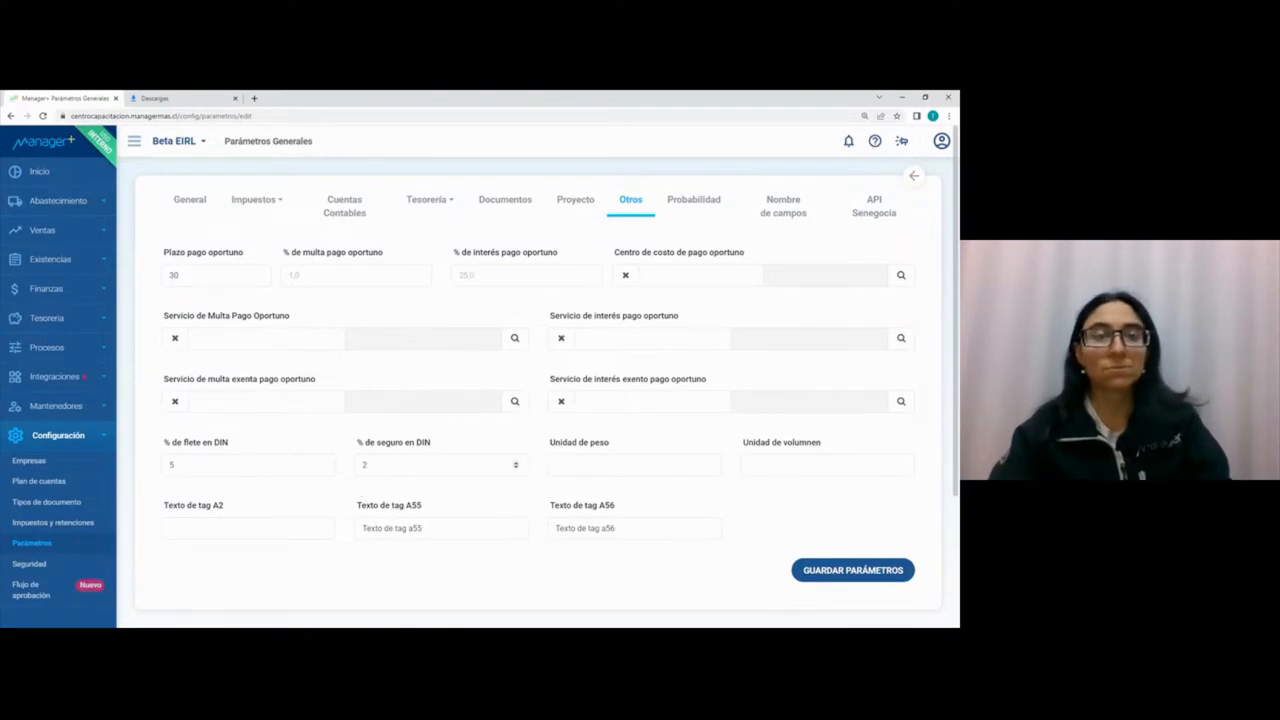
{"action": "left_click", "coordinate": [717, 210]}
{"action": "left_click", "coordinate": [780, 212]}
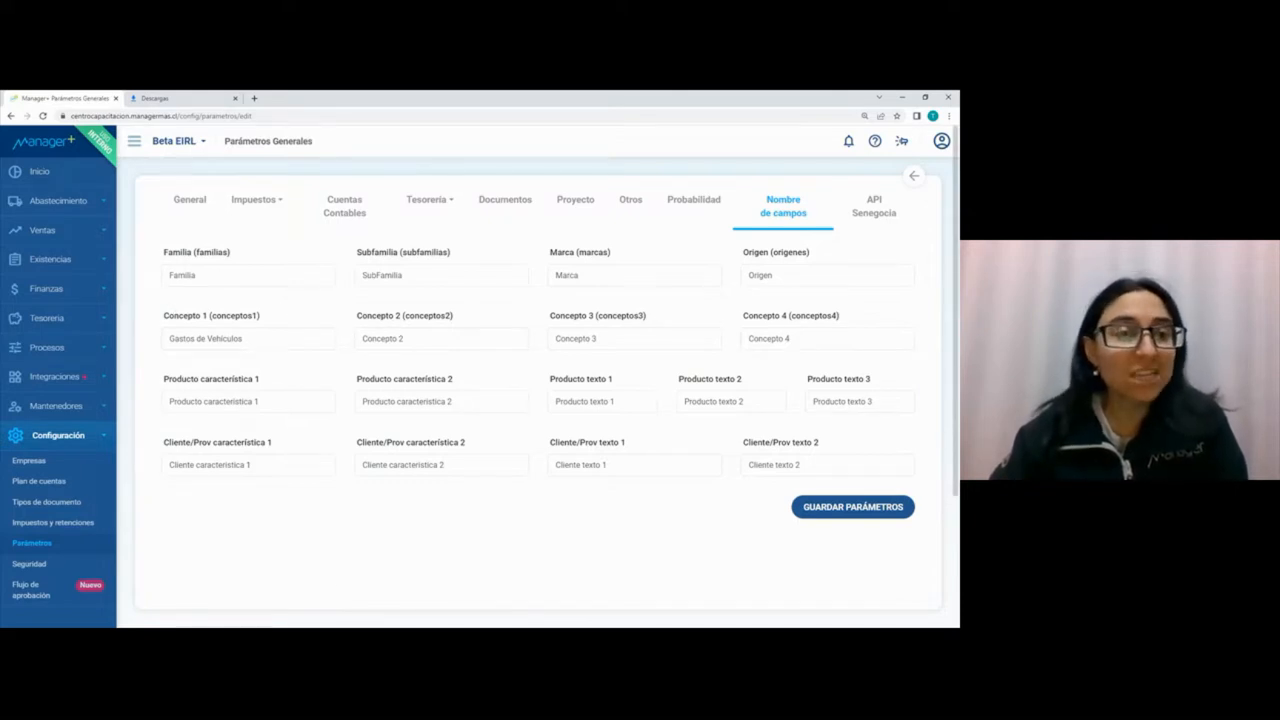
Step: Examine the customizable names for Concepto 1 and for the product and Cliente/Prov característica and texto fields
{"action": "left_click_drag", "start_coordinate": [245, 338], "coordinate": [151, 334]}
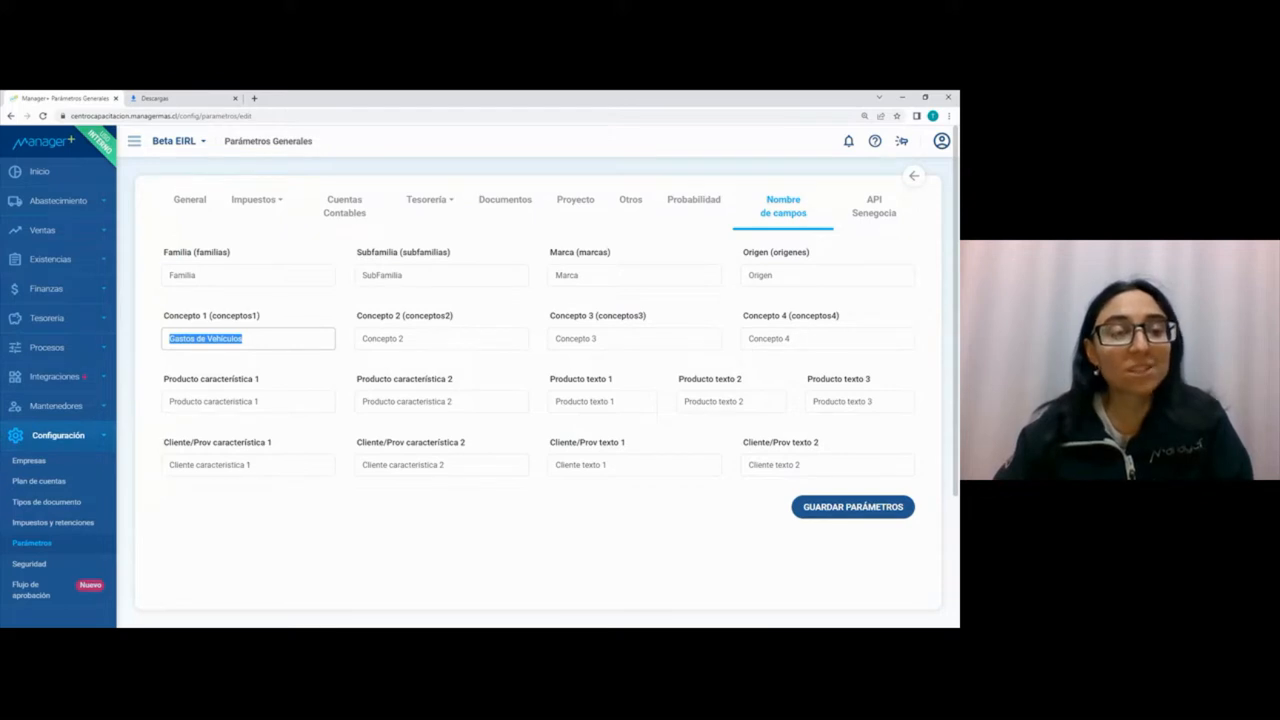
{"action": "left_click_drag", "start_coordinate": [268, 402], "coordinate": [146, 401]}
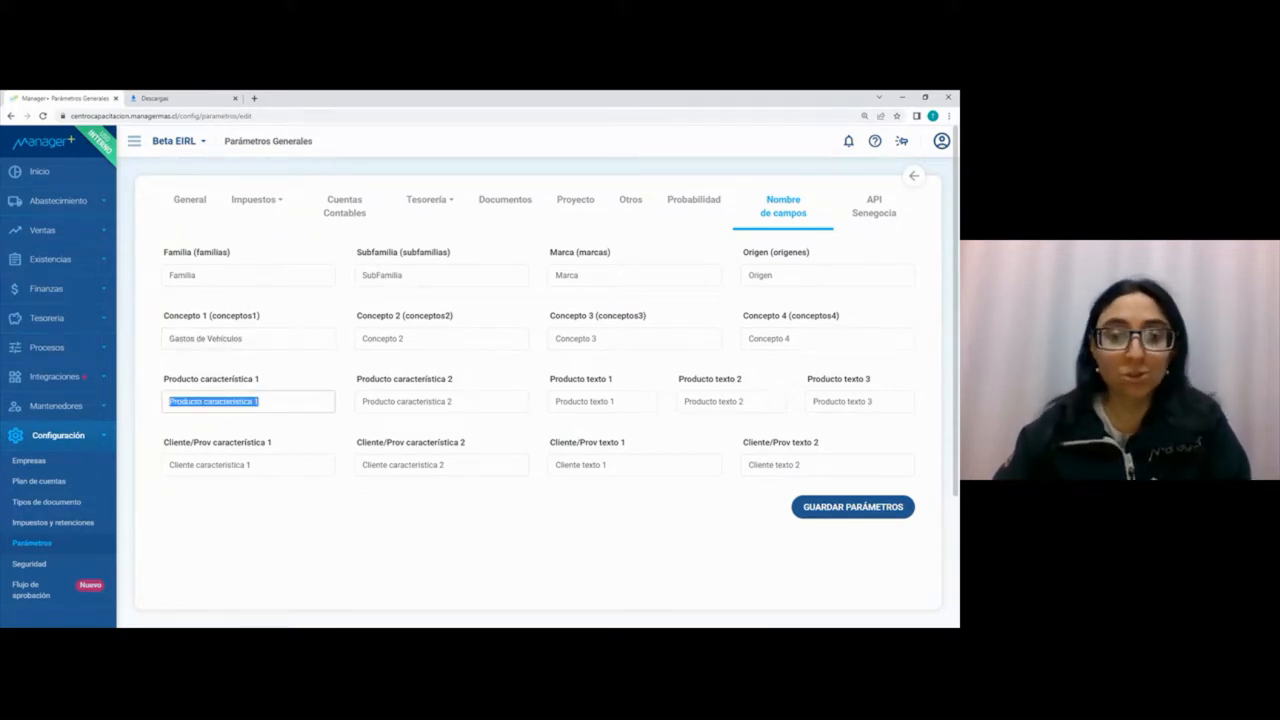
{"action": "key", "text": "Tab"}
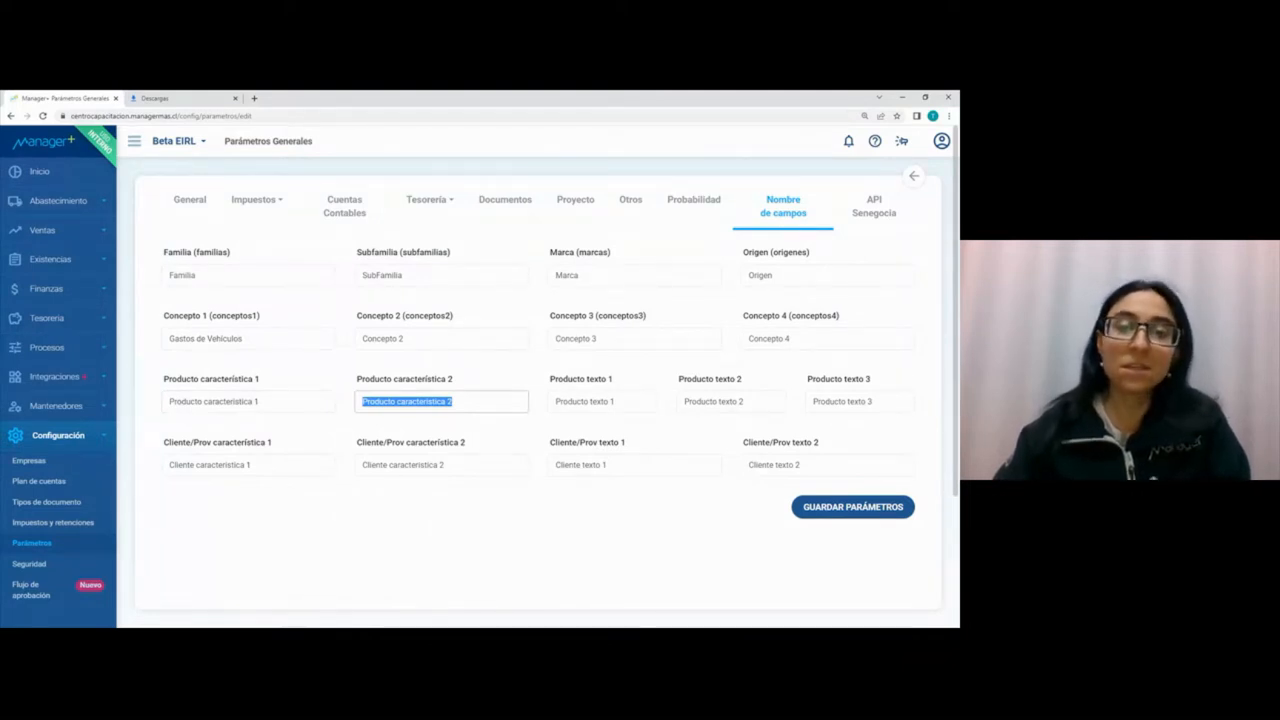
{"action": "key", "text": "Tab"}
{"action": "key", "text": "Tab"}
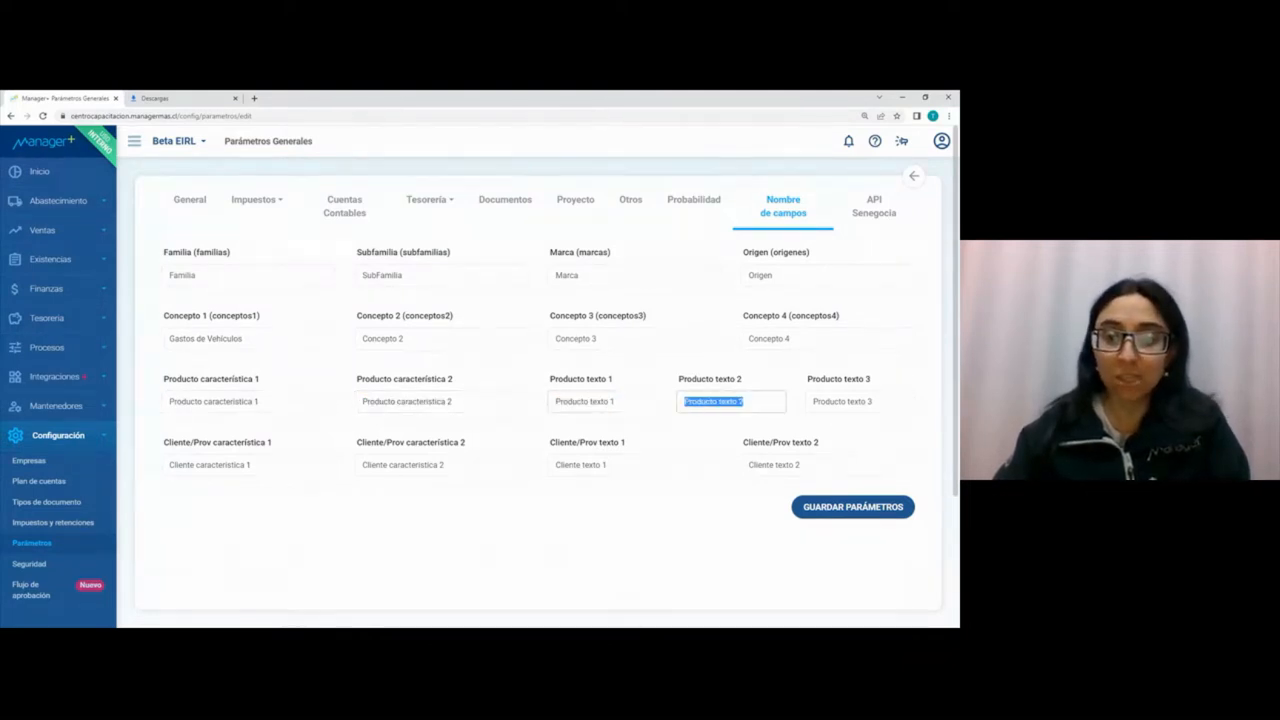
{"action": "key", "text": "Tab"}
{"action": "key", "text": "Tab"}
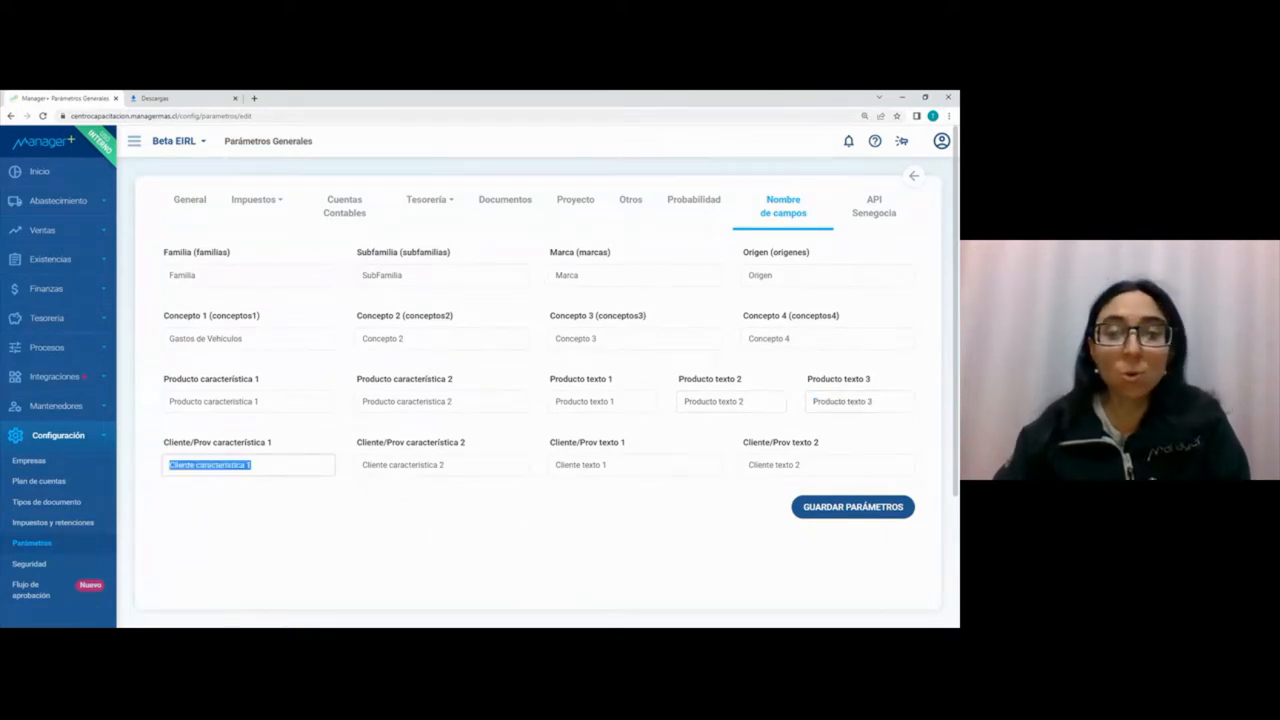
{"action": "key", "text": "Tab"}
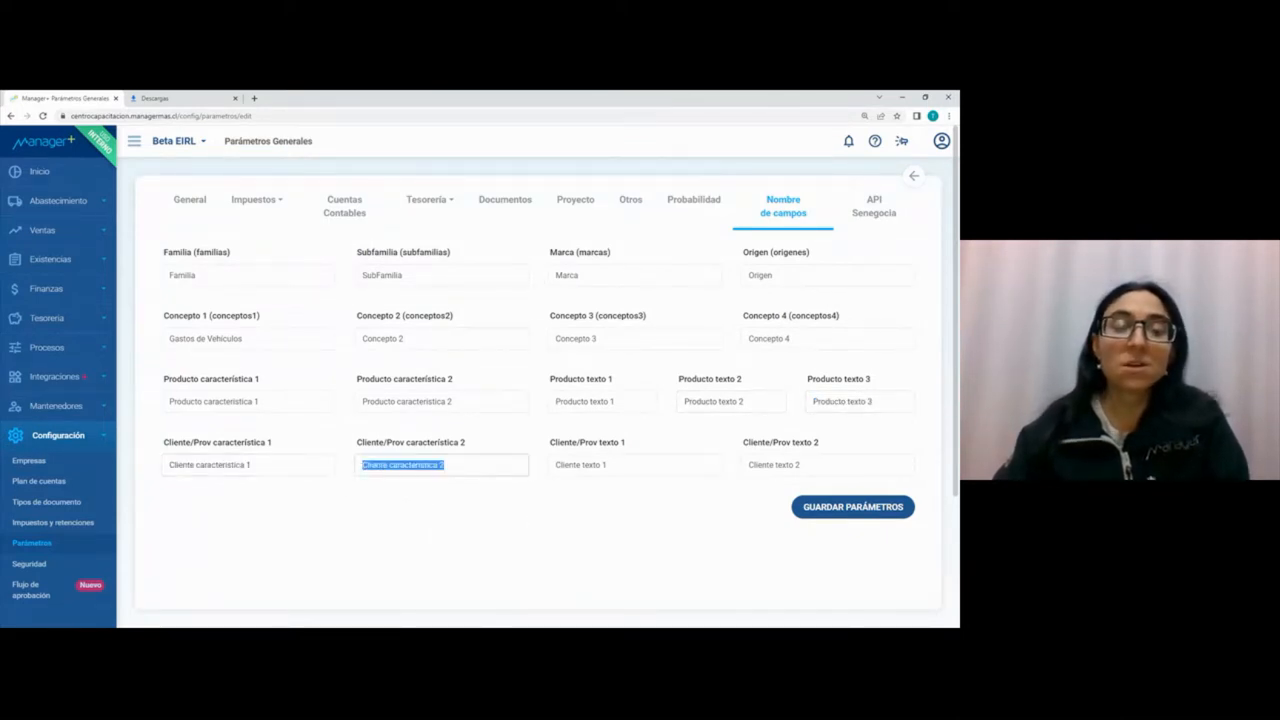
{"action": "key", "text": "Tab"}
{"action": "key", "text": "Tab"}
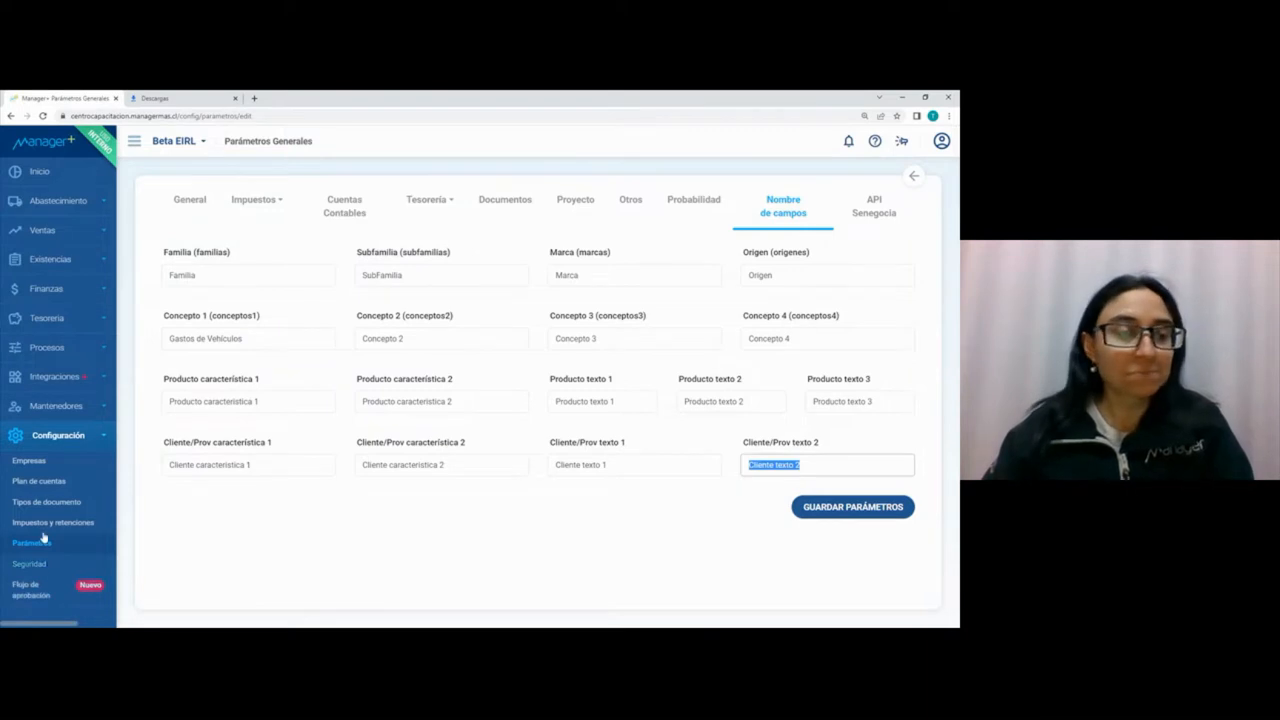
Step: Start entering a new FACE - Factura de Compra Electronica document in Abastecimiento
{"action": "left_click", "coordinate": [57, 437]}
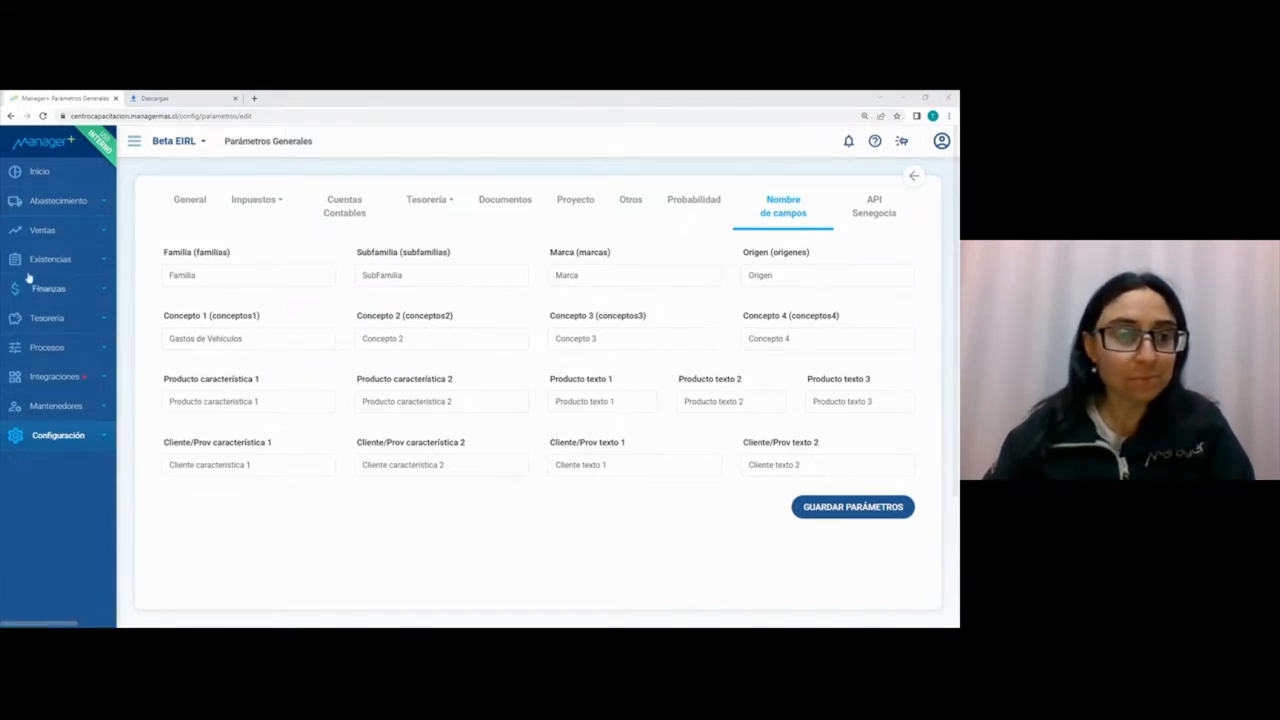
{"action": "left_click", "coordinate": [62, 204]}
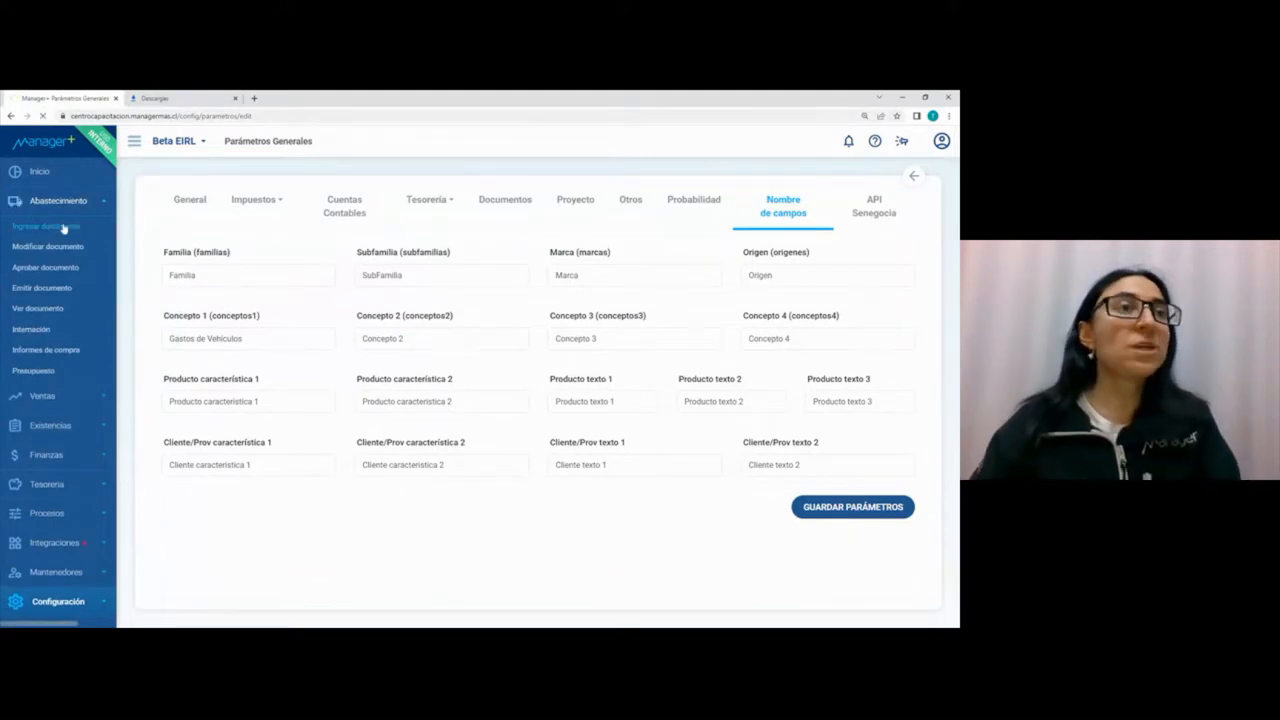
{"action": "left_click", "coordinate": [63, 228]}
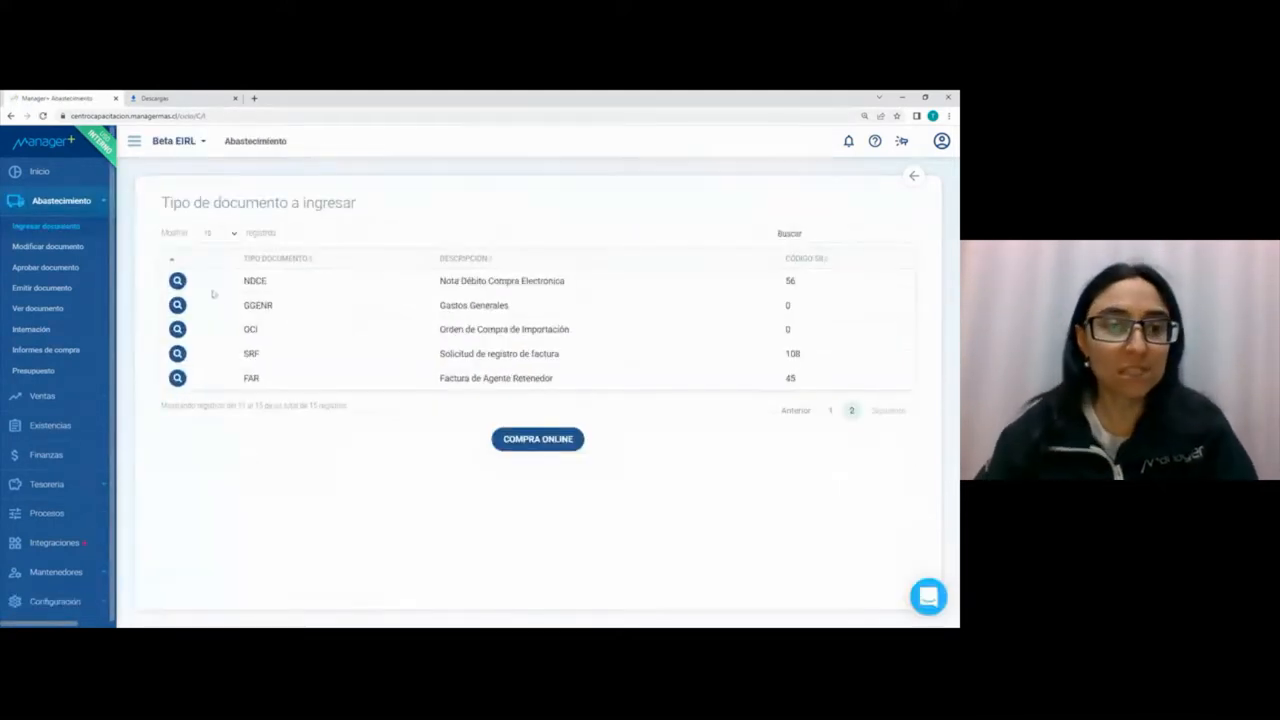
{"action": "left_click", "coordinate": [829, 408]}
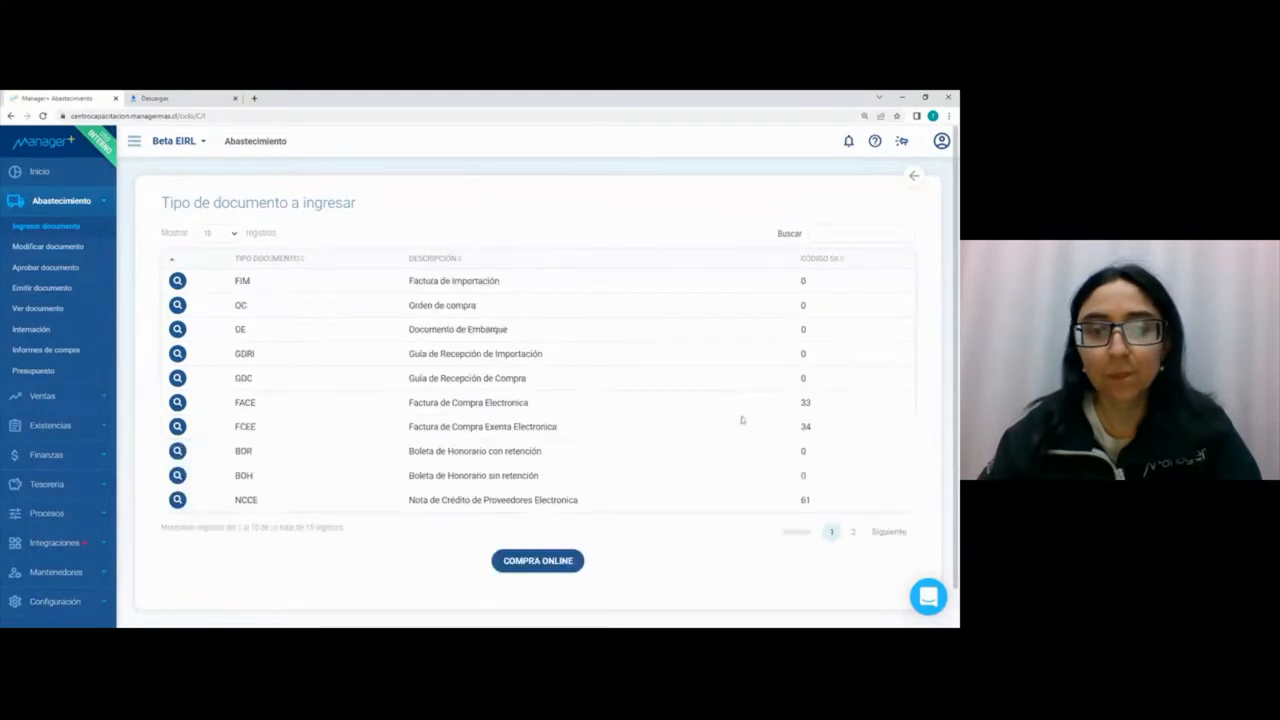
{"action": "left_click", "coordinate": [180, 402]}
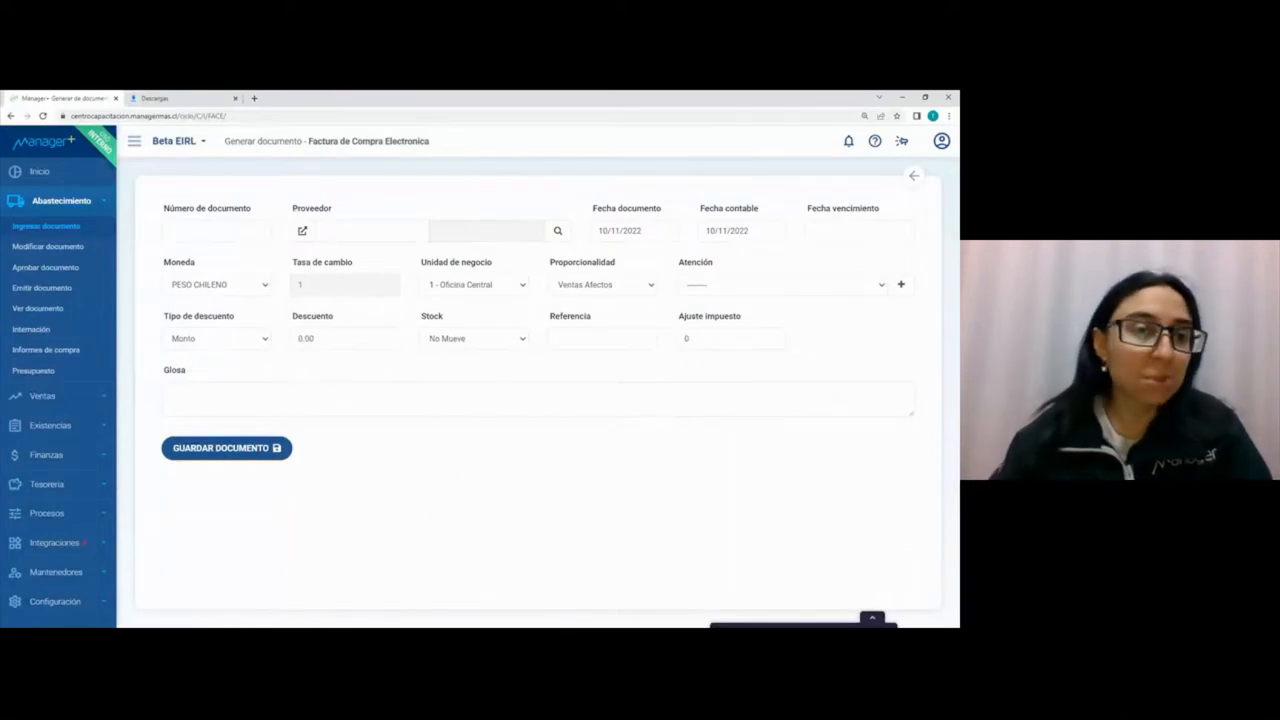
Step: Enter 12888 as the invoice's document number and choose California S.A. as the supplier
{"action": "type", "text": "12888"}
{"action": "key", "text": "Tab"}
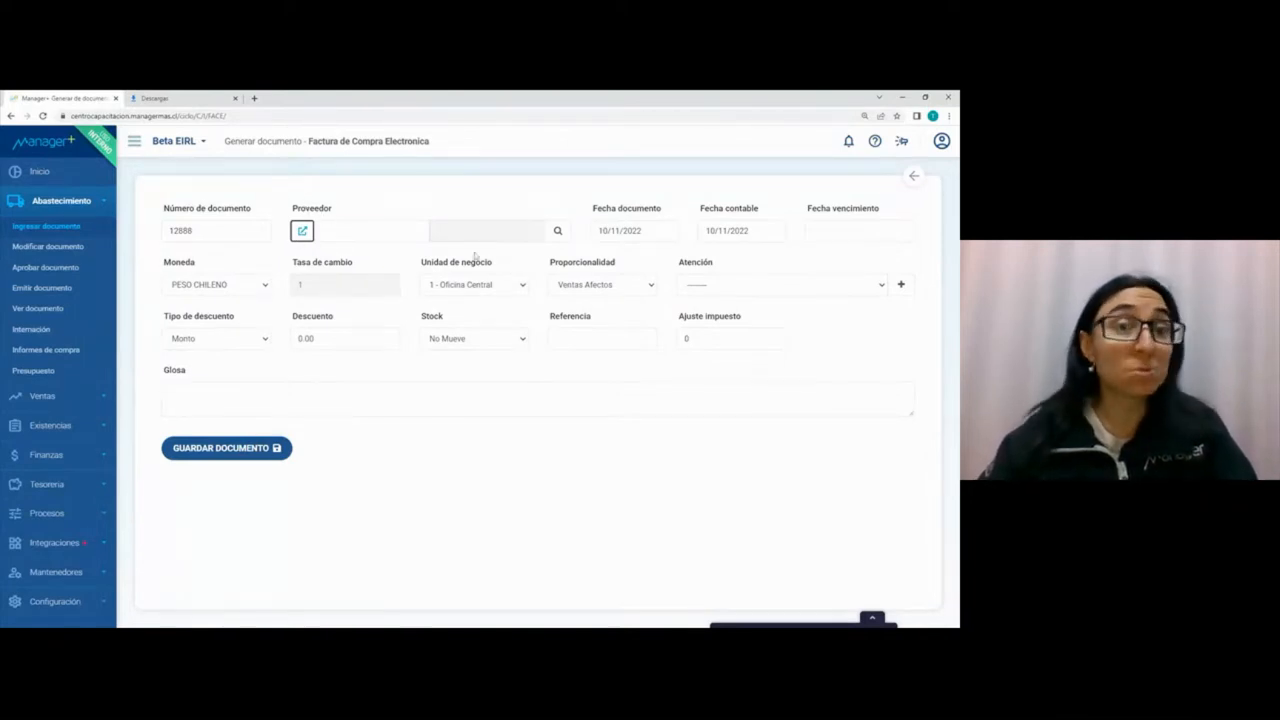
{"action": "left_click", "coordinate": [394, 237]}
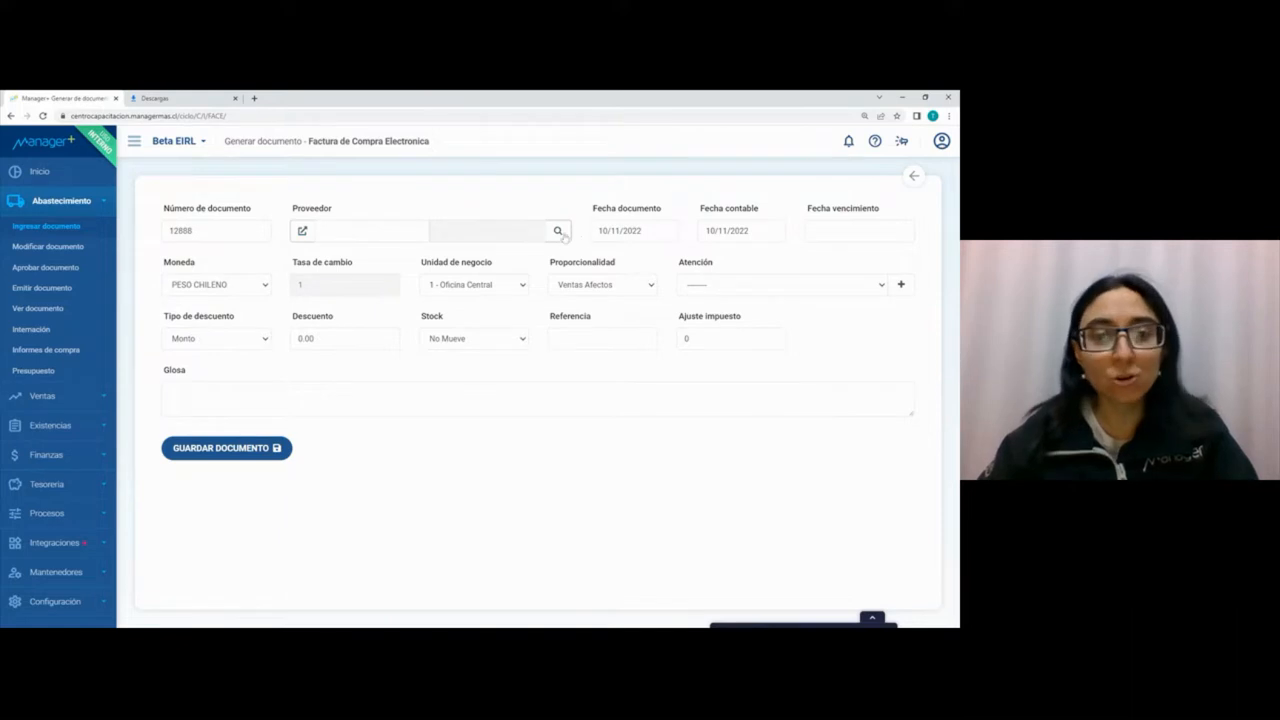
{"action": "left_click", "coordinate": [558, 231]}
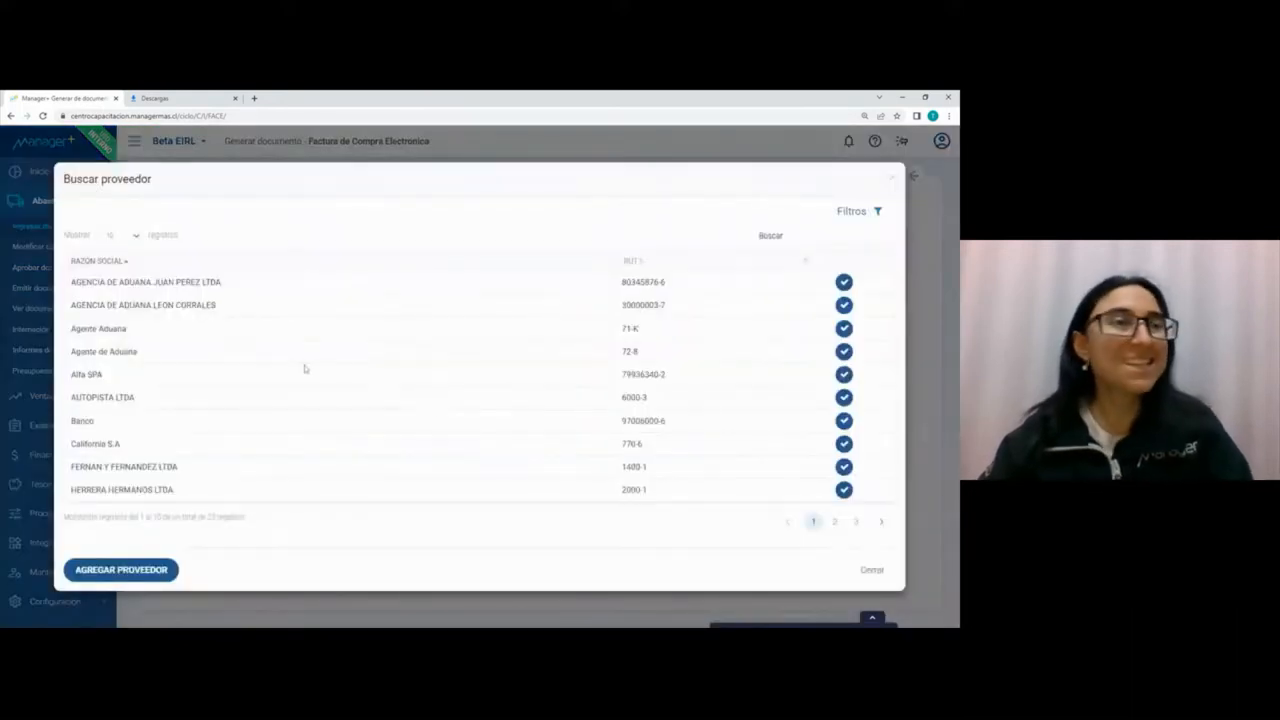
{"action": "left_click_drag", "start_coordinate": [101, 179], "coordinate": [168, 180]}
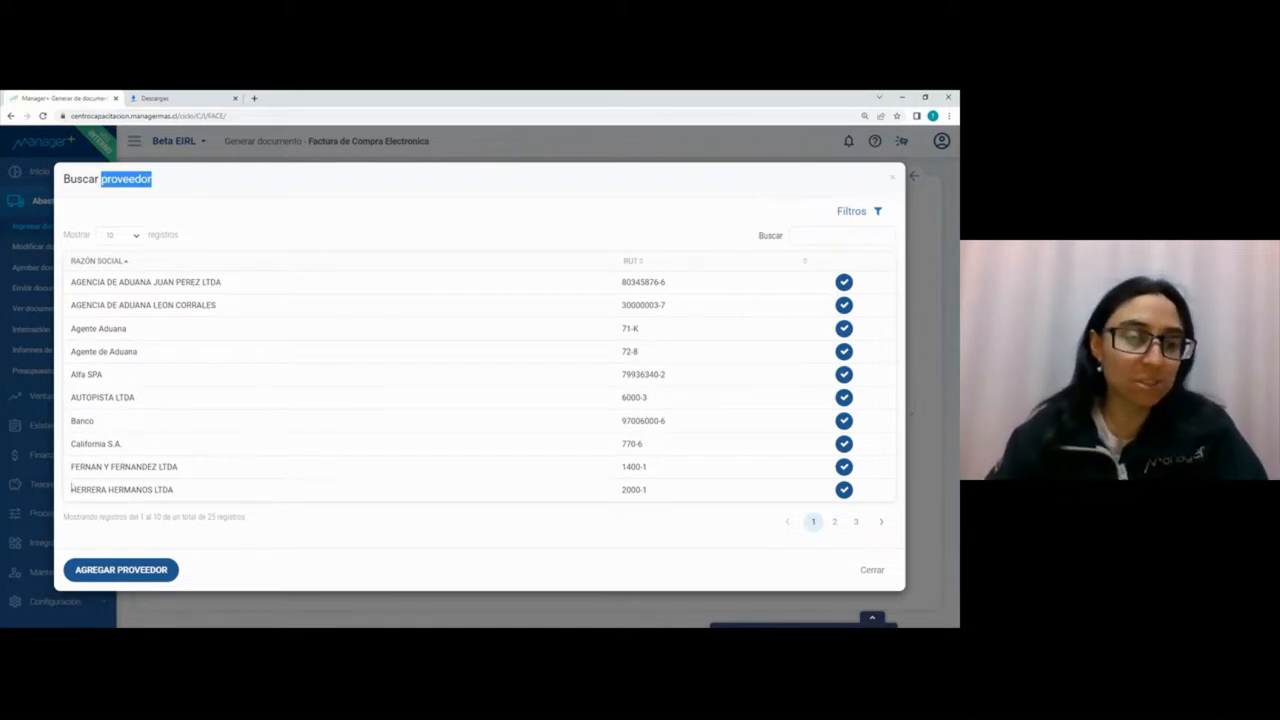
{"action": "left_click", "coordinate": [212, 512]}
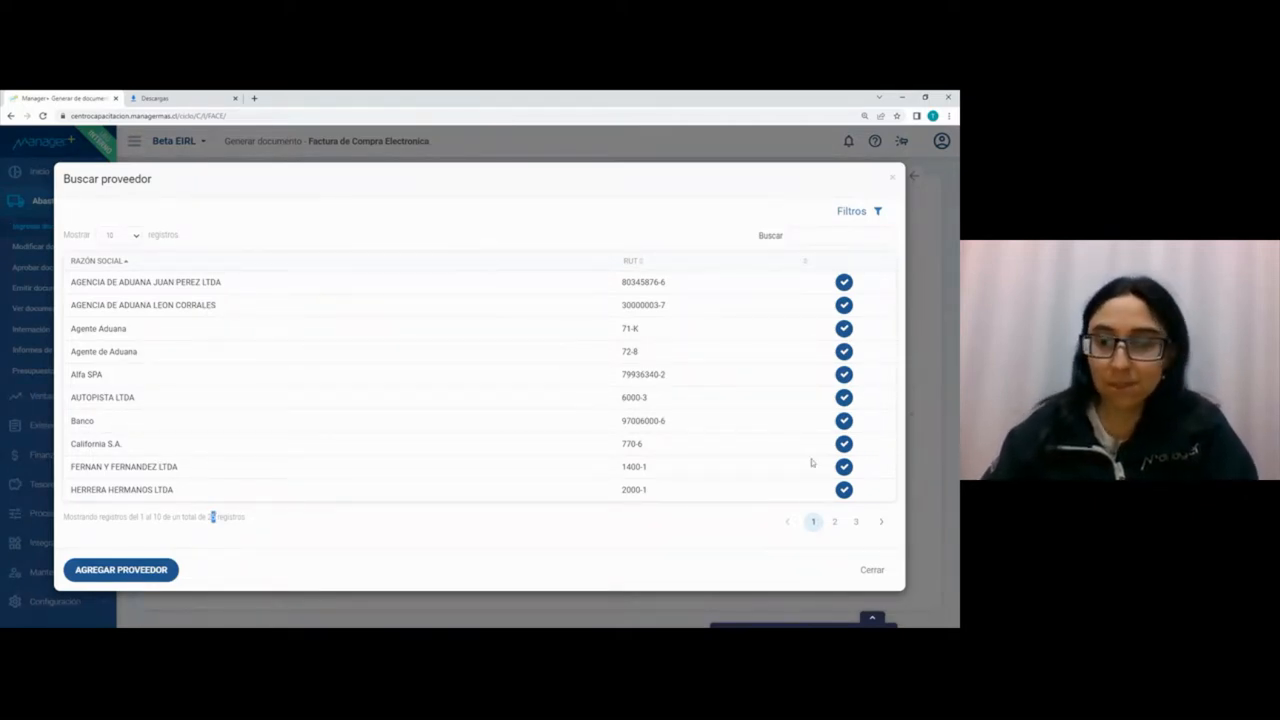
{"action": "left_click", "coordinate": [844, 443]}
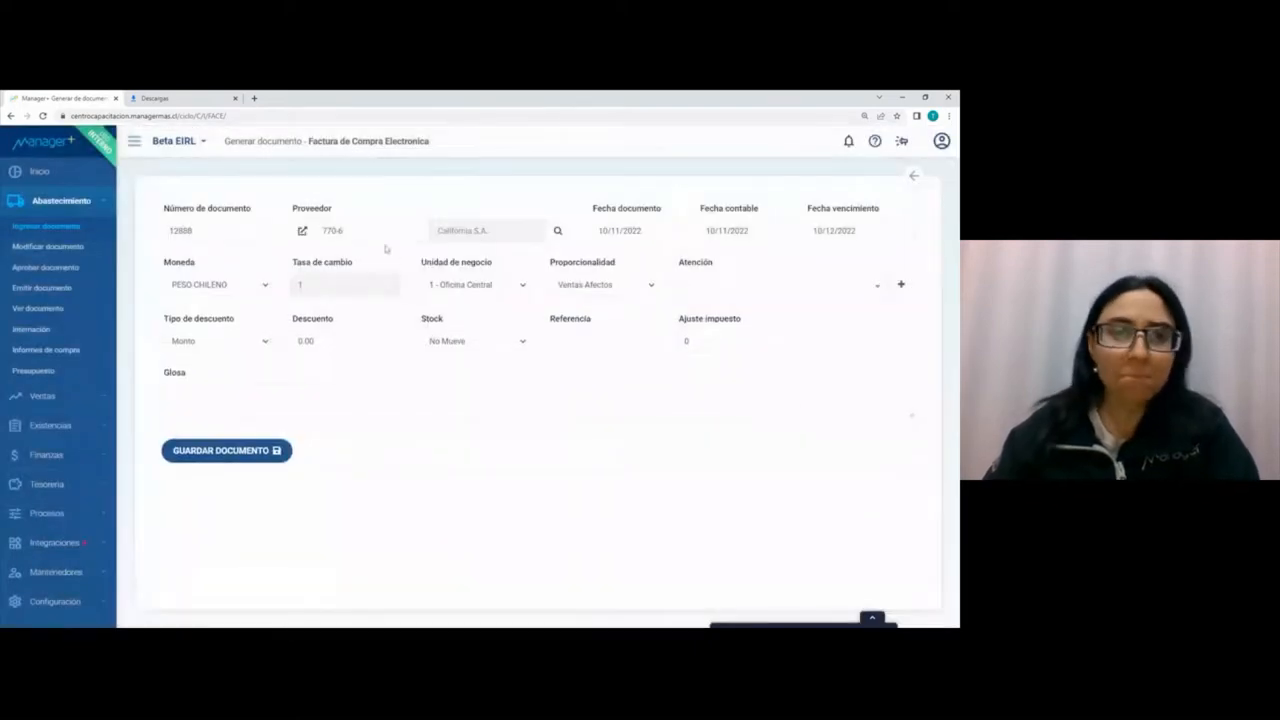
Step: Review the invoice's document, accounting and due date fields and the available currency options
{"action": "left_click", "coordinate": [620, 230]}
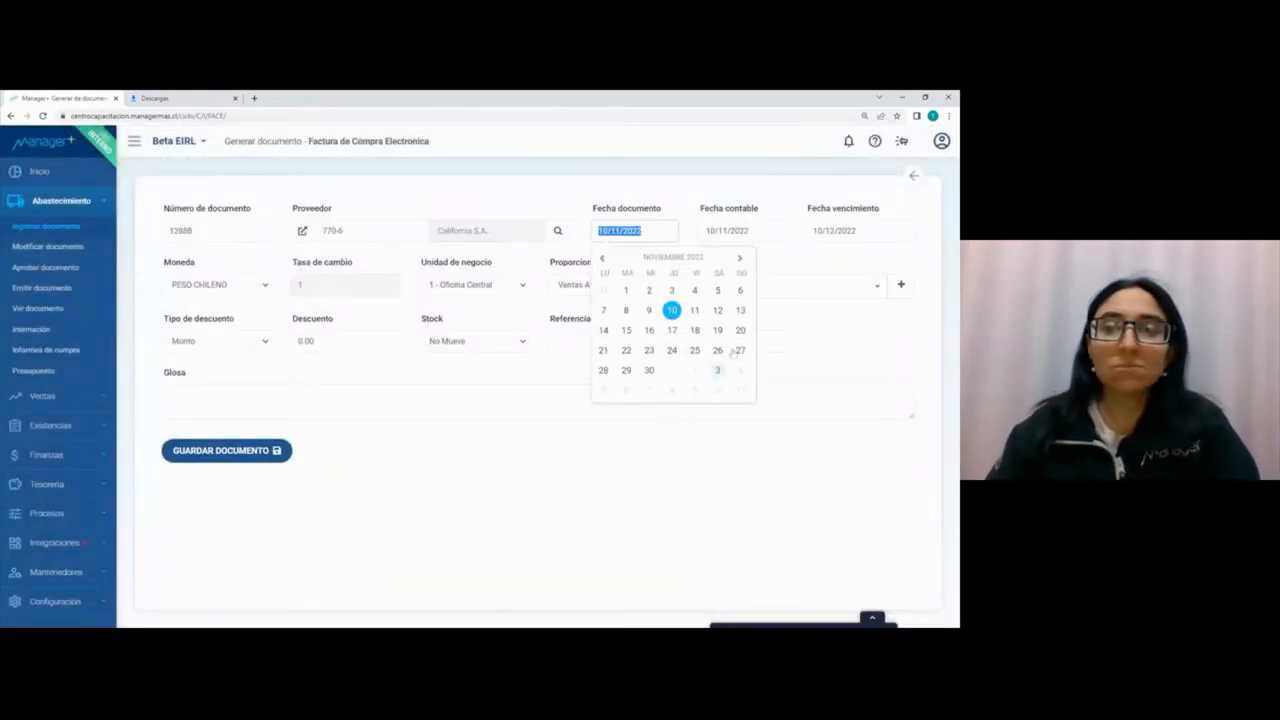
{"action": "left_click", "coordinate": [740, 230]}
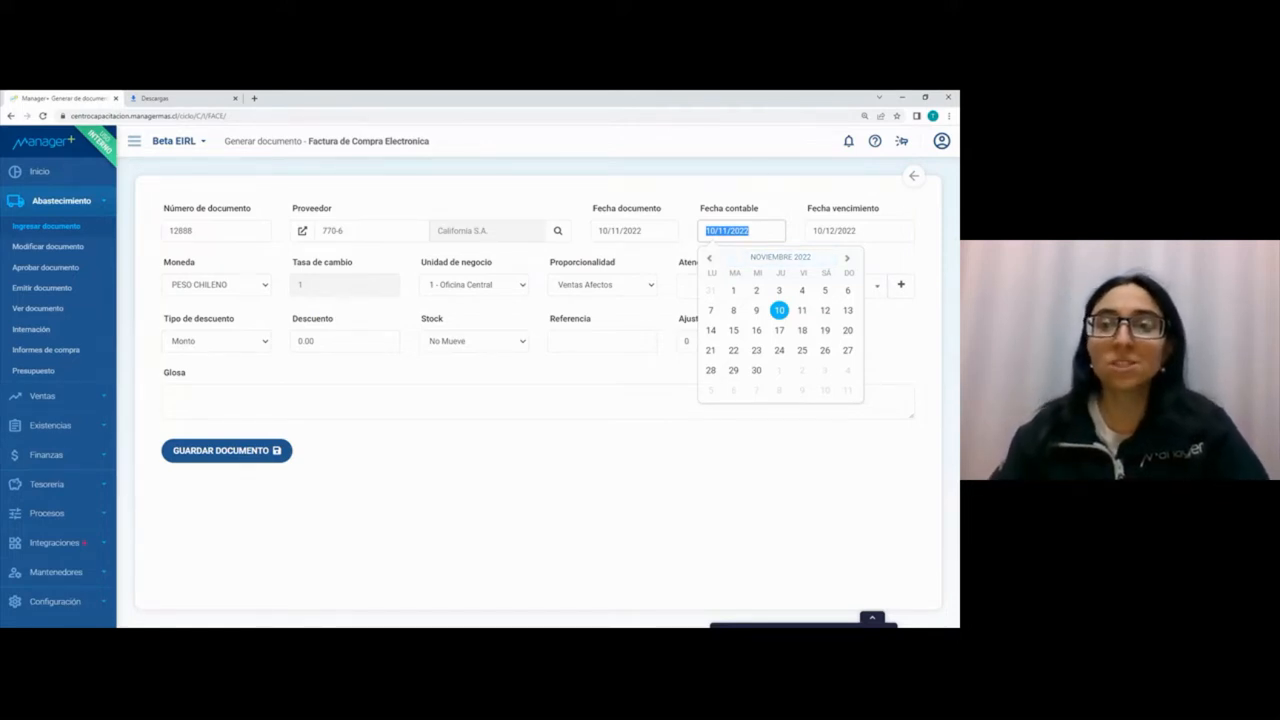
{"action": "key", "text": "Tab"}
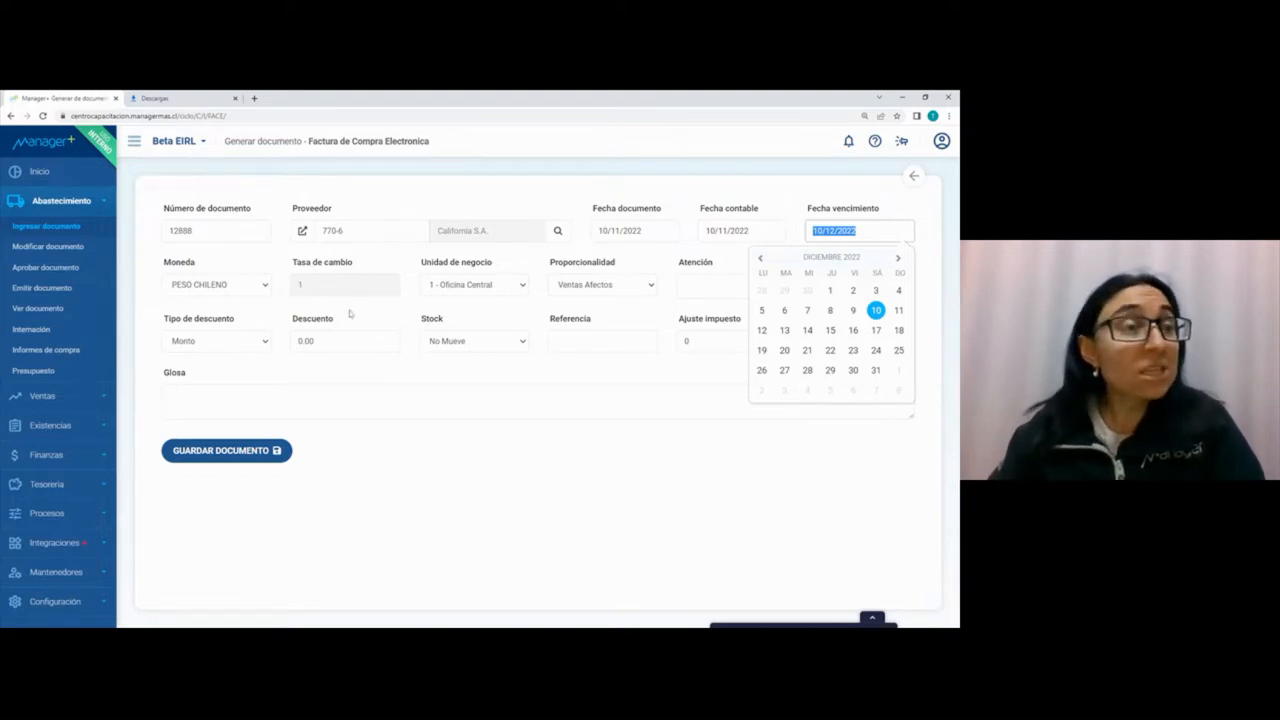
{"action": "left_click", "coordinate": [271, 286]}
{"action": "left_click", "coordinate": [270, 286]}
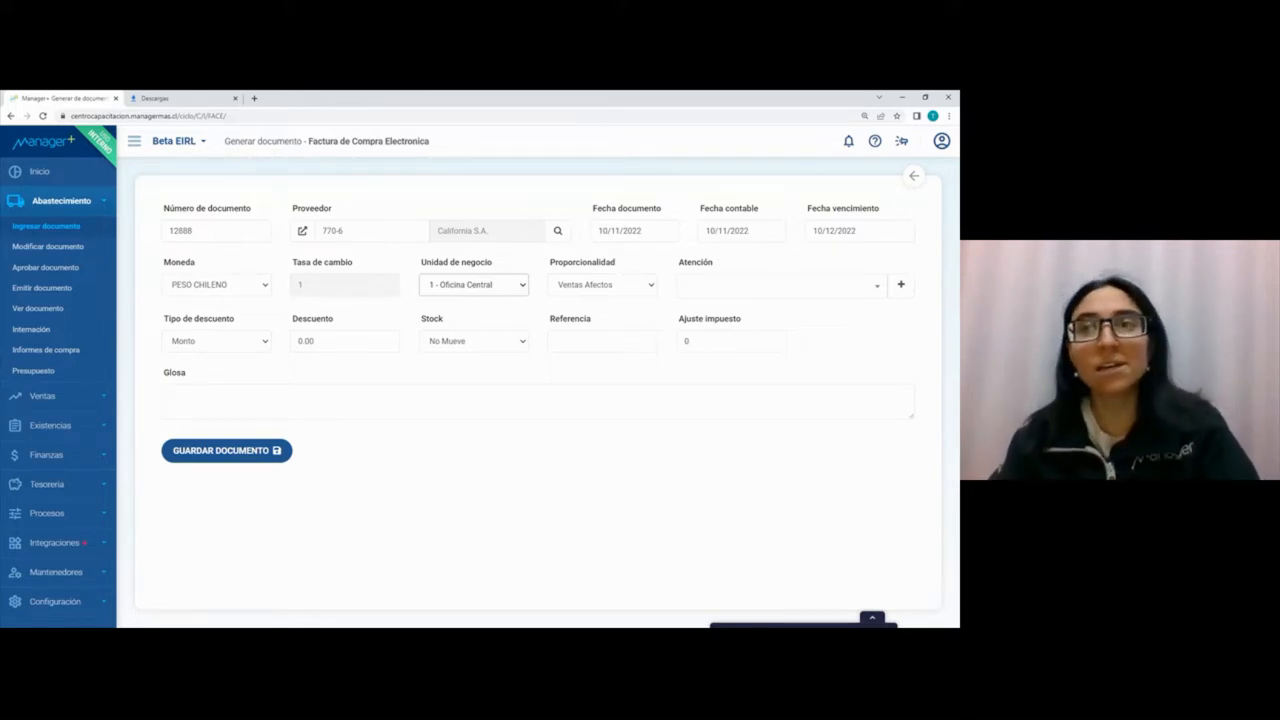
Step: Set the invoice's Proporcionalidad to Todas la Ventas and its Stock option to Mueve, keeping the discount type as Monto
{"action": "left_click", "coordinate": [626, 290]}
{"action": "left_click", "coordinate": [626, 318]}
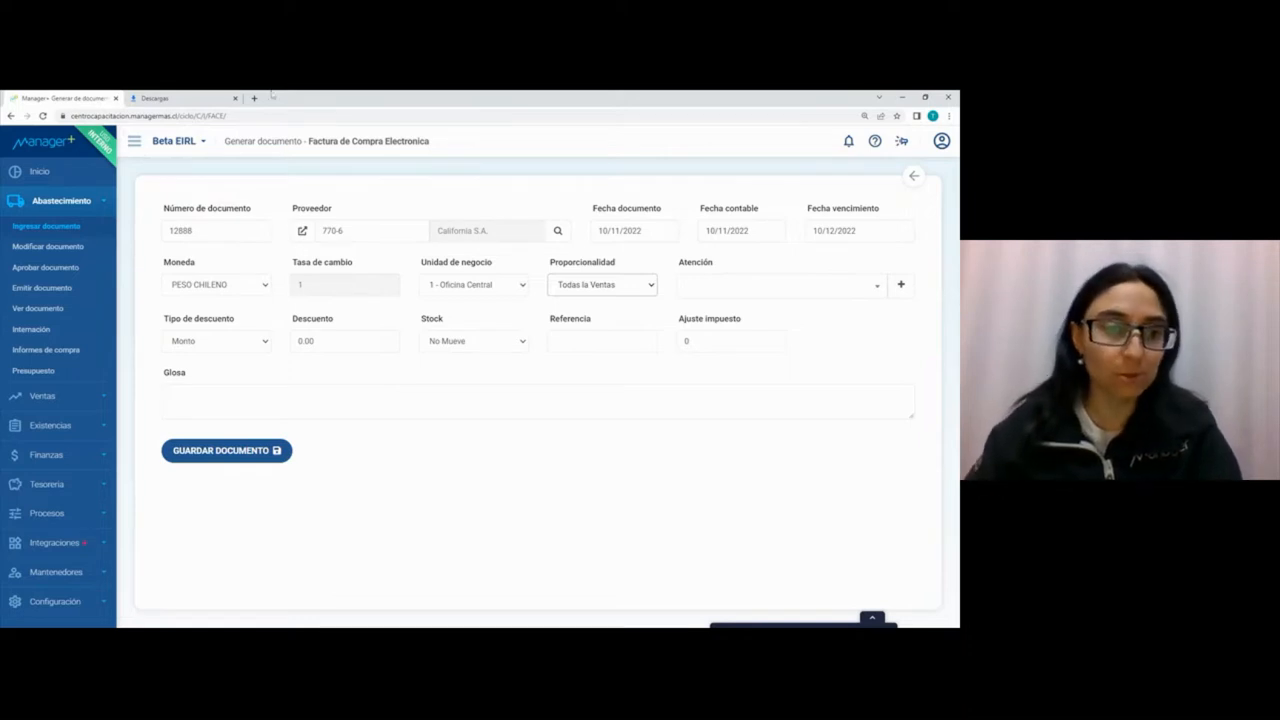
{"action": "left_click", "coordinate": [197, 346]}
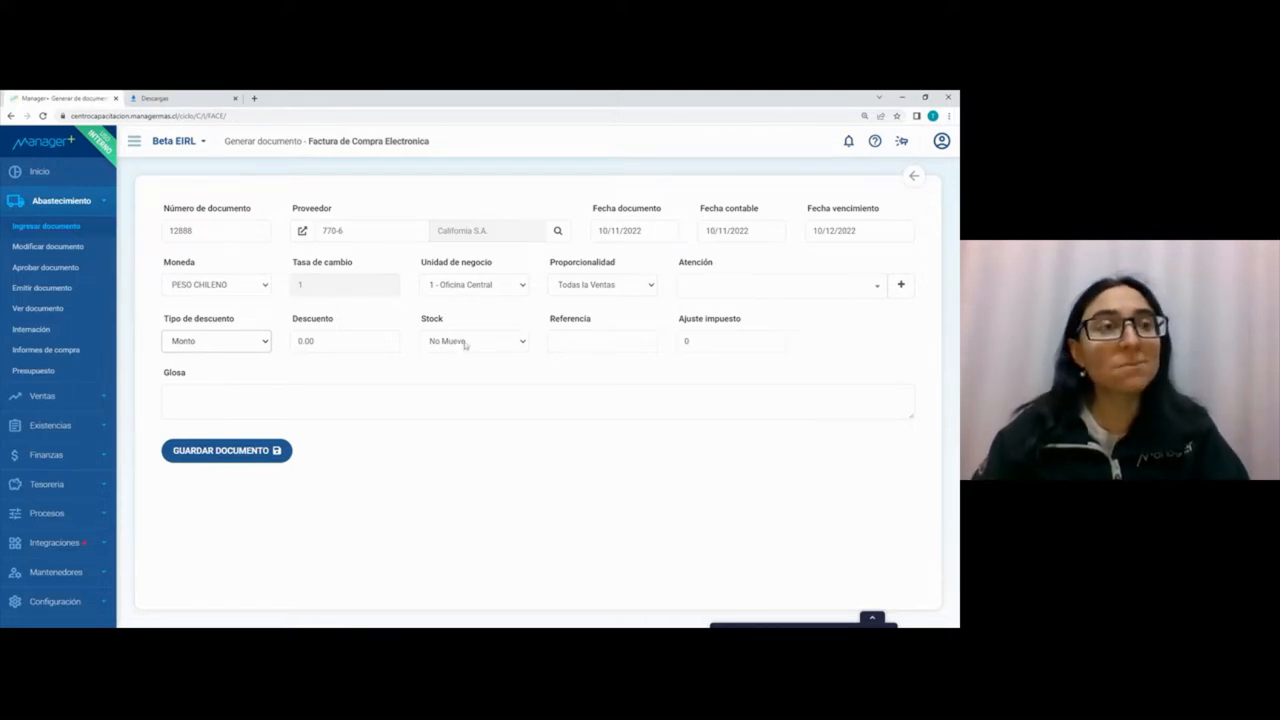
{"action": "left_click", "coordinate": [469, 358]}
{"action": "left_click", "coordinate": [602, 341]}
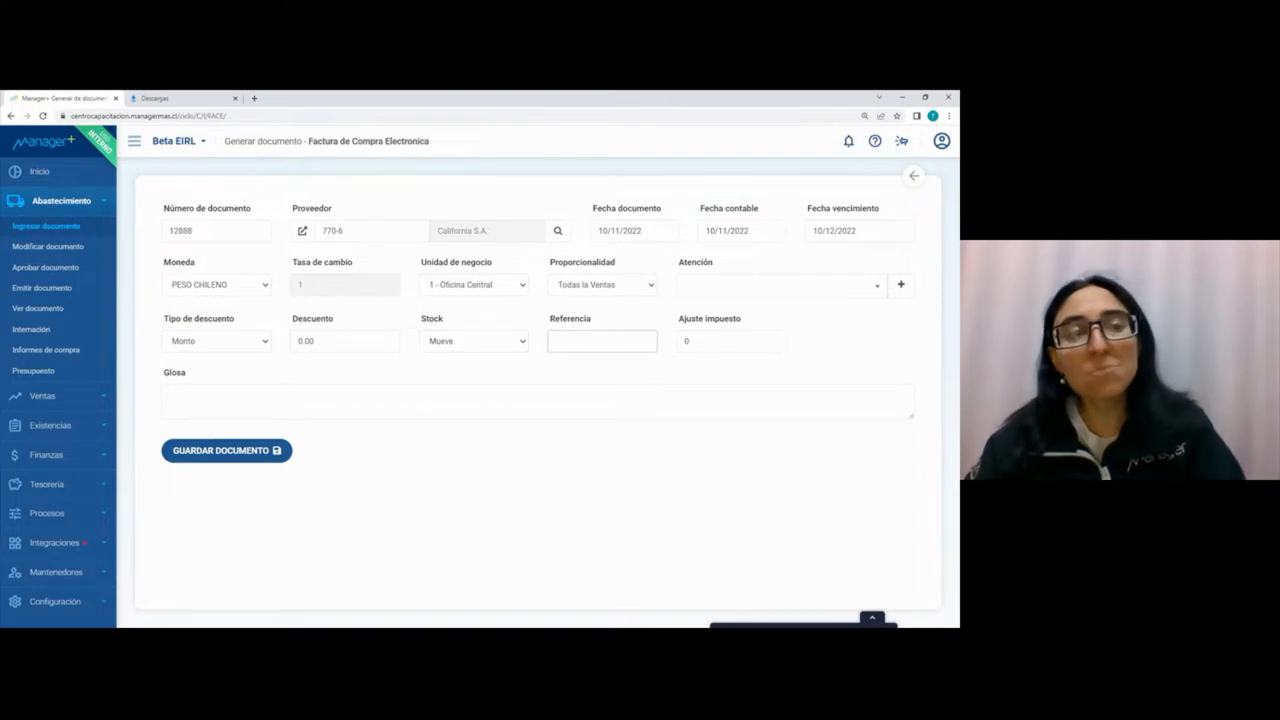
Step: Enter "Compra mercaderias" as the invoice's Referencia, copy it into the Glosa, and save the document header
{"action": "type", "text": "Compra"}
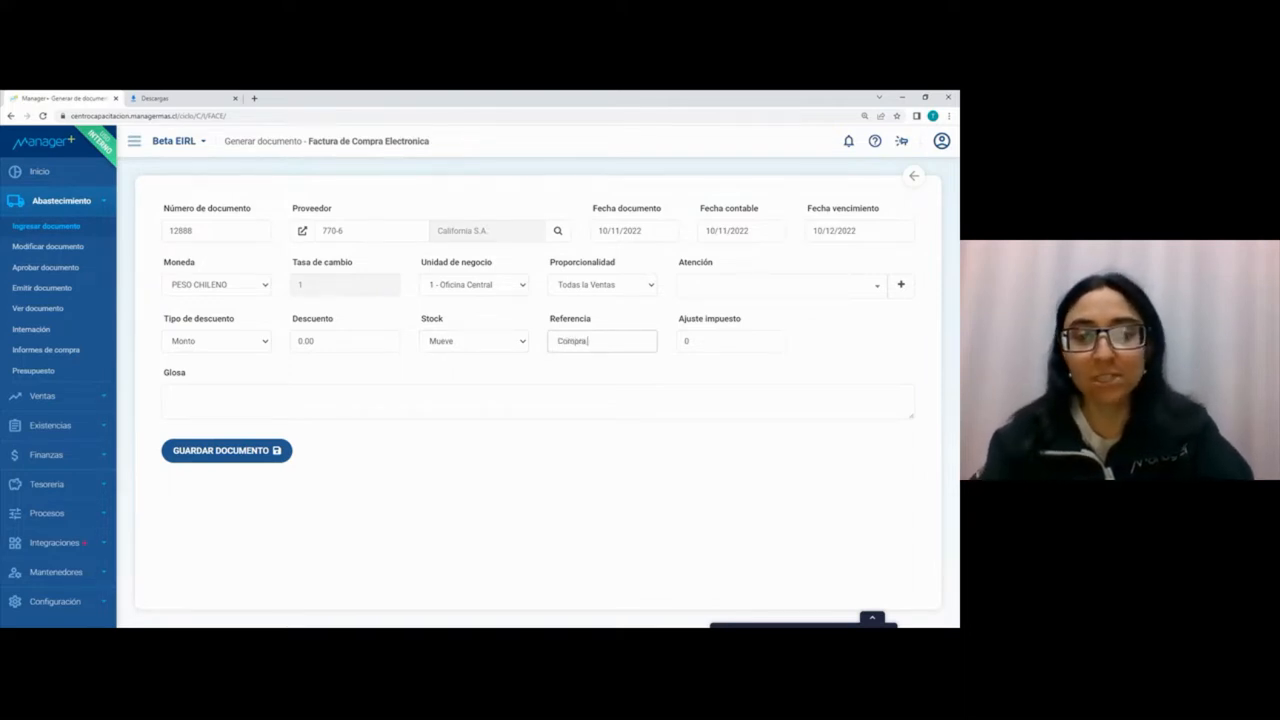
{"action": "type", "text": " mercaderias"}
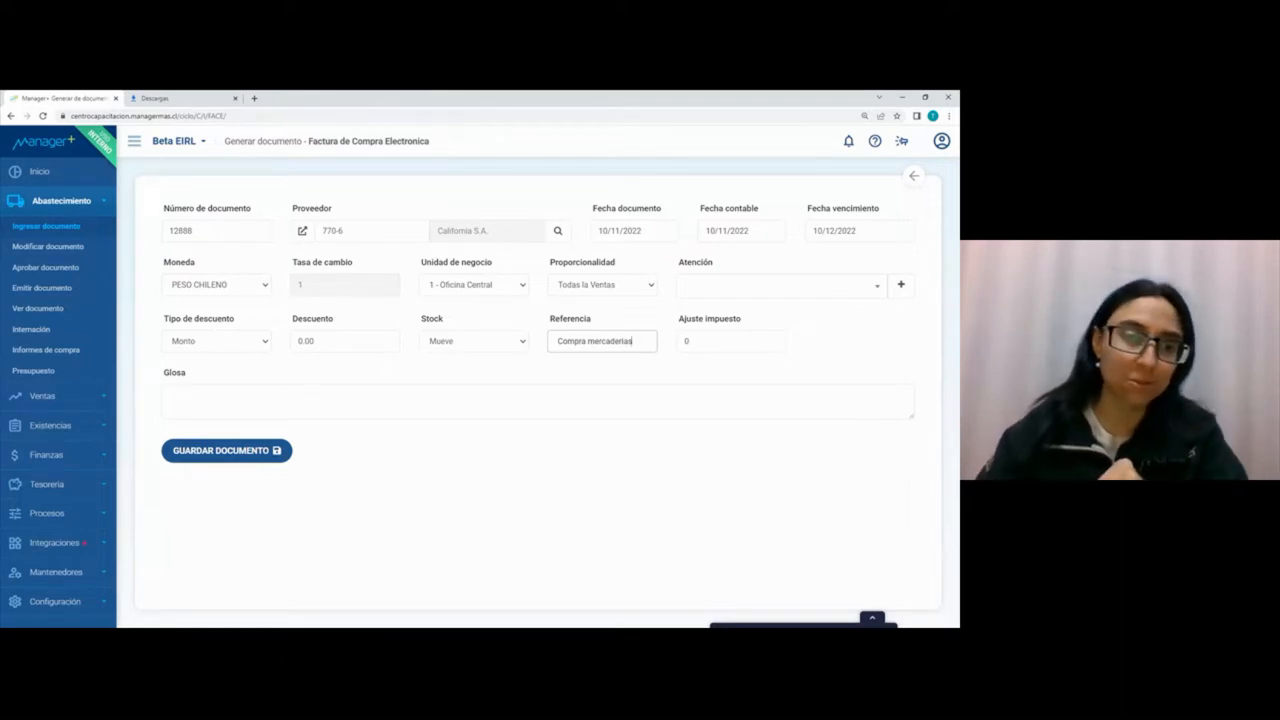
{"action": "left_click", "coordinate": [222, 402]}
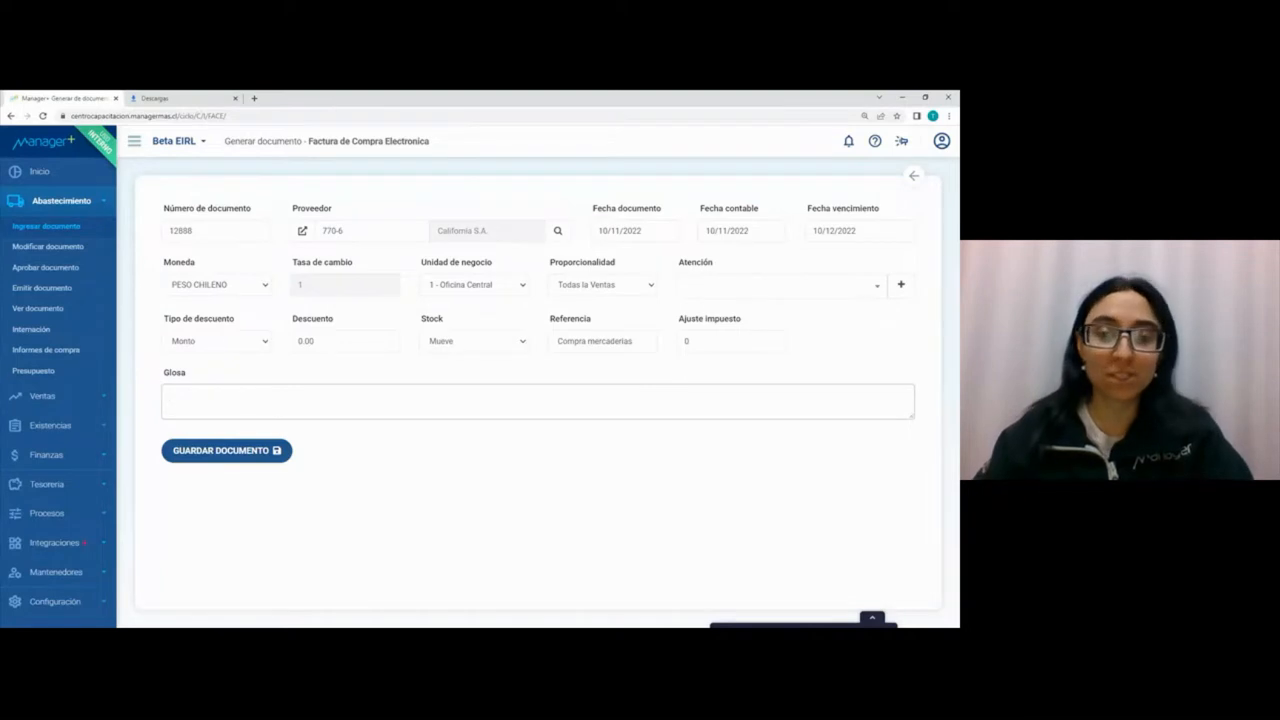
{"action": "left_click_drag", "start_coordinate": [651, 337], "coordinate": [509, 336]}
{"action": "key", "text": "ctrl+c"}
{"action": "left_click", "coordinate": [354, 400]}
{"action": "key", "text": "ctrl+v"}
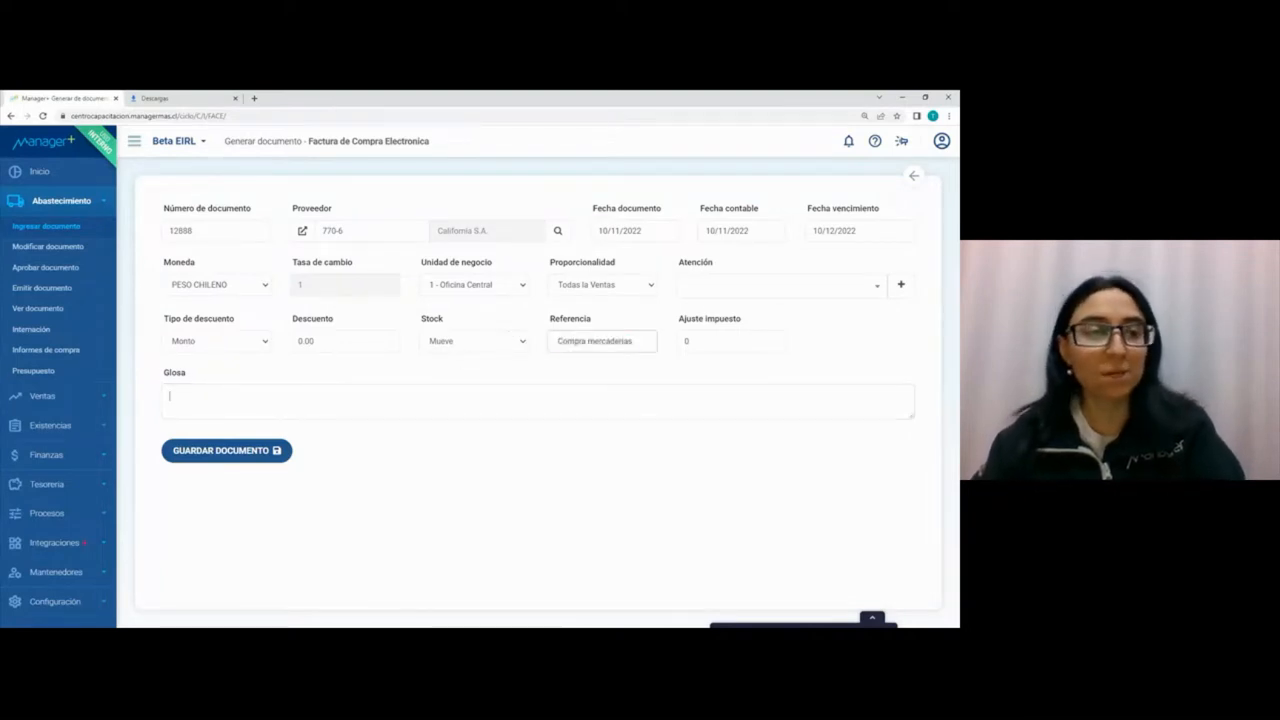
{"action": "left_click", "coordinate": [243, 461]}
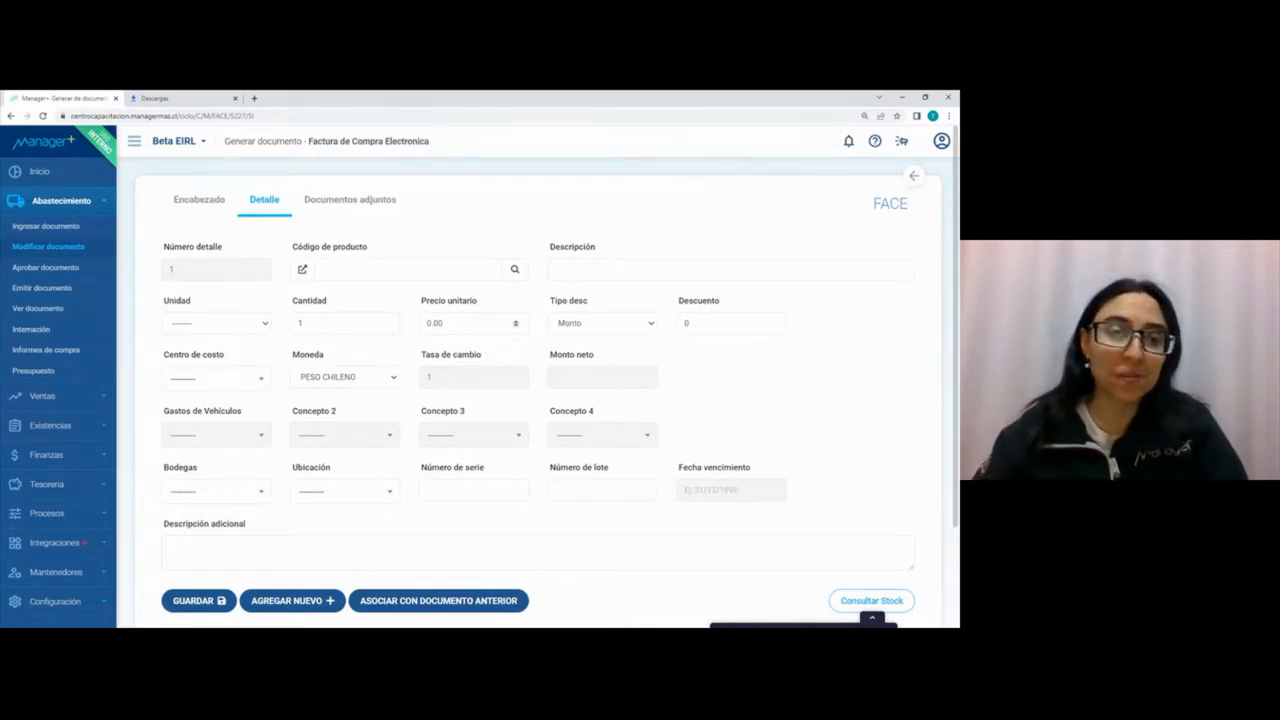
Step: Choose product 1000, LAMPARA INALAMBRICA 1, for the detail line with a quantity of 10 and a unit price of 10000, keeping the discount type as Monto
{"action": "left_click", "coordinate": [515, 269]}
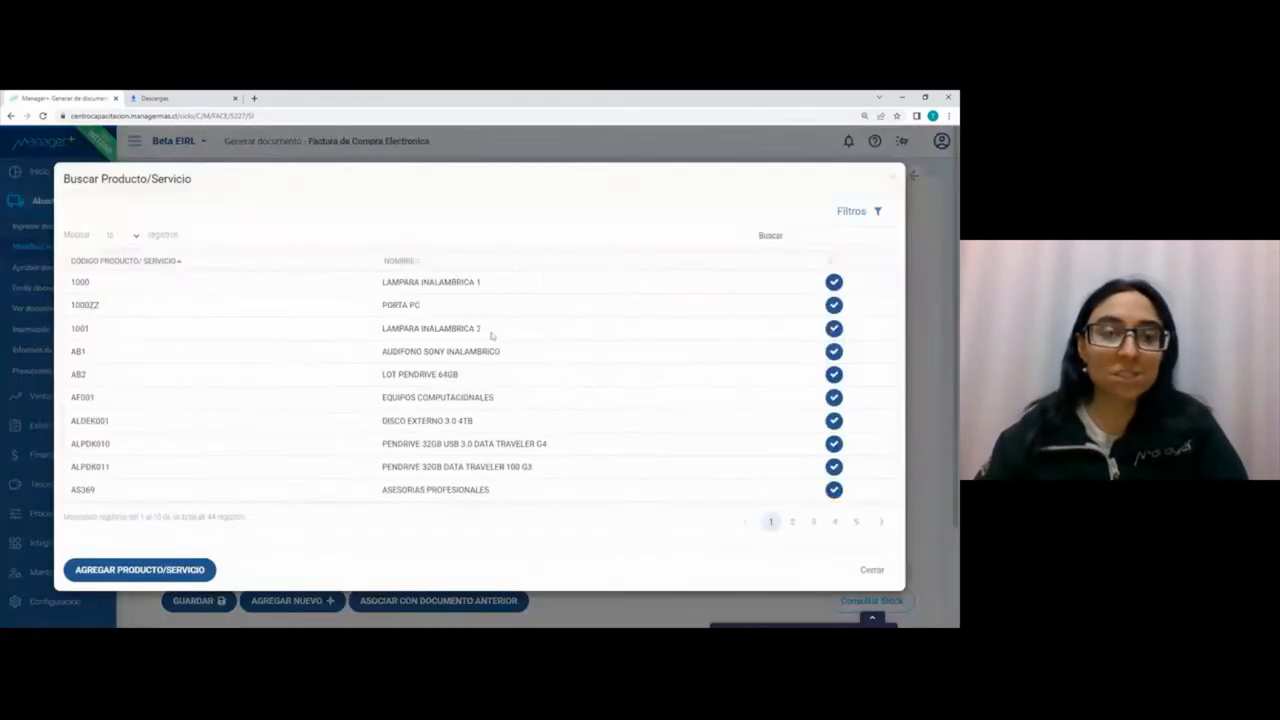
{"action": "left_click", "coordinate": [833, 282]}
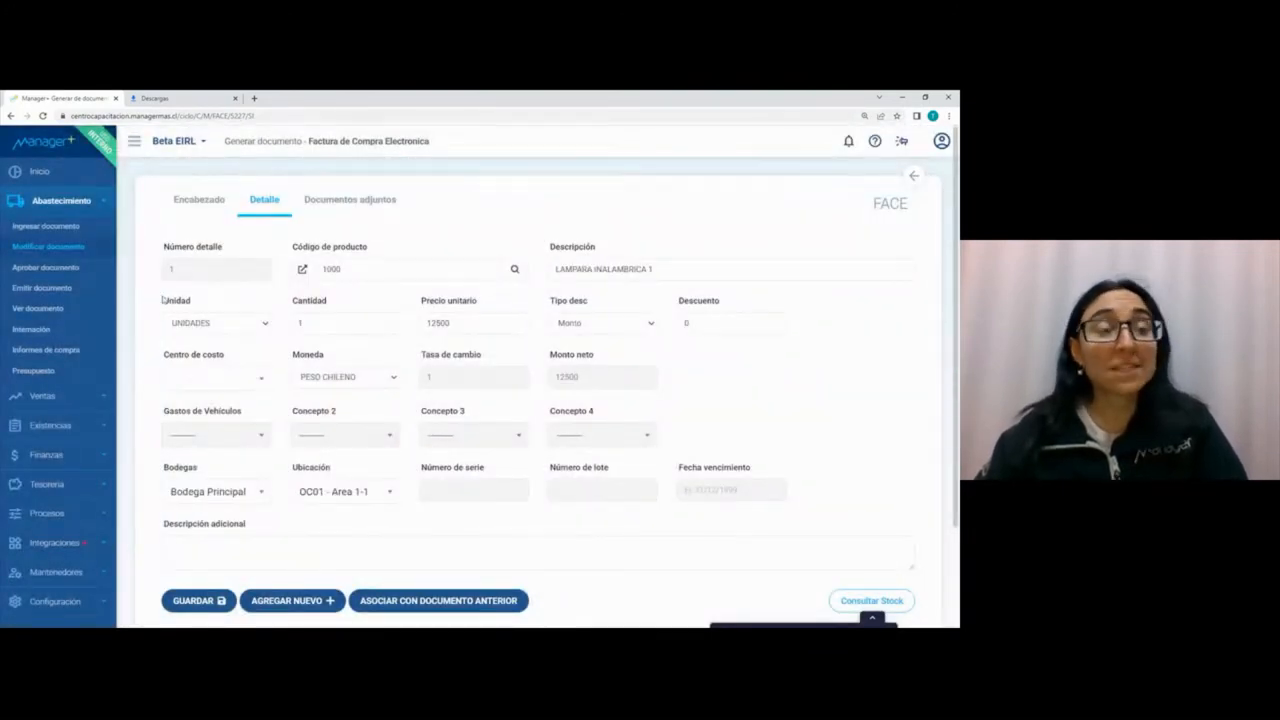
{"action": "type", "text": "0"}
{"action": "key", "text": "Tab"}
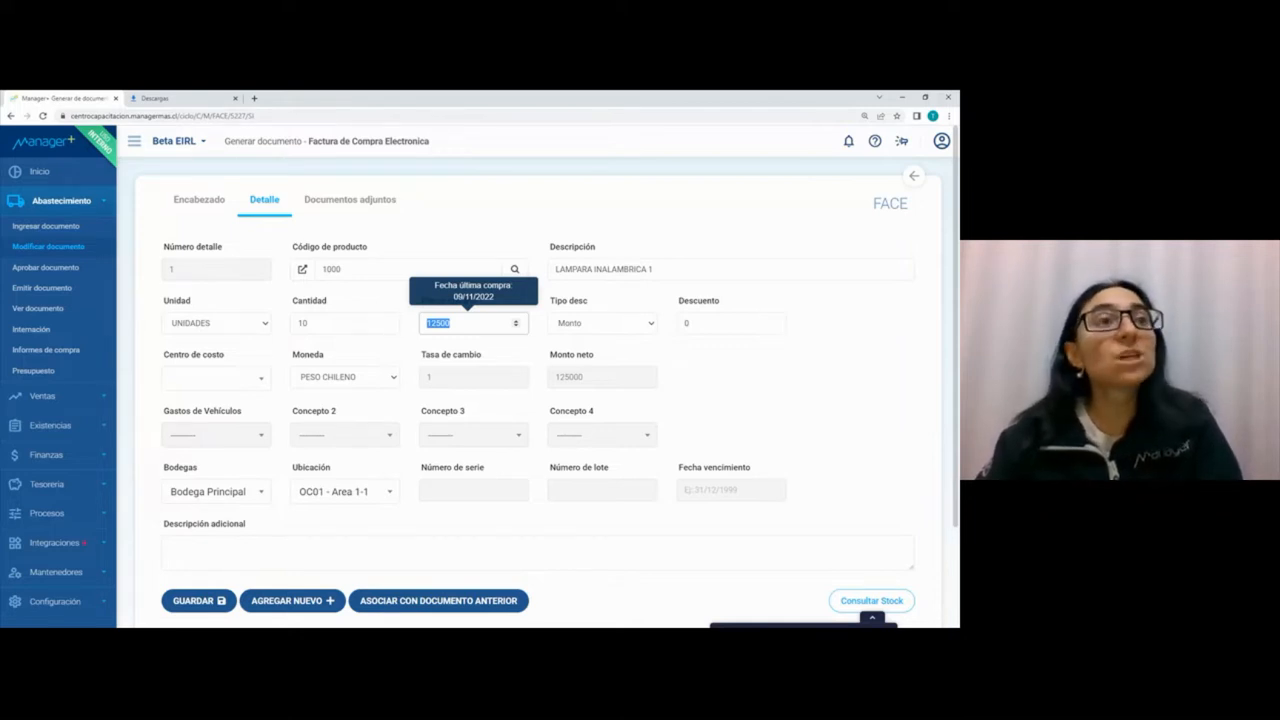
{"action": "type", "text": "10000"}
{"action": "key", "text": "Tab"}
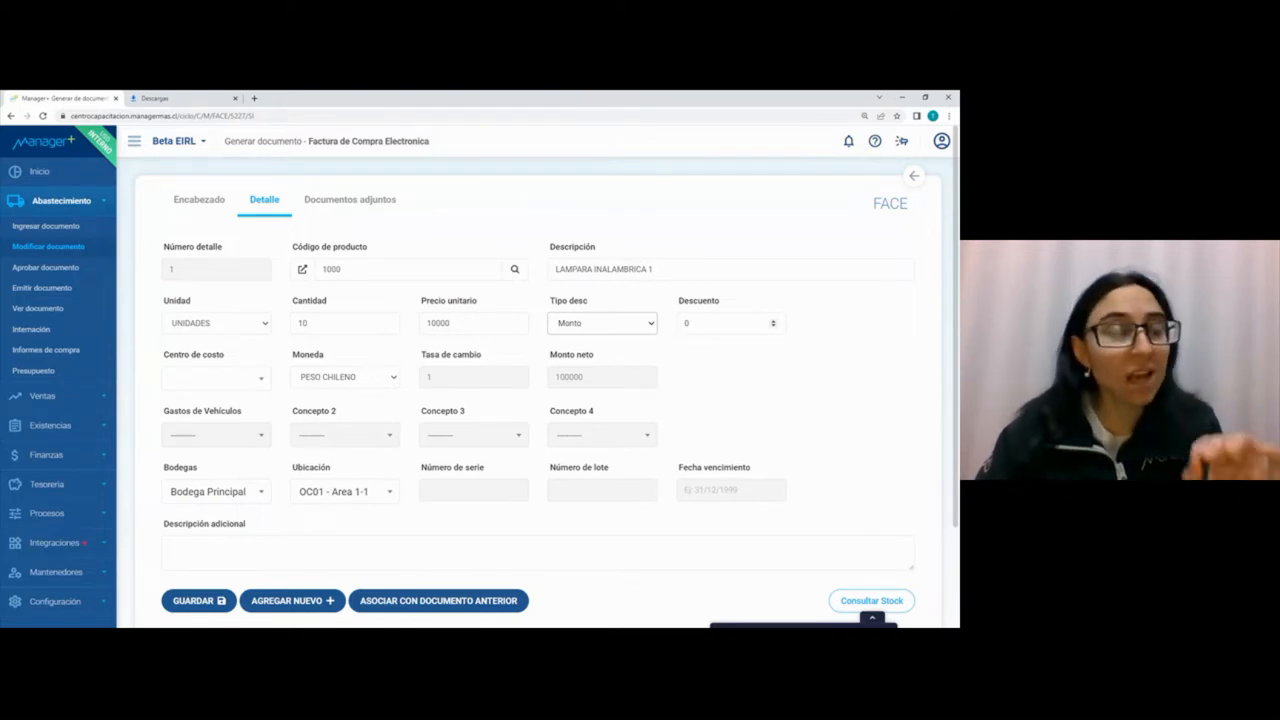
{"action": "left_click", "coordinate": [627, 324]}
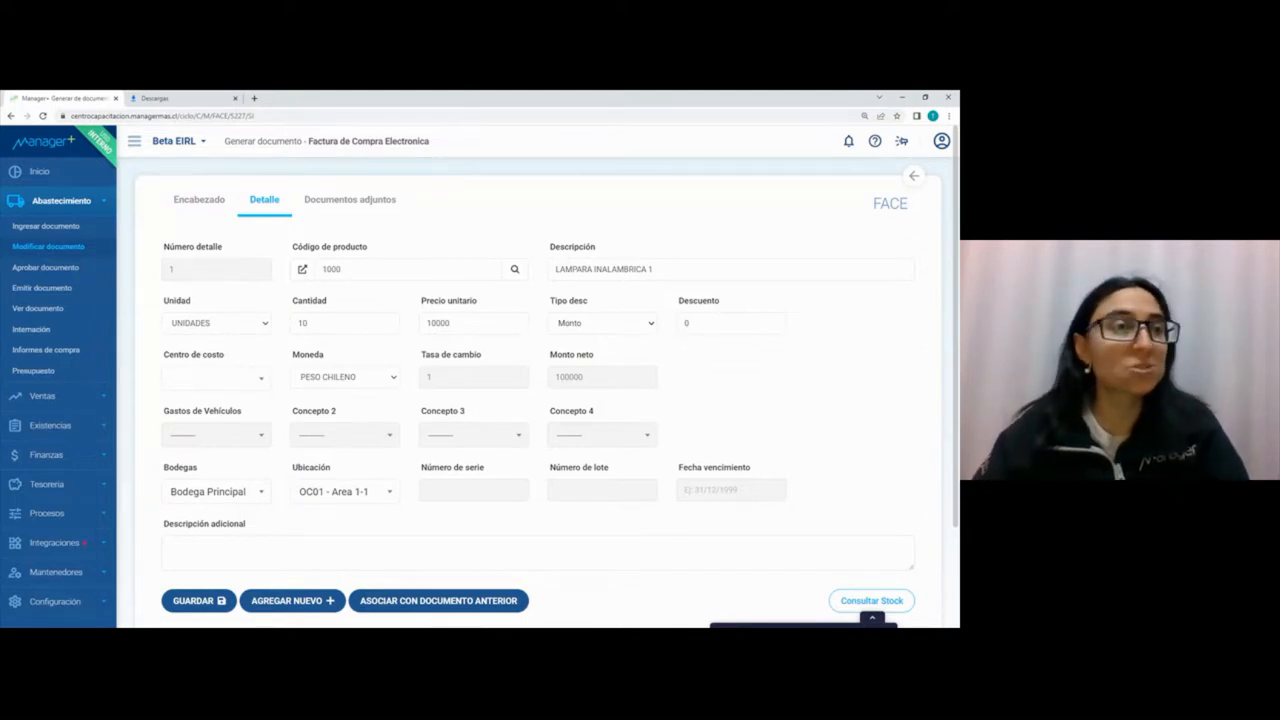
Step: Assign cost center 102 - Administración Y Finanzas to the lamp line and save it to the invoice
{"action": "left_click", "coordinate": [215, 377]}
{"action": "left_click", "coordinate": [210, 447]}
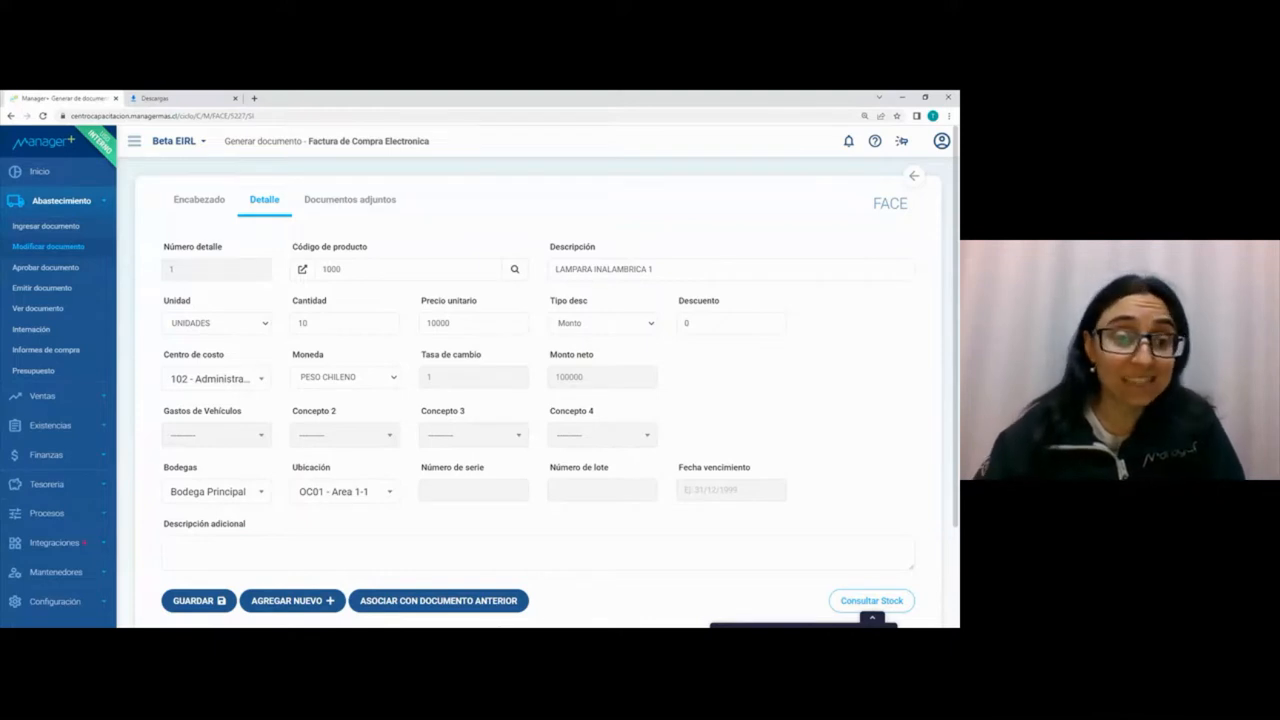
{"action": "left_click", "coordinate": [206, 205]}
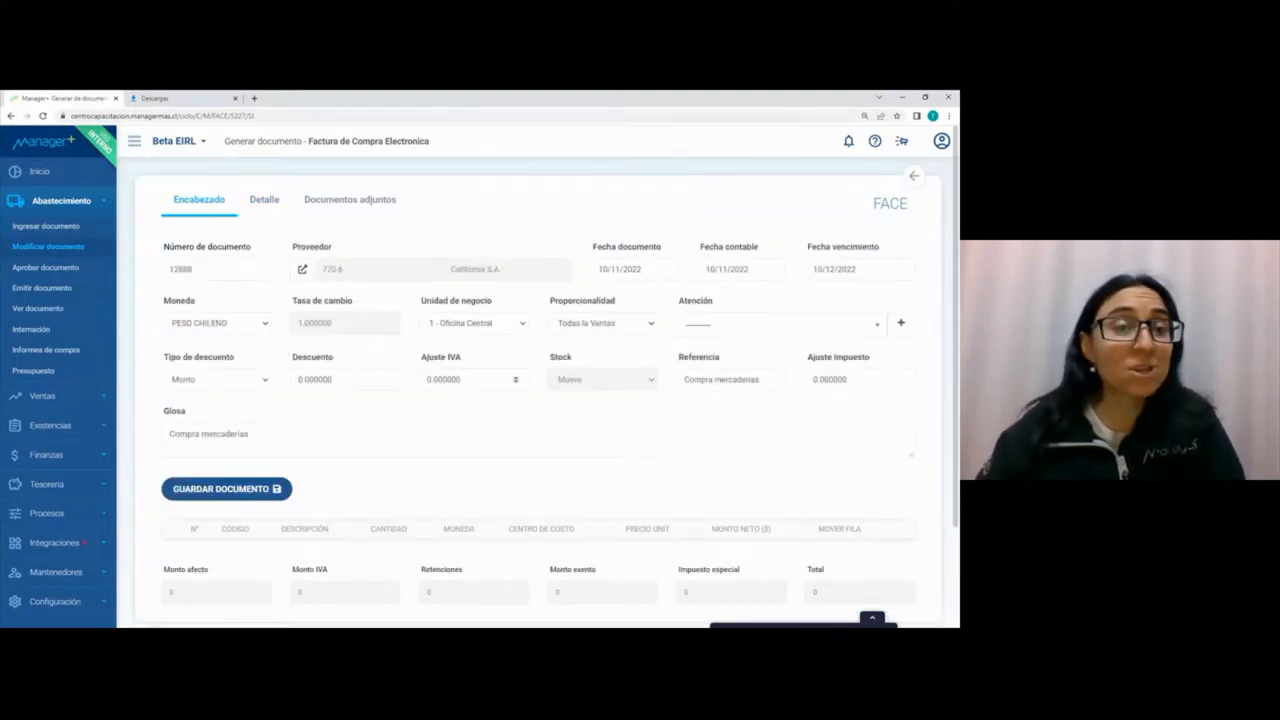
{"action": "left_click", "coordinate": [262, 202]}
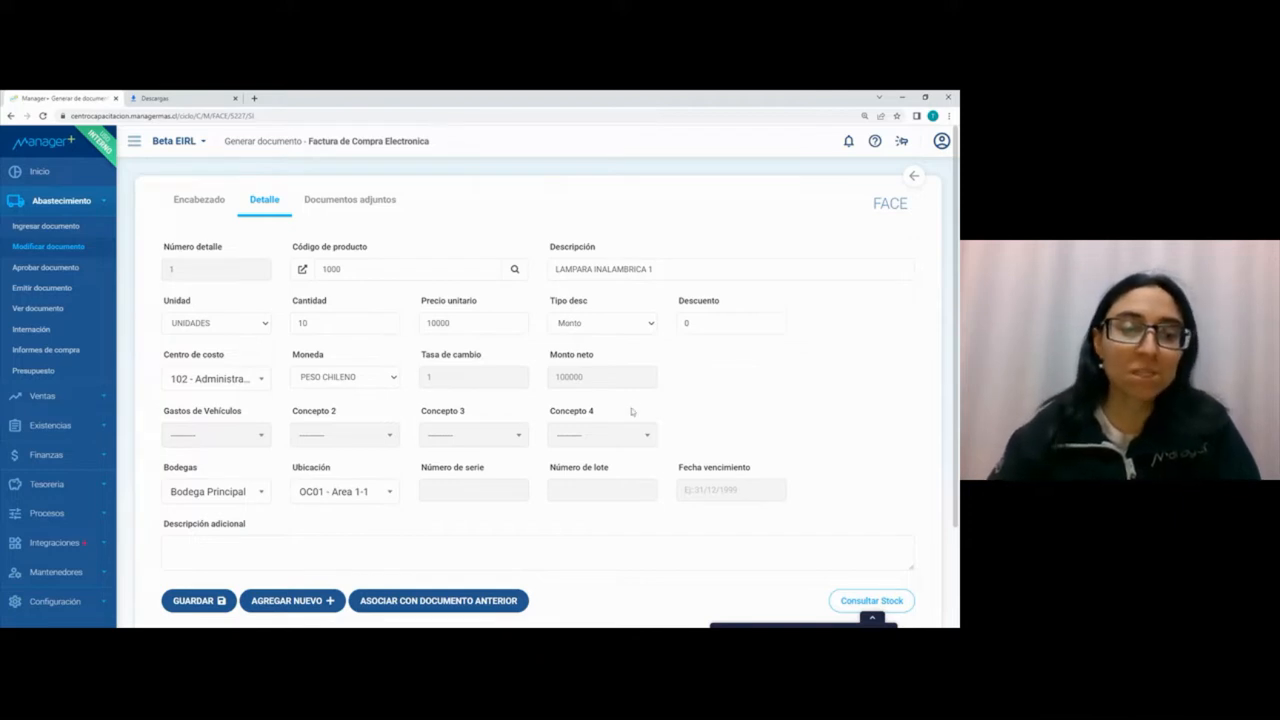
{"action": "scroll", "coordinate": [630, 412], "scroll_direction": "down", "scroll_amount": 1}
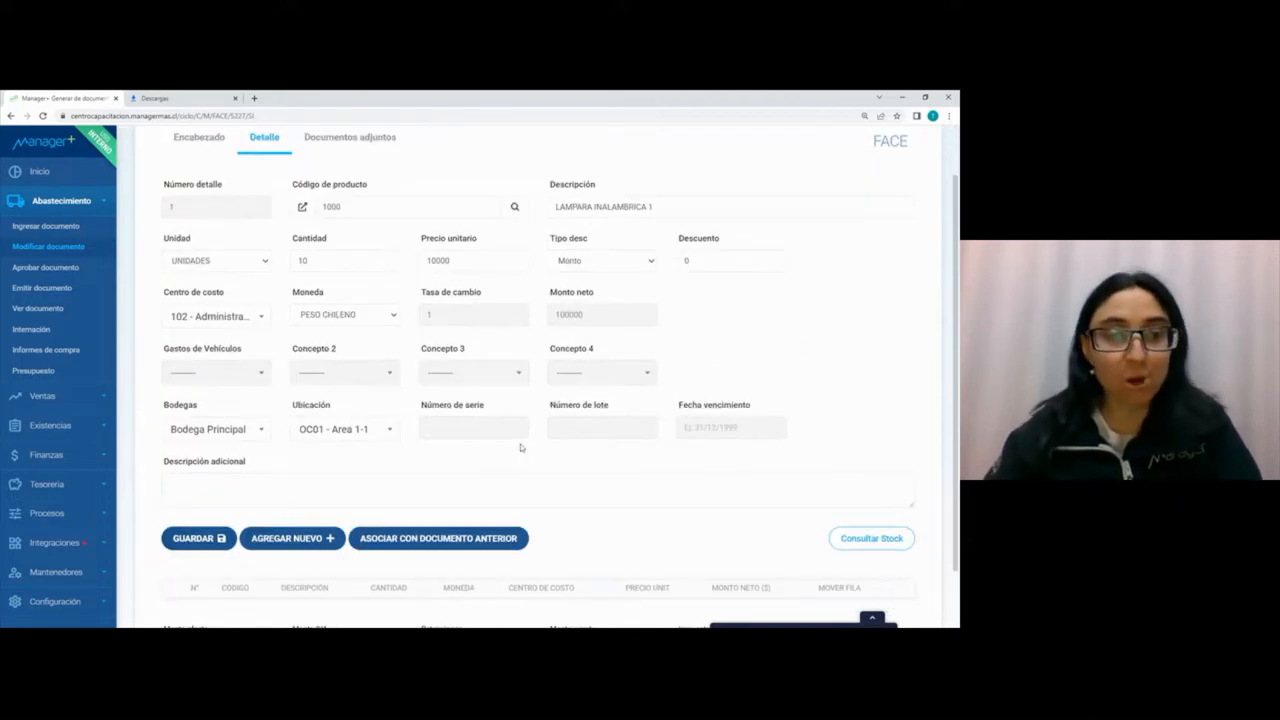
{"action": "scroll", "coordinate": [554, 421], "scroll_direction": "down", "scroll_amount": 1}
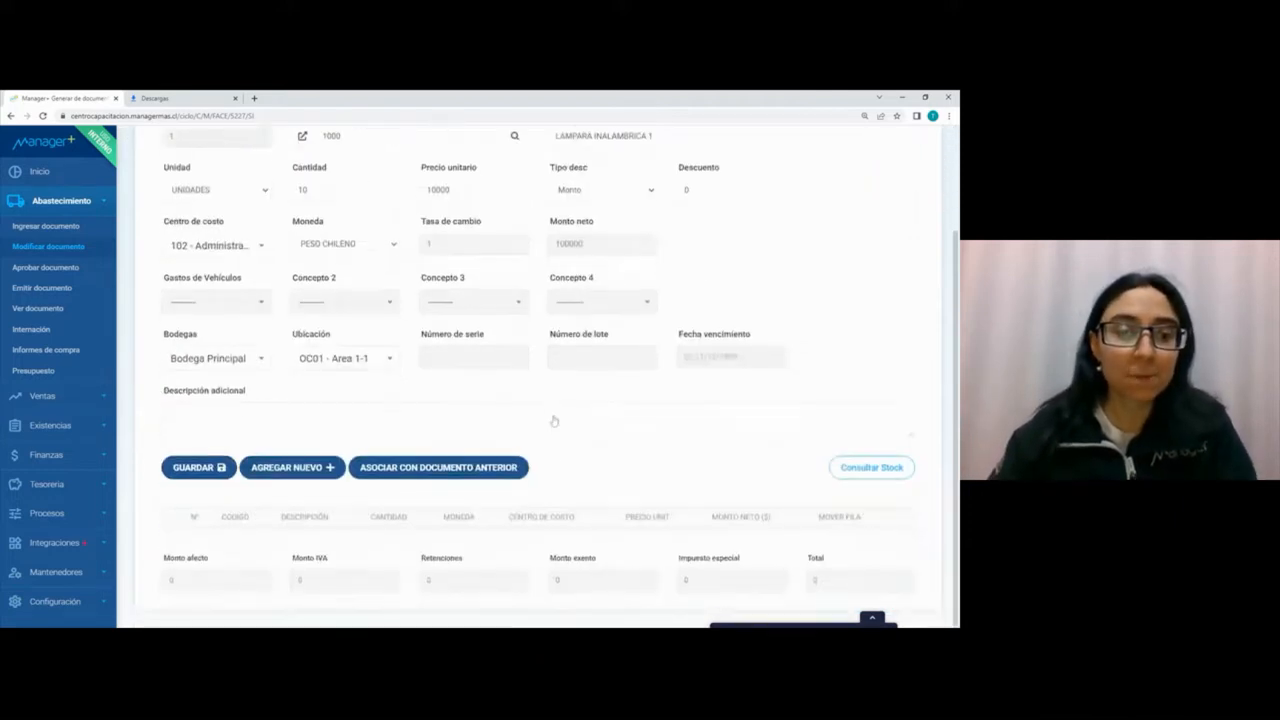
{"action": "left_click", "coordinate": [222, 468]}
{"action": "scroll", "coordinate": [314, 393], "scroll_direction": "down", "scroll_amount": 1}
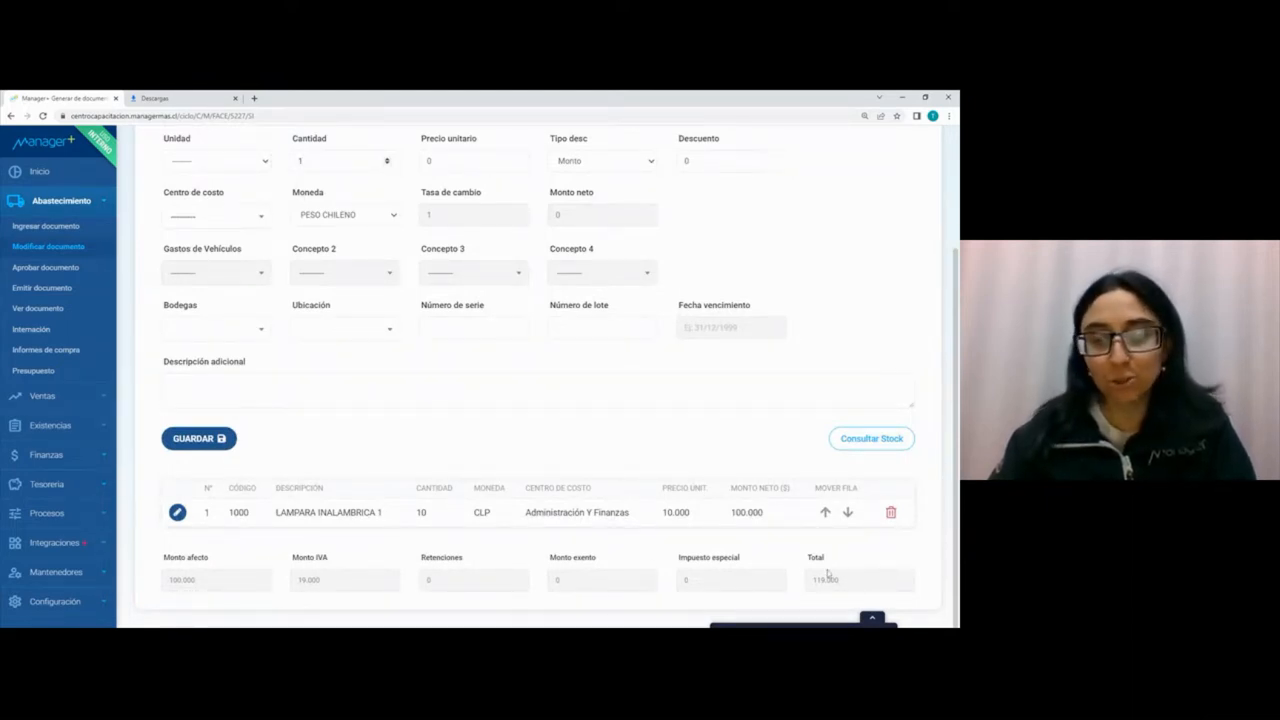
{"action": "scroll", "coordinate": [826, 558], "scroll_direction": "up", "scroll_amount": 3}
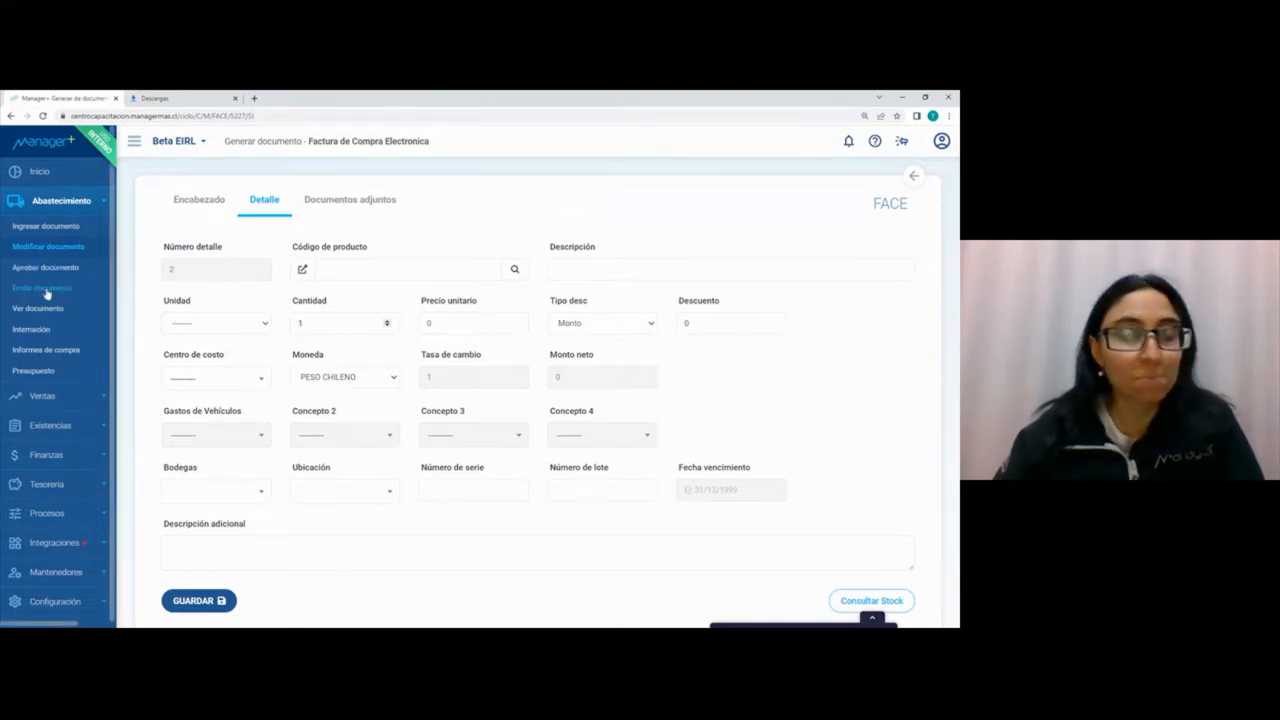
Step: Return to the purchase invoice list, post and print invoice 12888, and review the generated document before closing it
{"action": "left_click", "coordinate": [916, 178]}
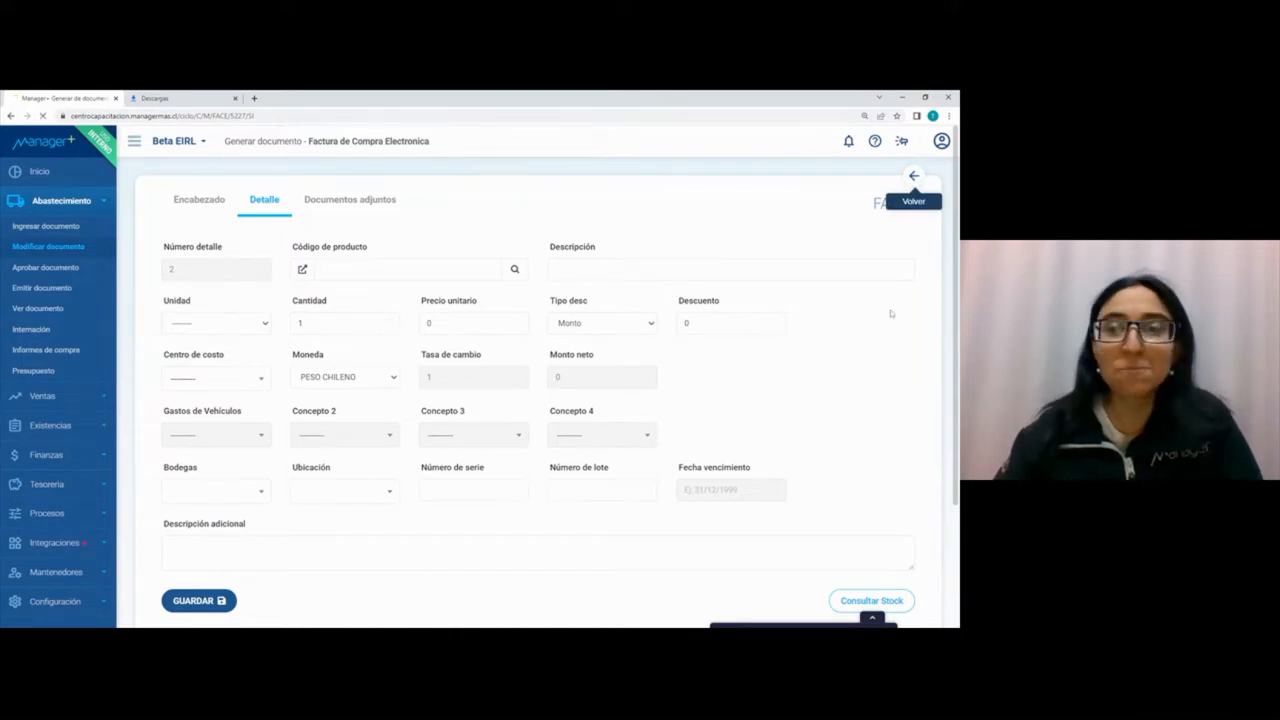
{"action": "left_click", "coordinate": [278, 329]}
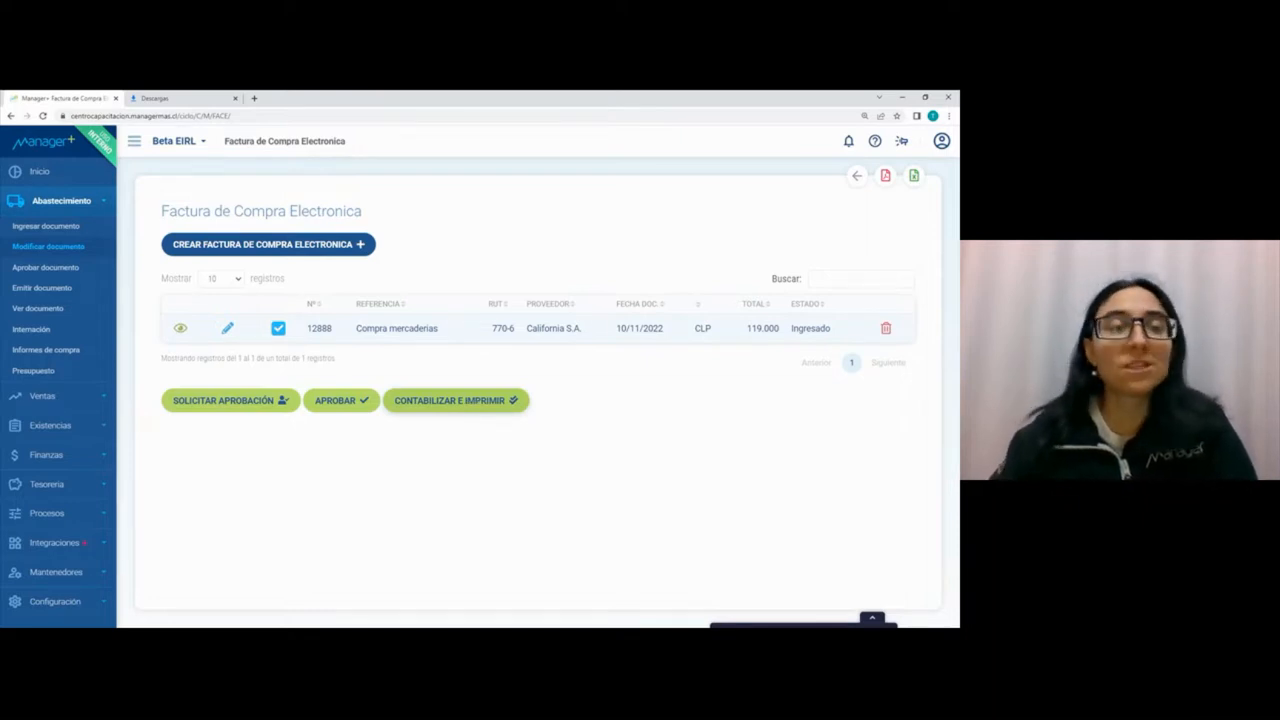
{"action": "left_click", "coordinate": [474, 402]}
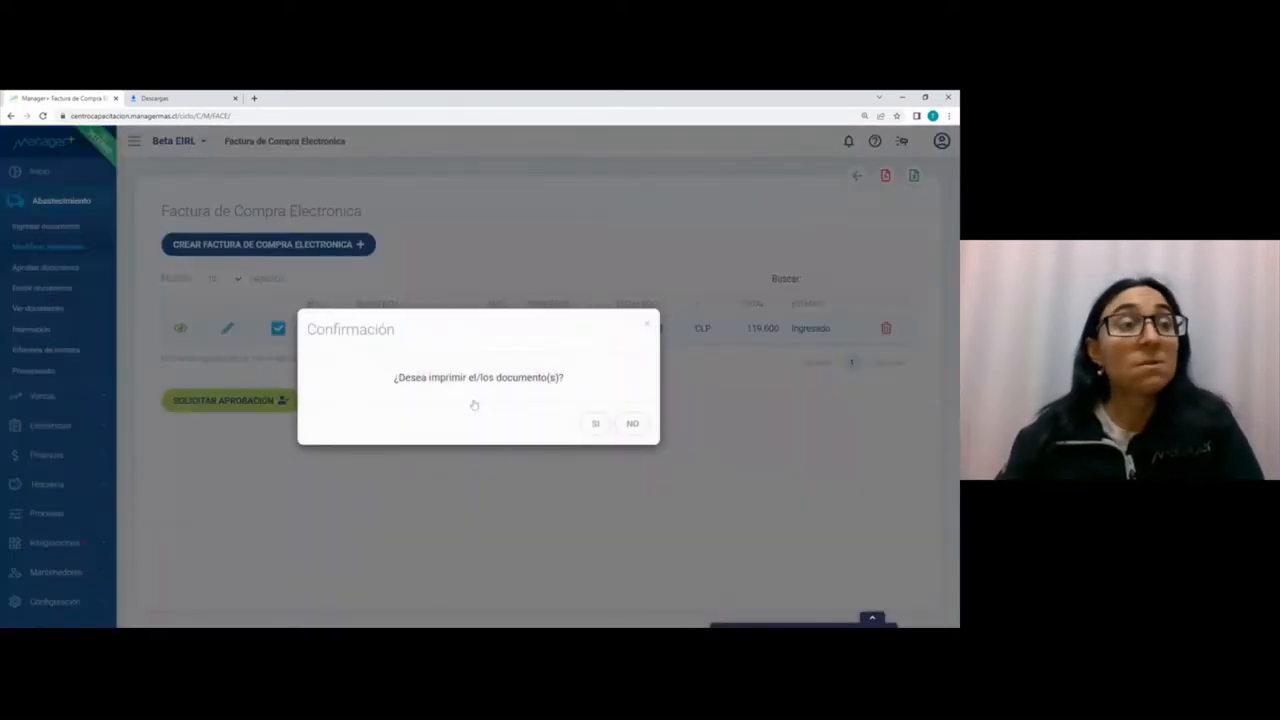
{"action": "left_click", "coordinate": [594, 423]}
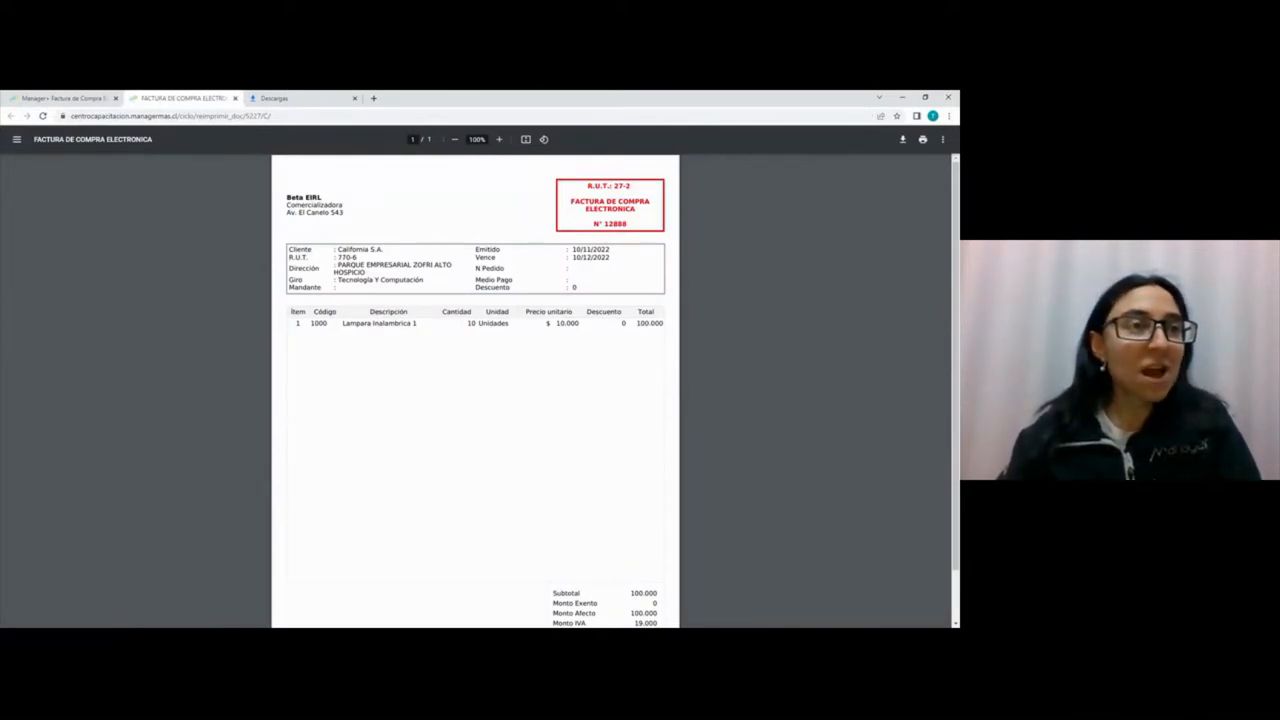
{"action": "scroll", "coordinate": [640, 423], "scroll_direction": "down", "scroll_amount": 2}
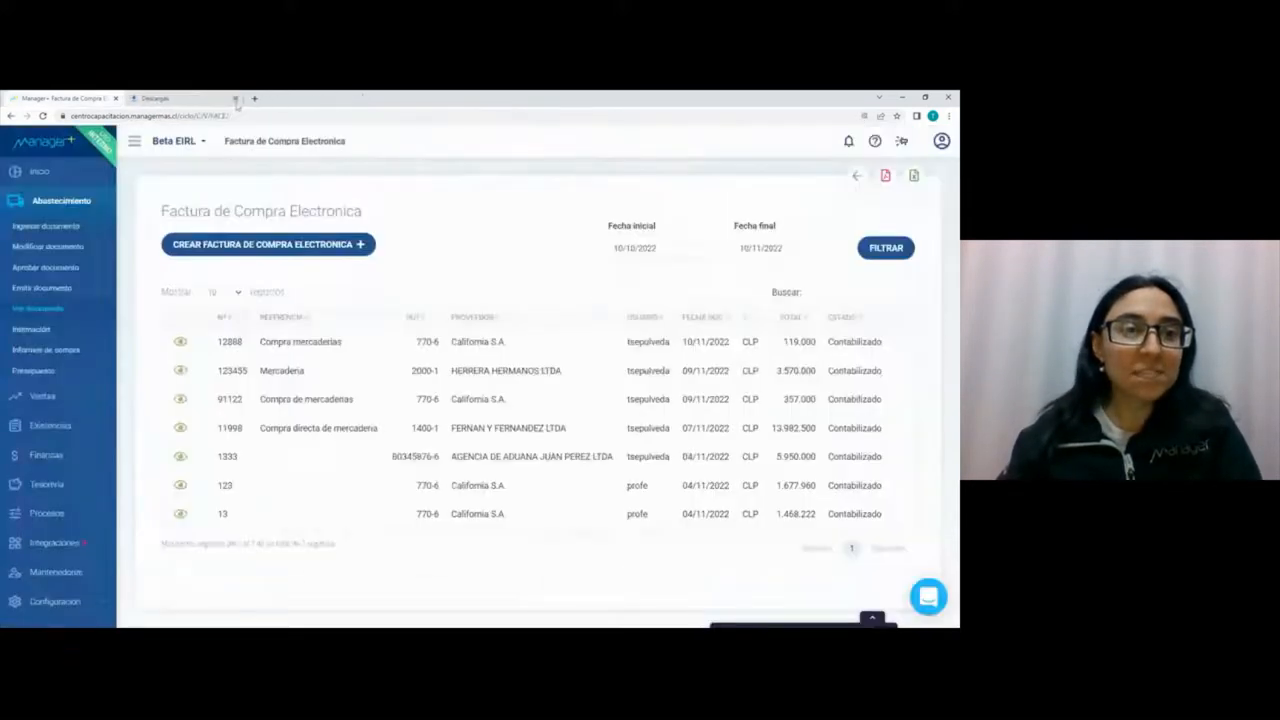
{"action": "left_click", "coordinate": [235, 98]}
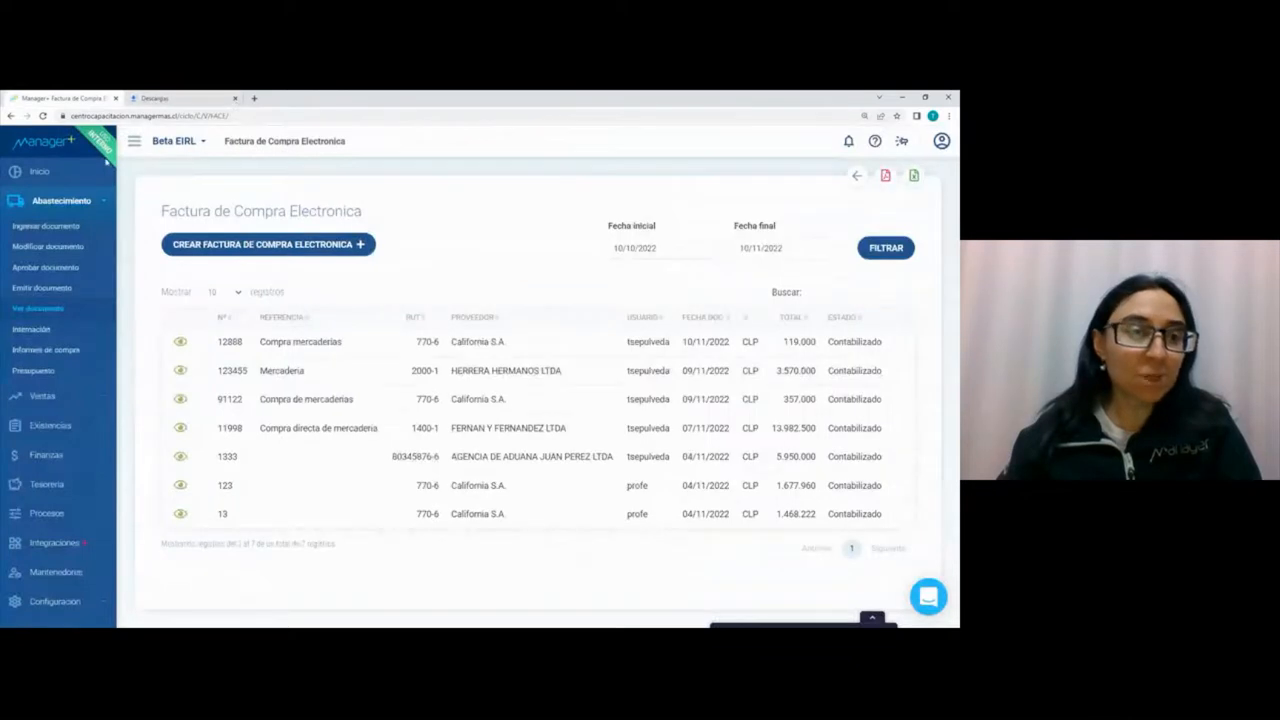
Step: Open the accounting voucher in Finanzas whose description is "FACE - 12888: Compra mercaderias"
{"action": "left_click", "coordinate": [50, 208]}
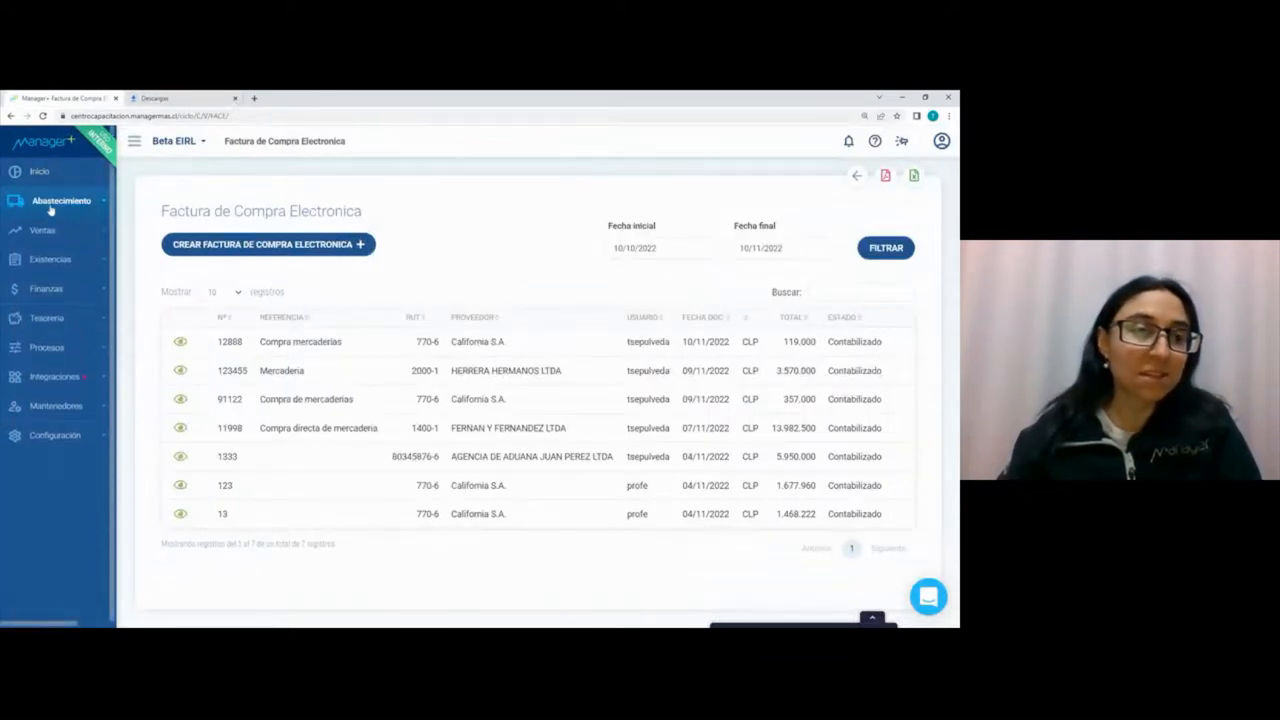
{"action": "left_click", "coordinate": [45, 289]}
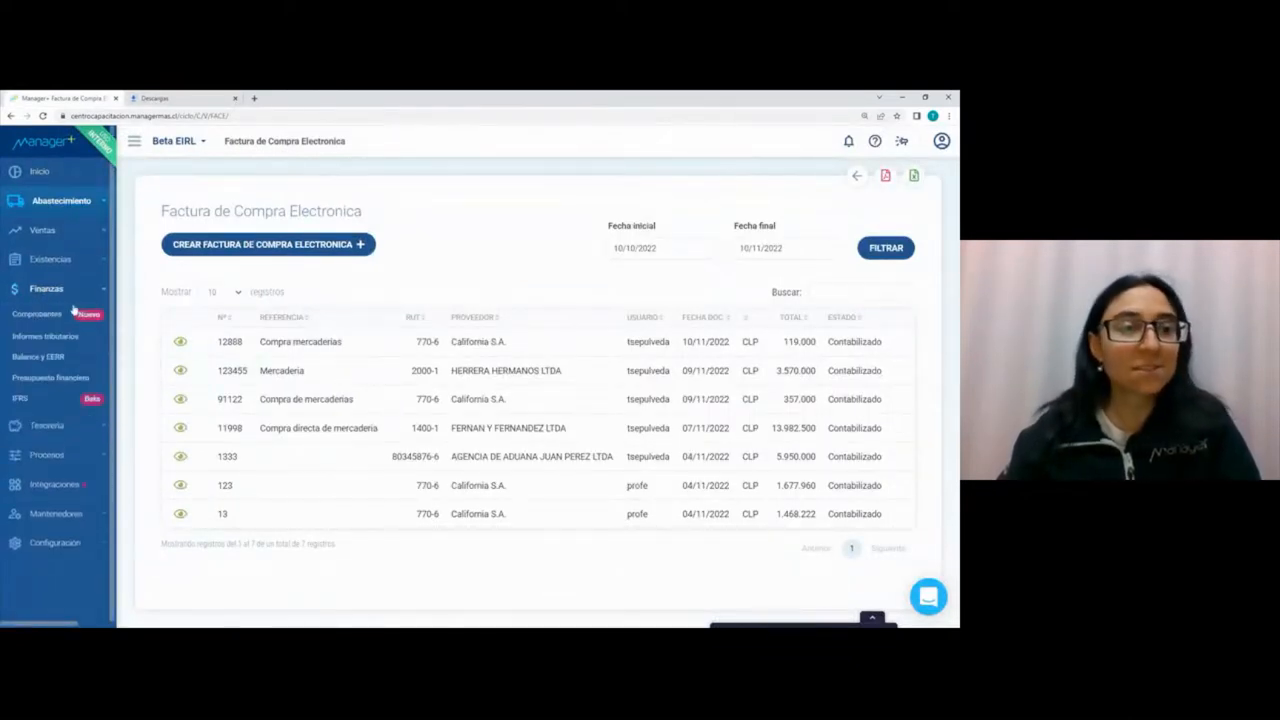
{"action": "left_click", "coordinate": [42, 314]}
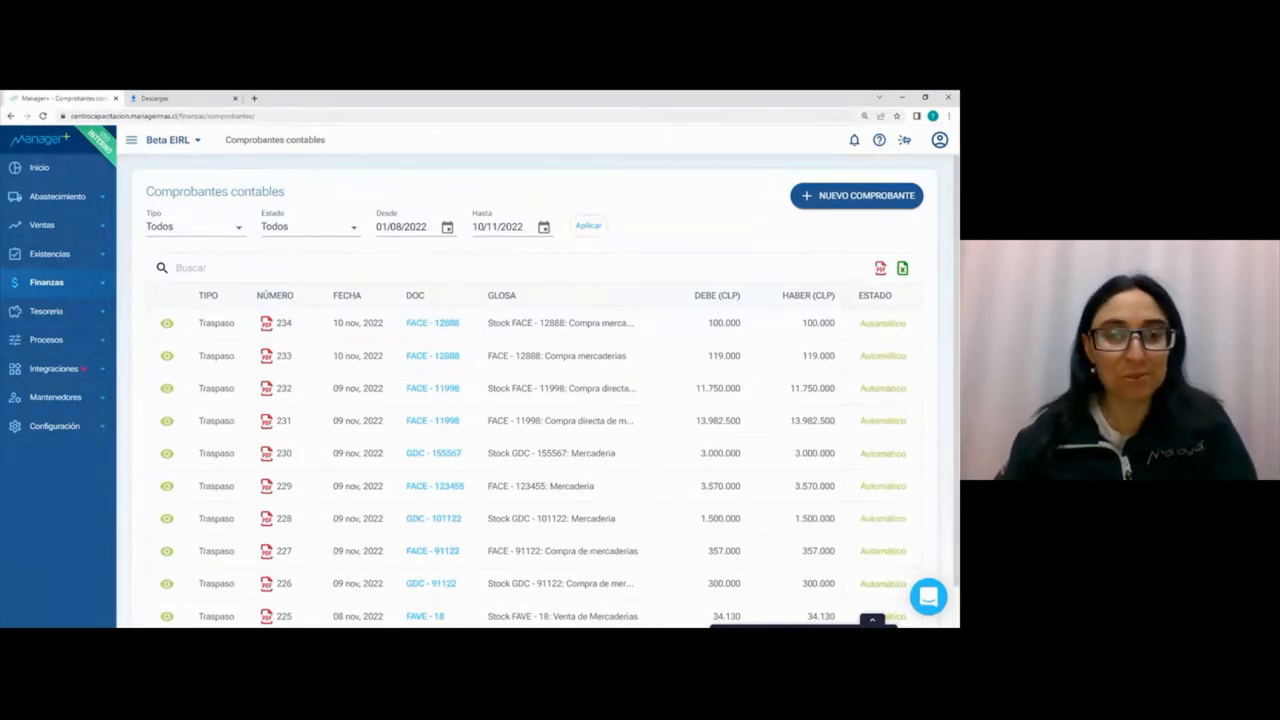
{"action": "left_click", "coordinate": [166, 356]}
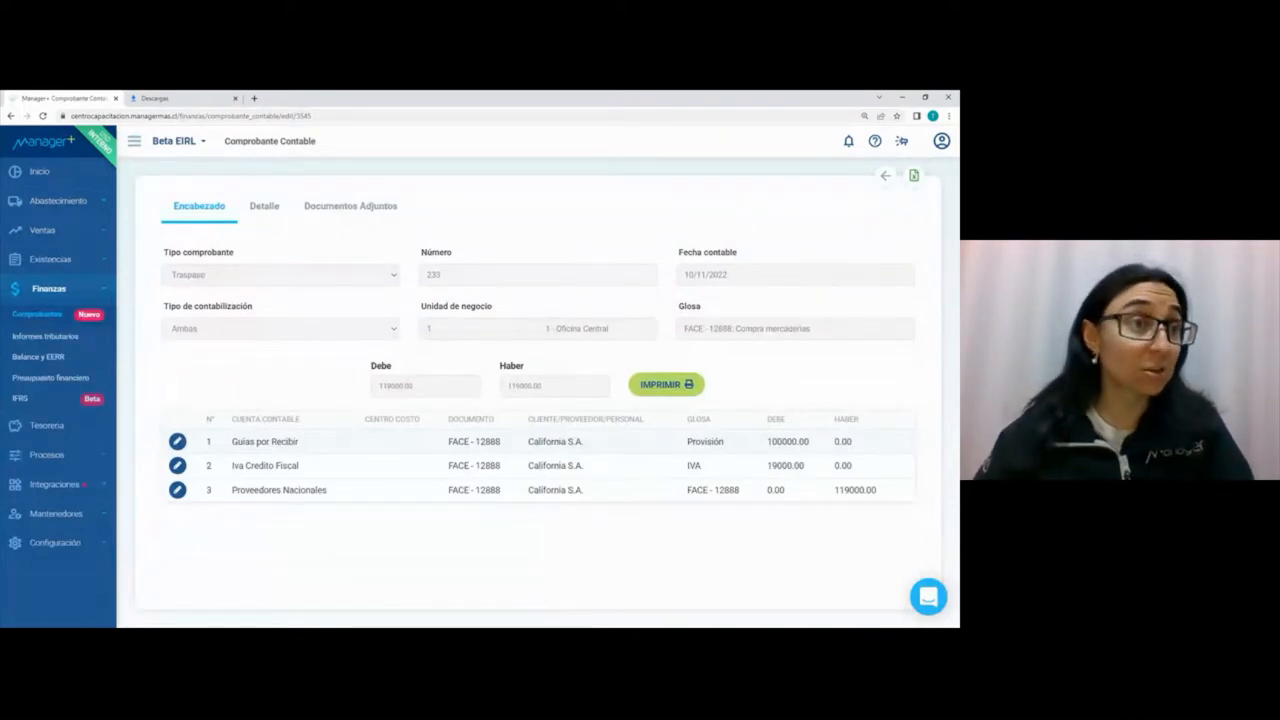
Step: Examine the voucher's IVA credit, national suppliers and Guias por Recibir provision lines with their debit and credit amounts
{"action": "left_click_drag", "start_coordinate": [766, 466], "coordinate": [811, 466]}
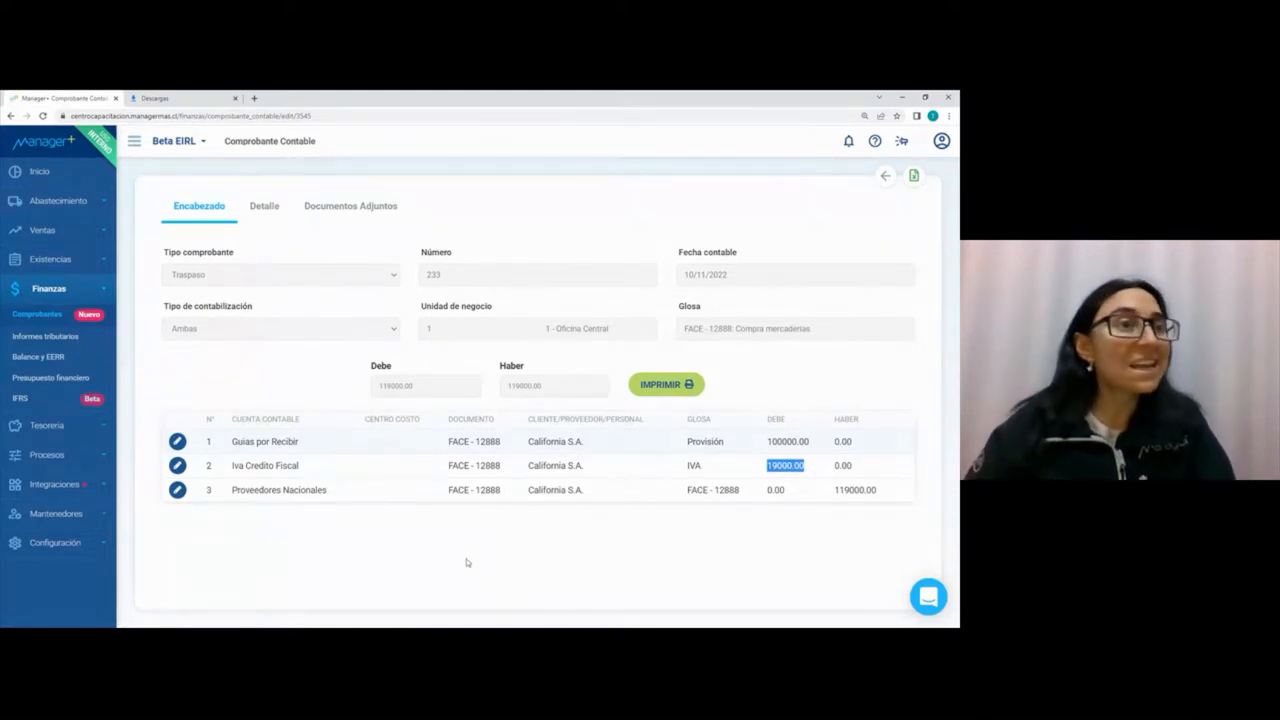
{"action": "left_click_drag", "start_coordinate": [585, 490], "coordinate": [540, 490]}
{"action": "left_click", "coordinate": [885, 496]}
{"action": "left_click_drag", "start_coordinate": [885, 496], "coordinate": [826, 494]}
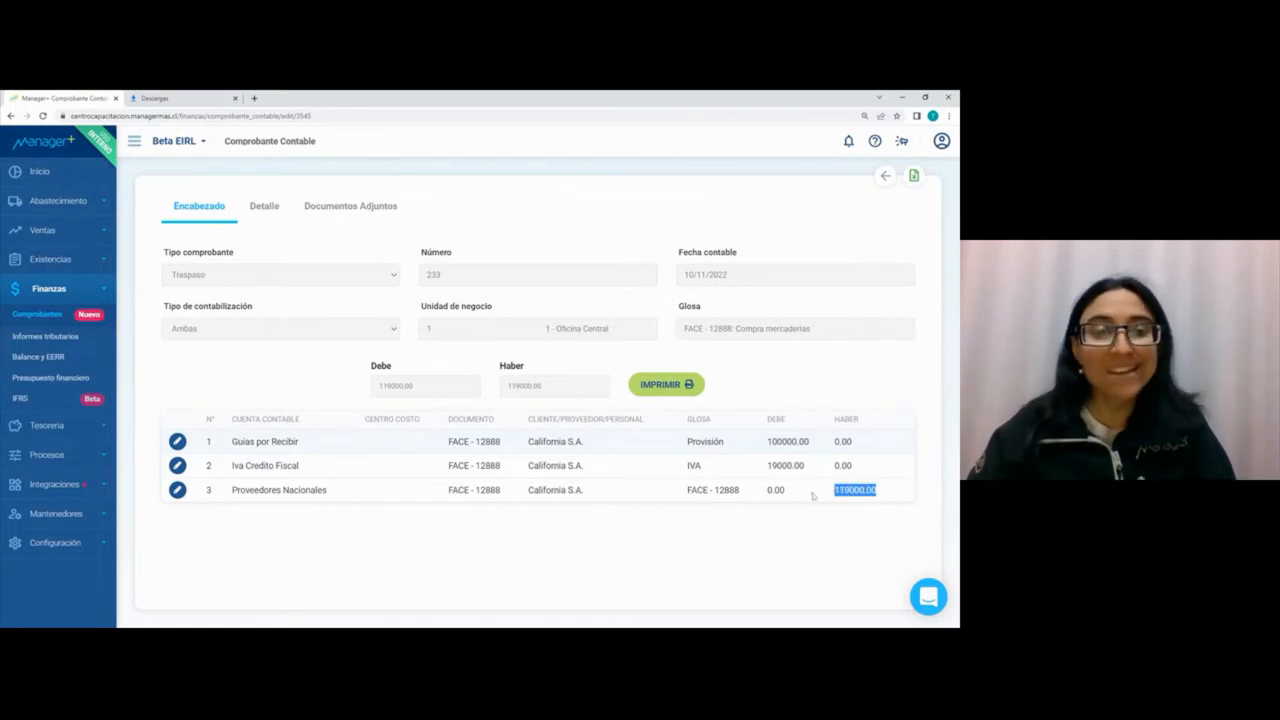
{"action": "left_click_drag", "start_coordinate": [300, 441], "coordinate": [231, 441]}
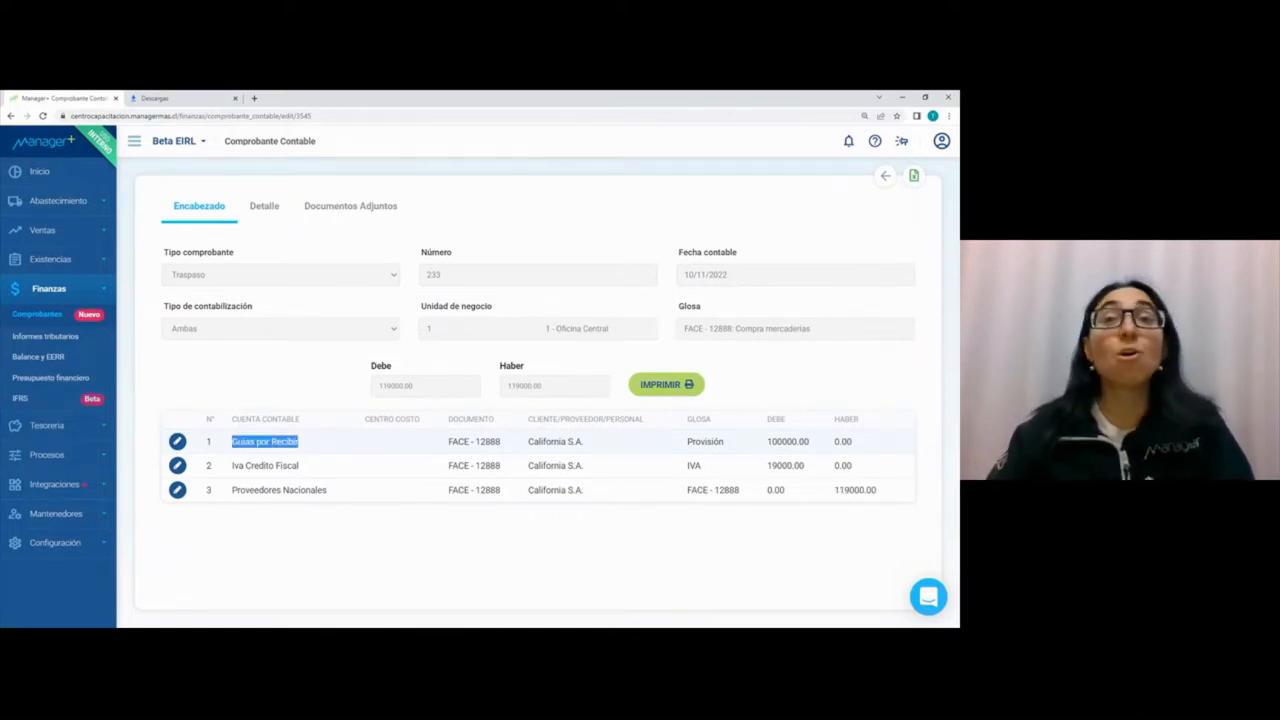
{"action": "left_click_drag", "start_coordinate": [724, 441], "coordinate": [686, 441]}
{"action": "left_click_drag", "start_coordinate": [809, 441], "coordinate": [767, 446]}
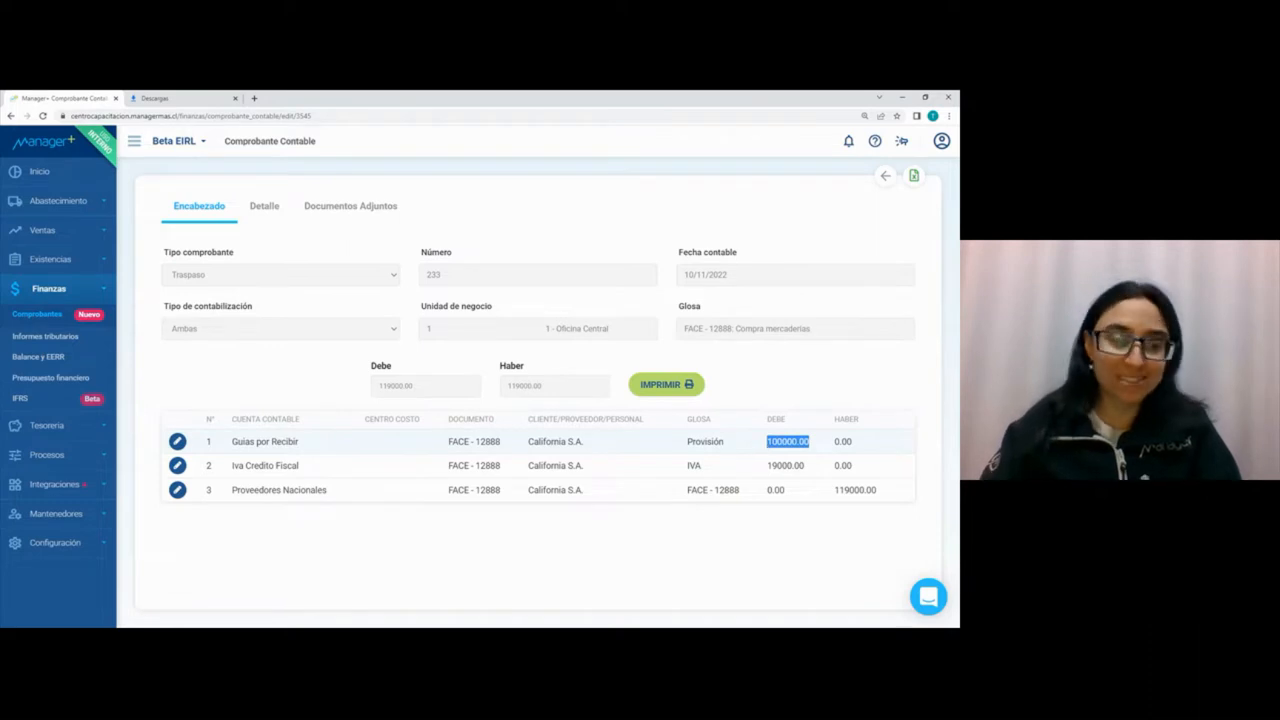
Step: Open the Stock FACE - 12888 voucher and examine its Productos Terminados and Guias por Recibir lines, including the provision reversal amount
{"action": "left_click", "coordinate": [44, 315]}
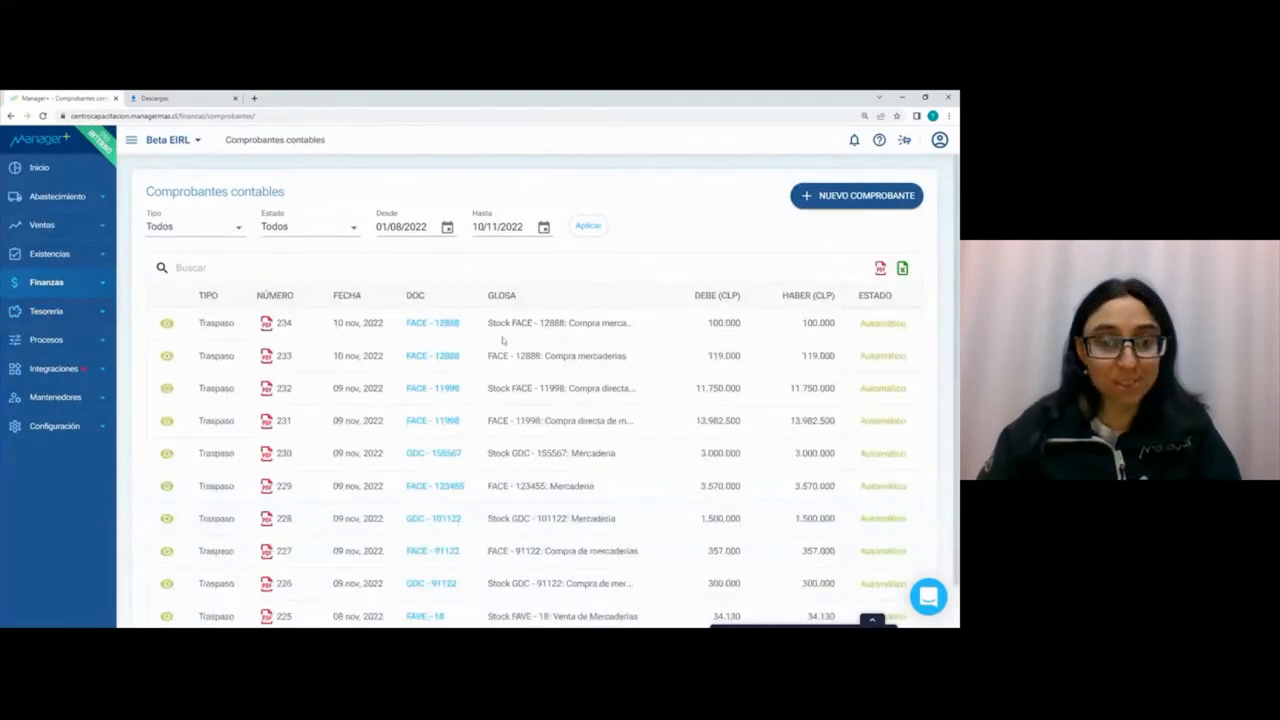
{"action": "left_click", "coordinate": [168, 323]}
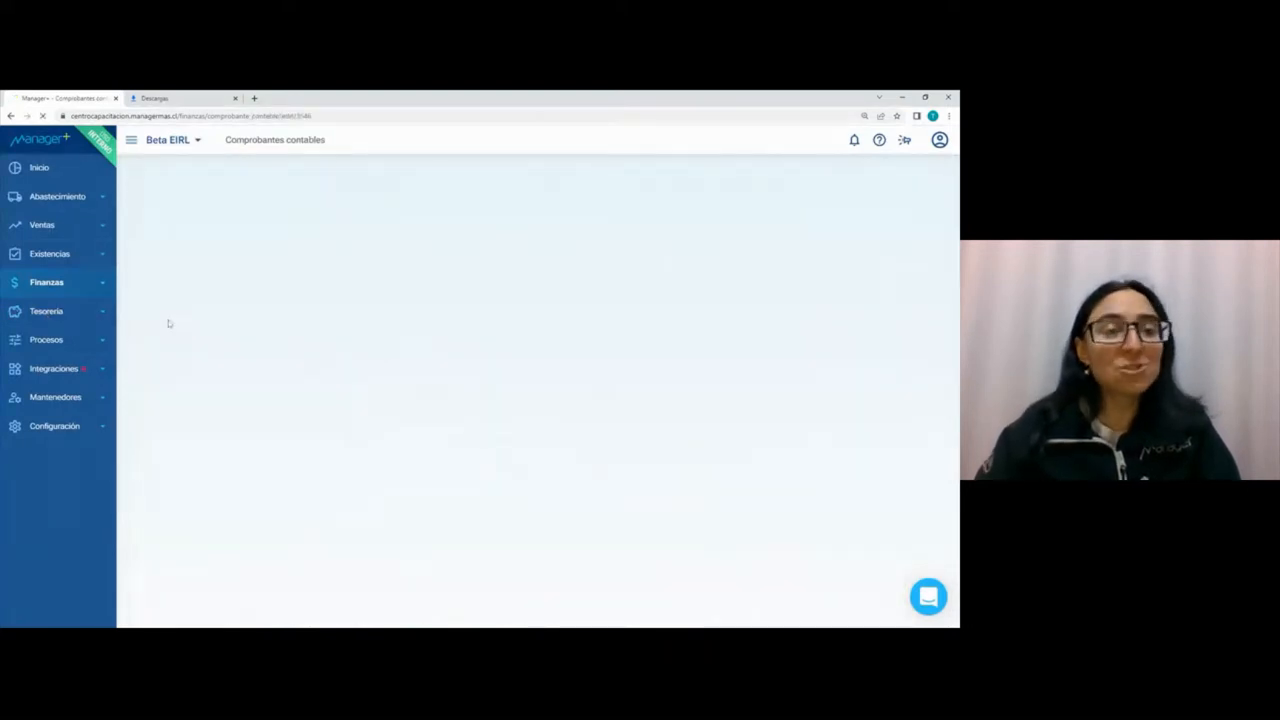
{"action": "left_click_drag", "start_coordinate": [334, 441], "coordinate": [212, 443]}
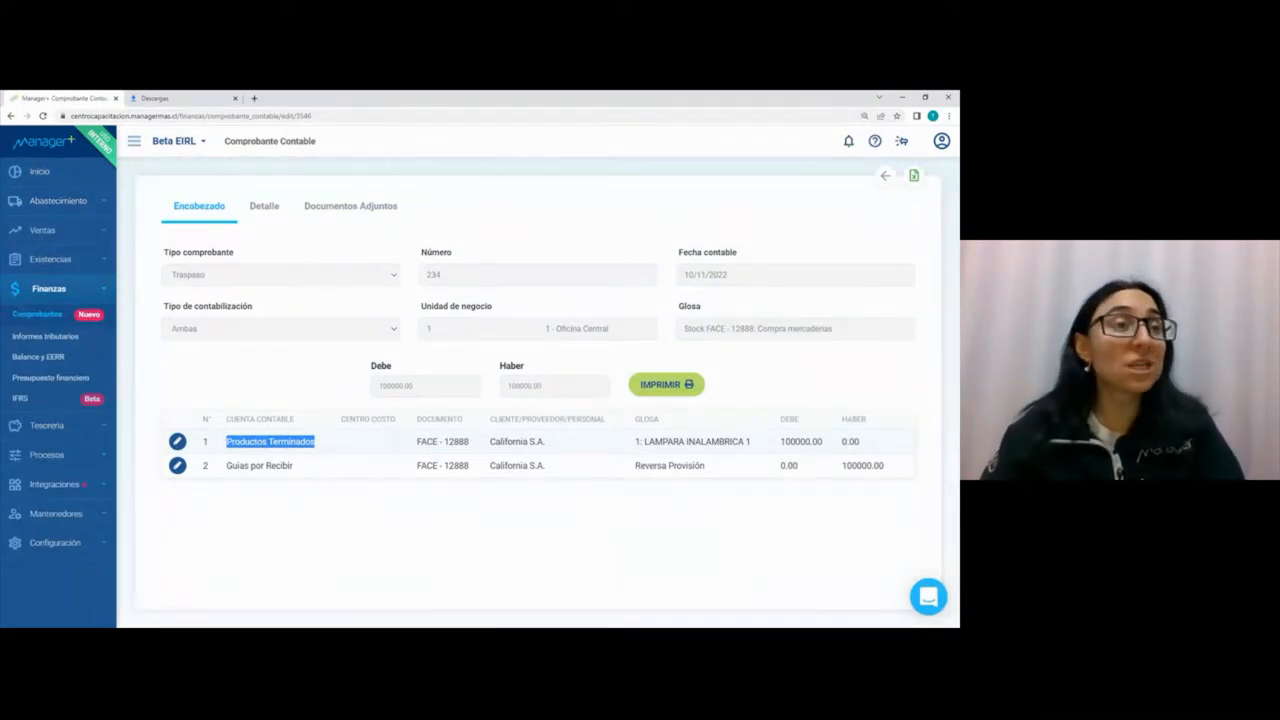
{"action": "left_click_drag", "start_coordinate": [322, 466], "coordinate": [224, 465]}
{"action": "left_click_drag", "start_coordinate": [892, 466], "coordinate": [828, 469]}
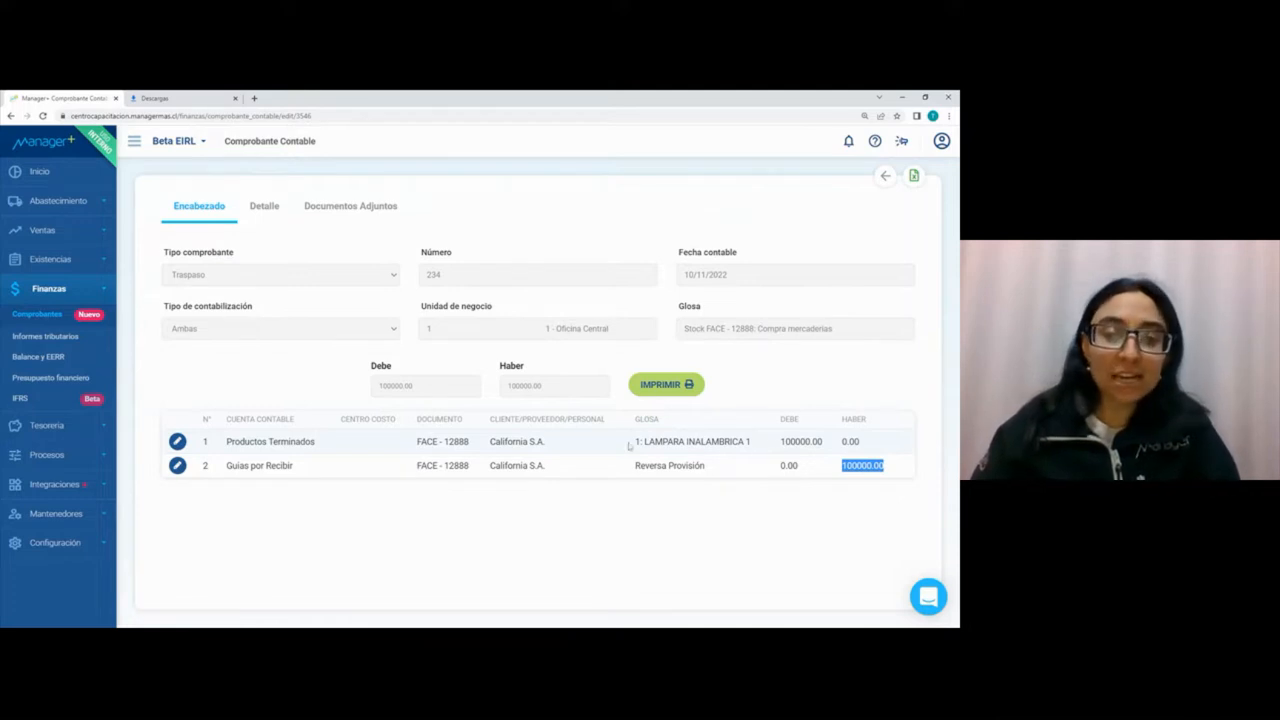
Step: Check the product description on the voucher's Productos Terminados line, and return to the accounting voucher list
{"action": "left_click_drag", "start_coordinate": [634, 443], "coordinate": [767, 449]}
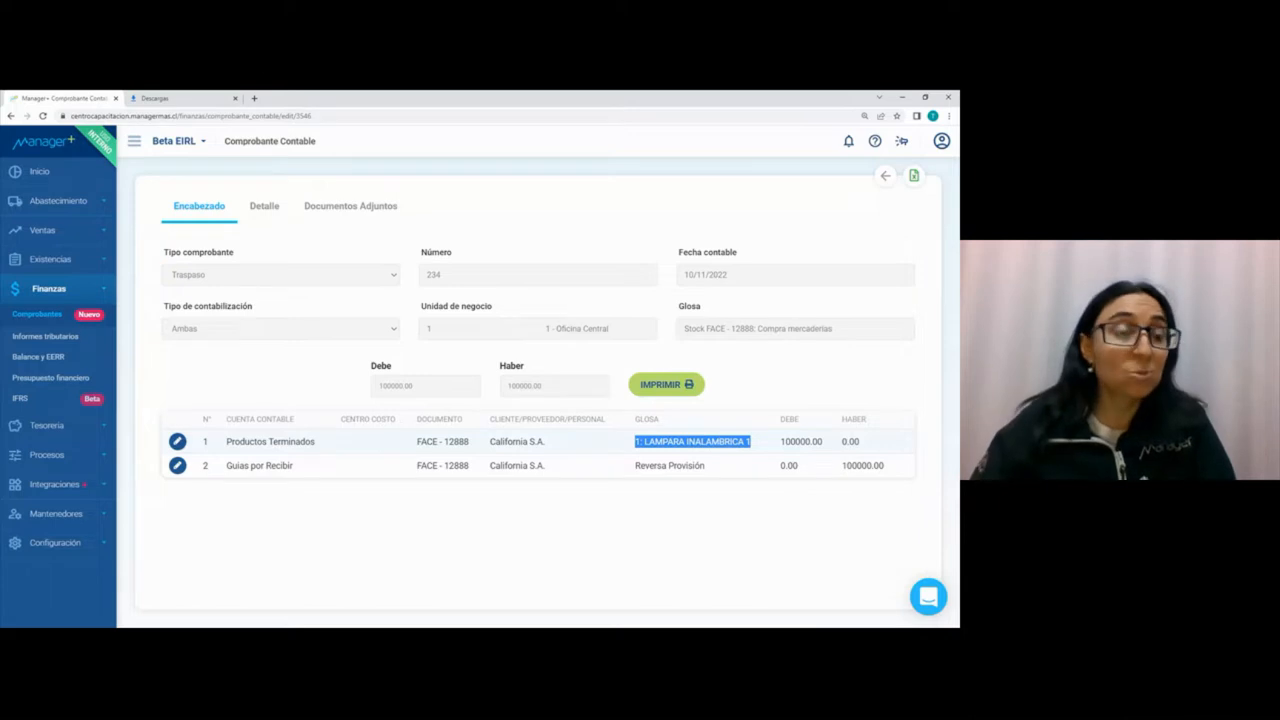
{"action": "left_click", "coordinate": [40, 320]}
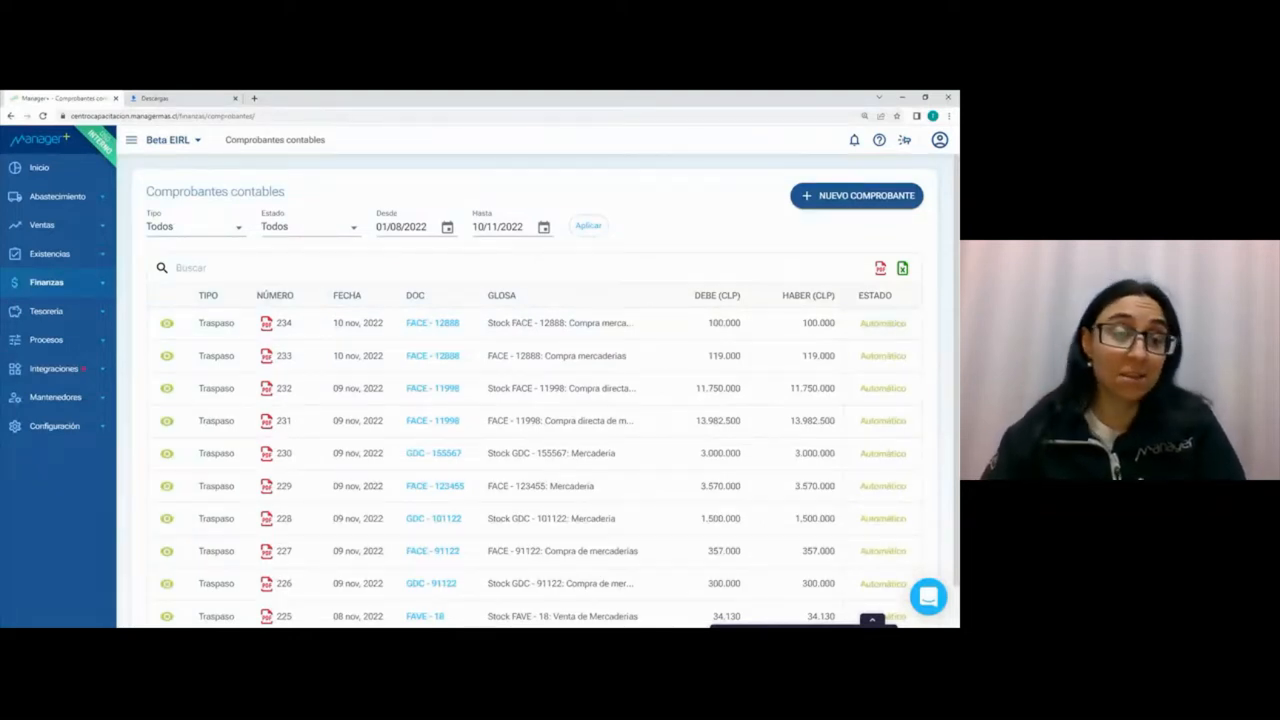
Step: Open the Balance y EERR report in Finanzas and generate the Tributario balance as of 10/11/2022
{"action": "left_click", "coordinate": [48, 283]}
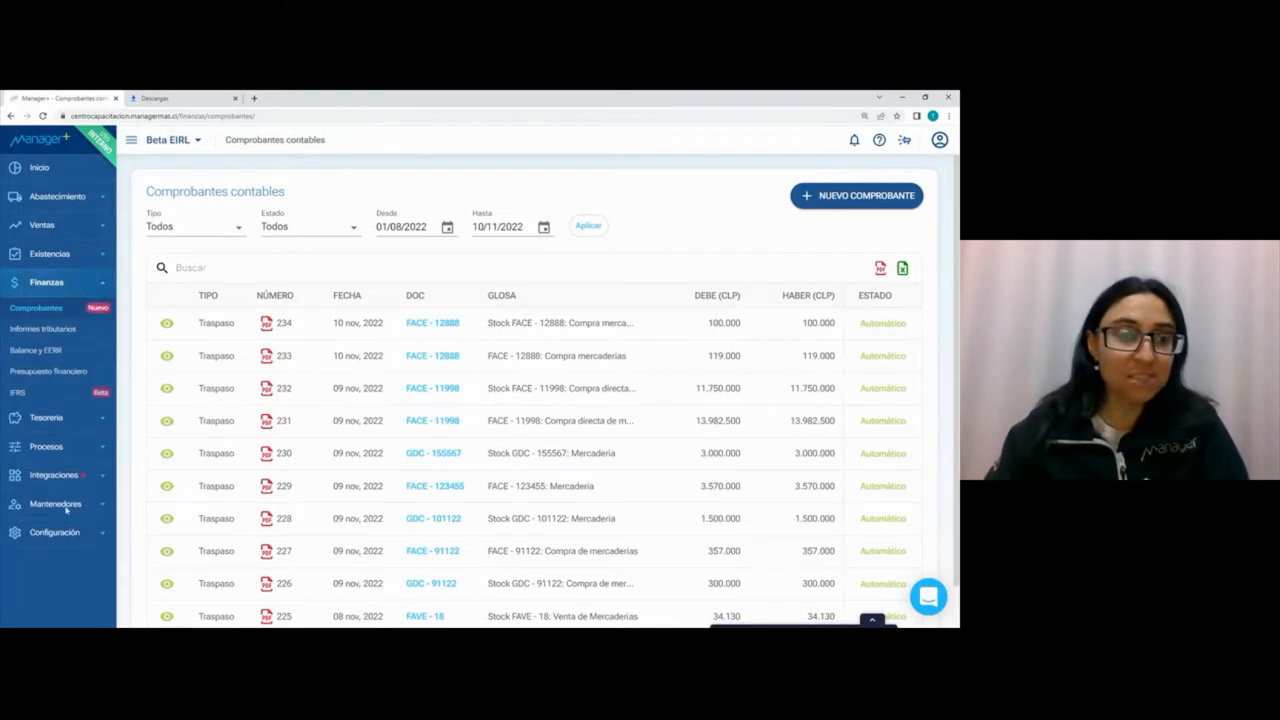
{"action": "left_click", "coordinate": [40, 352]}
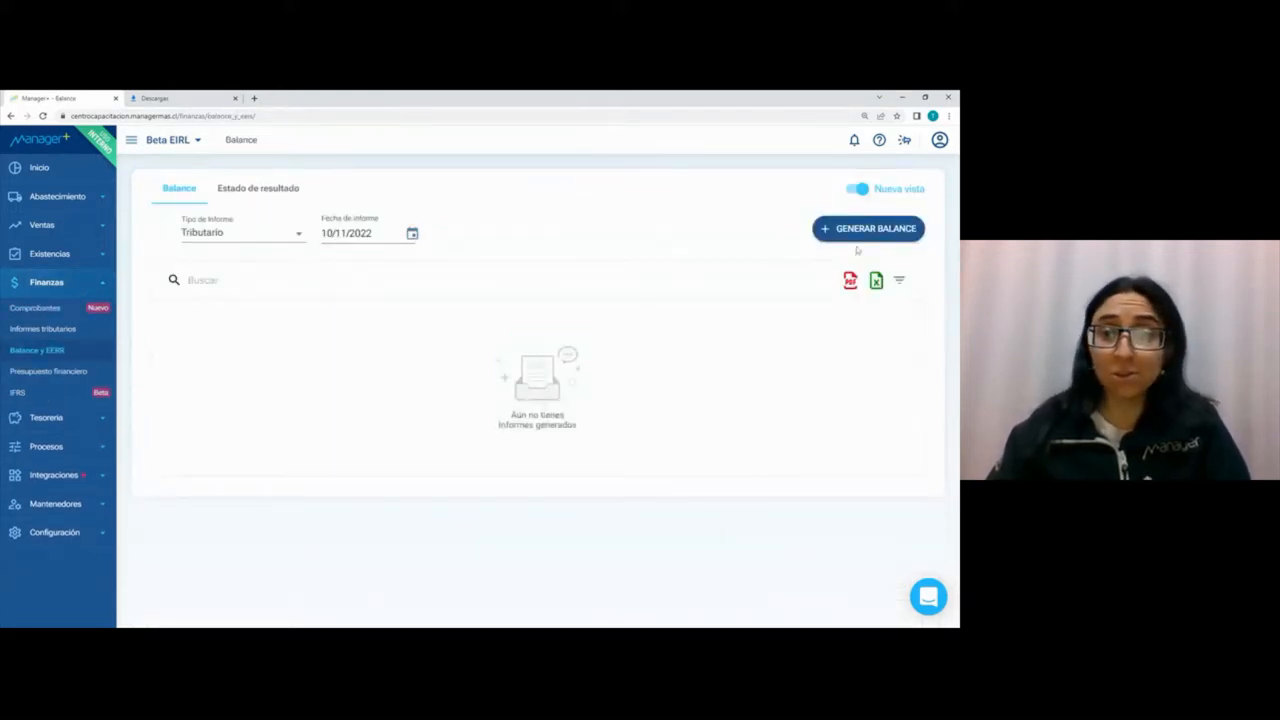
{"action": "left_click", "coordinate": [861, 236]}
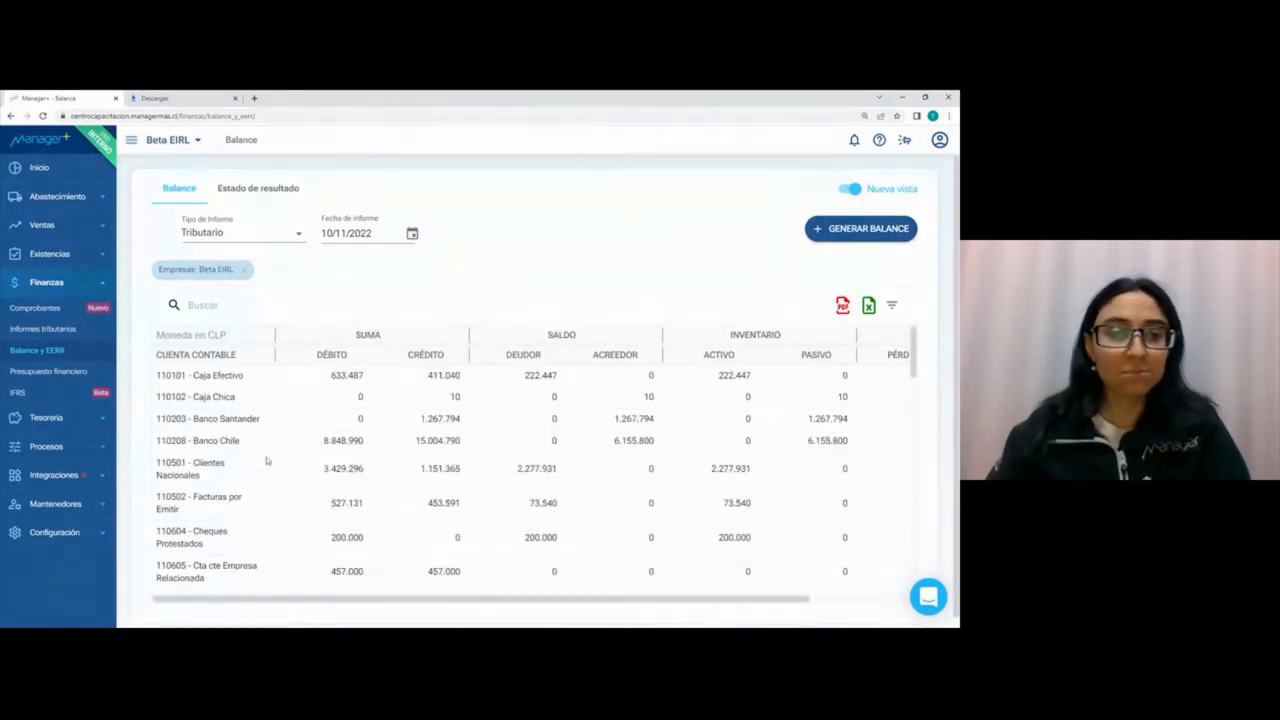
Step: Examine the Deudor balances of Productos Terminados and Guias por Recibir and the Acreedor balance of Proveedores Nacionales
{"action": "scroll", "coordinate": [267, 461], "scroll_direction": "down", "scroll_amount": 4}
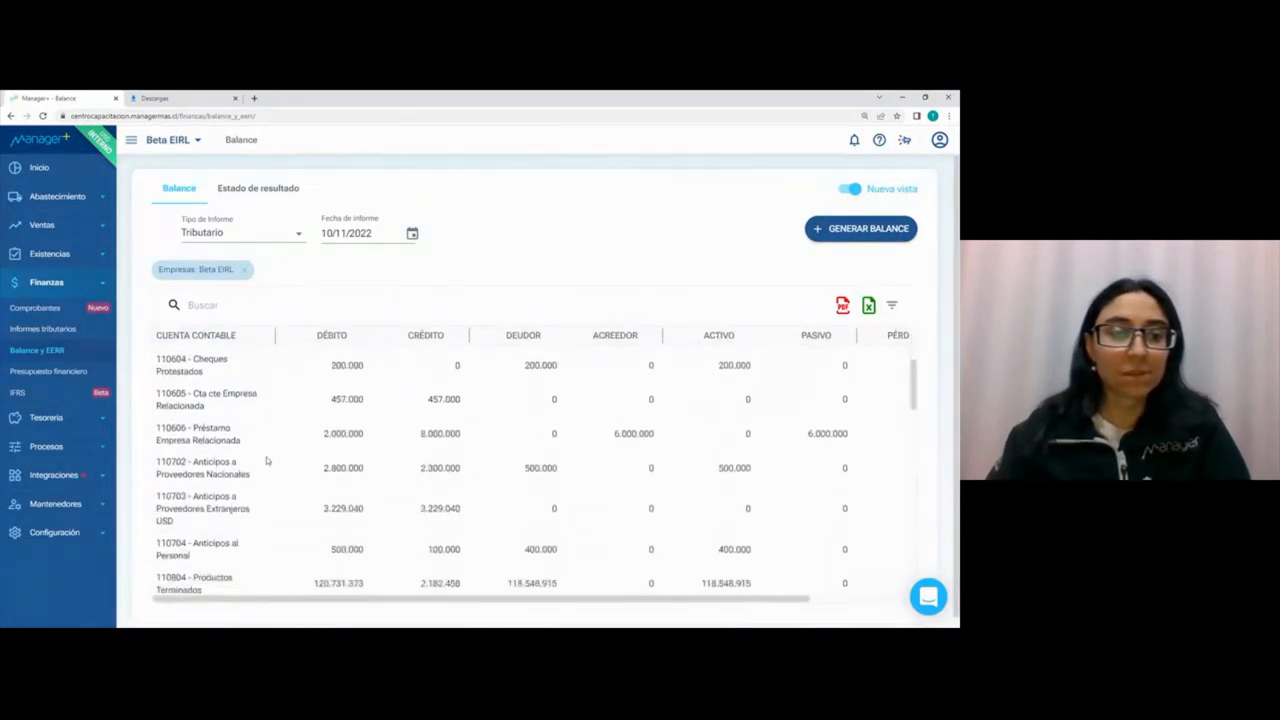
{"action": "scroll", "coordinate": [267, 461], "scroll_direction": "down", "scroll_amount": 3}
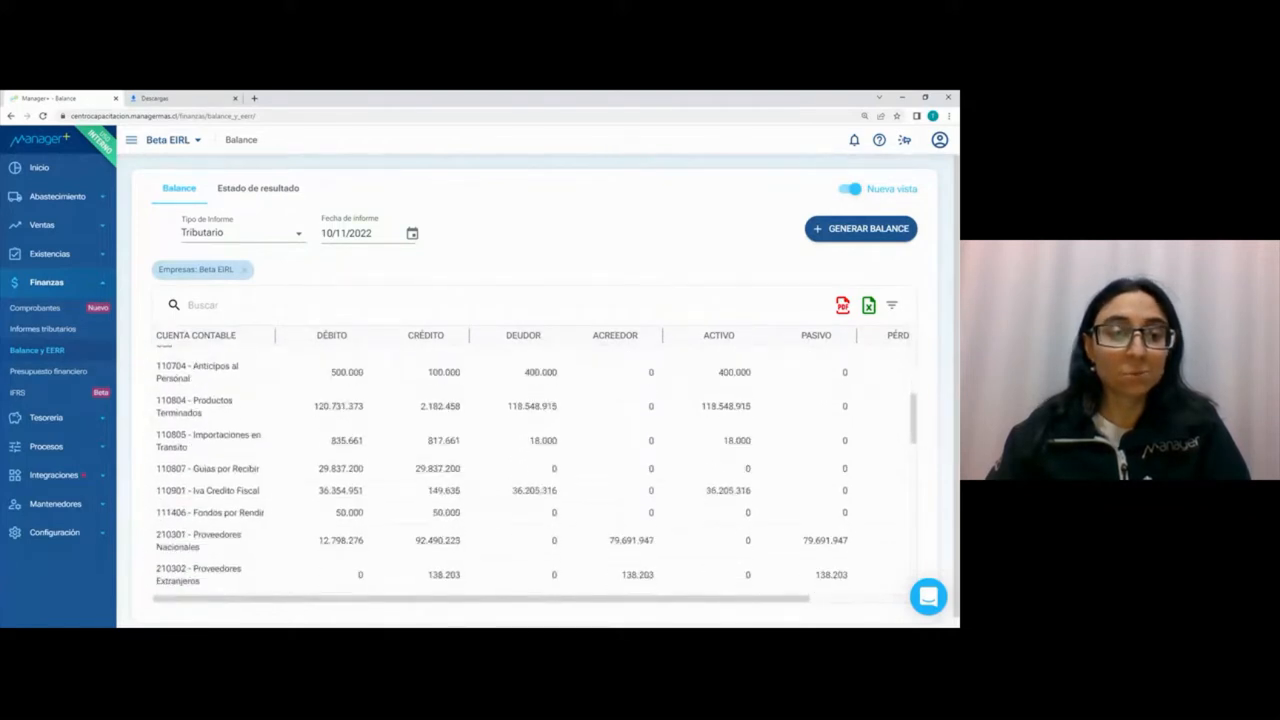
{"action": "left_click_drag", "start_coordinate": [503, 405], "coordinate": [562, 402]}
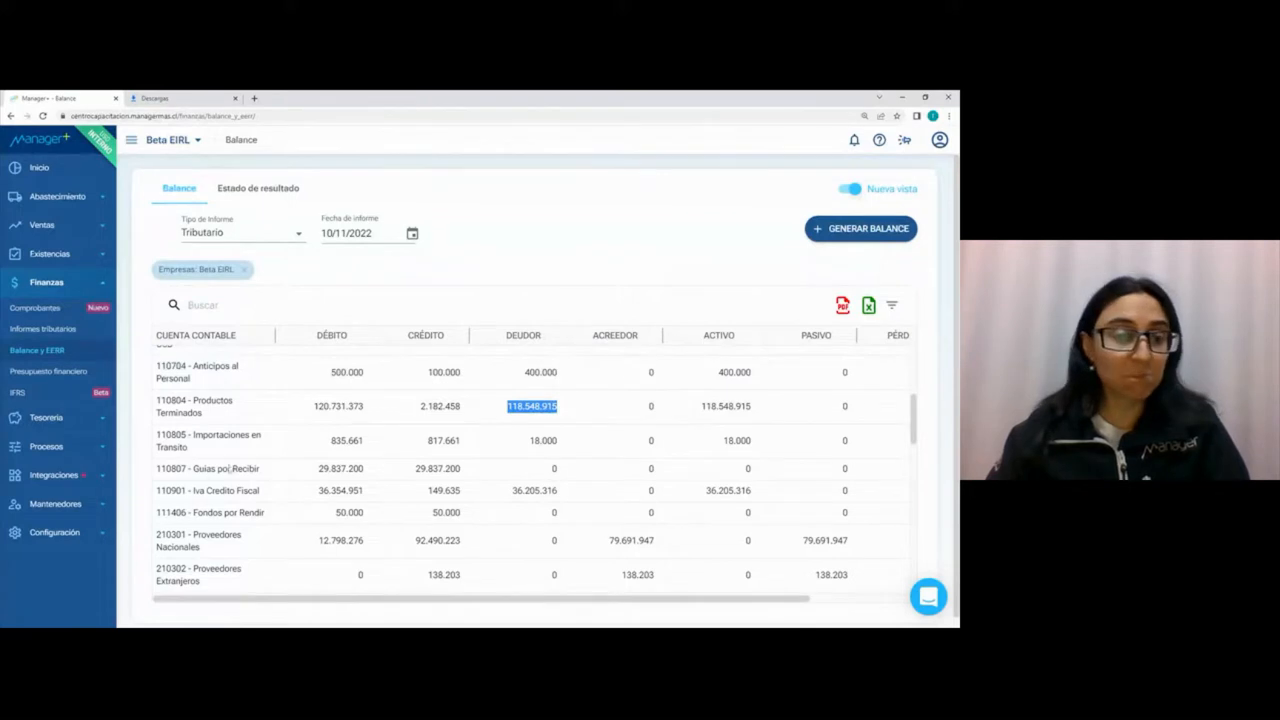
{"action": "double_click", "coordinate": [554, 468]}
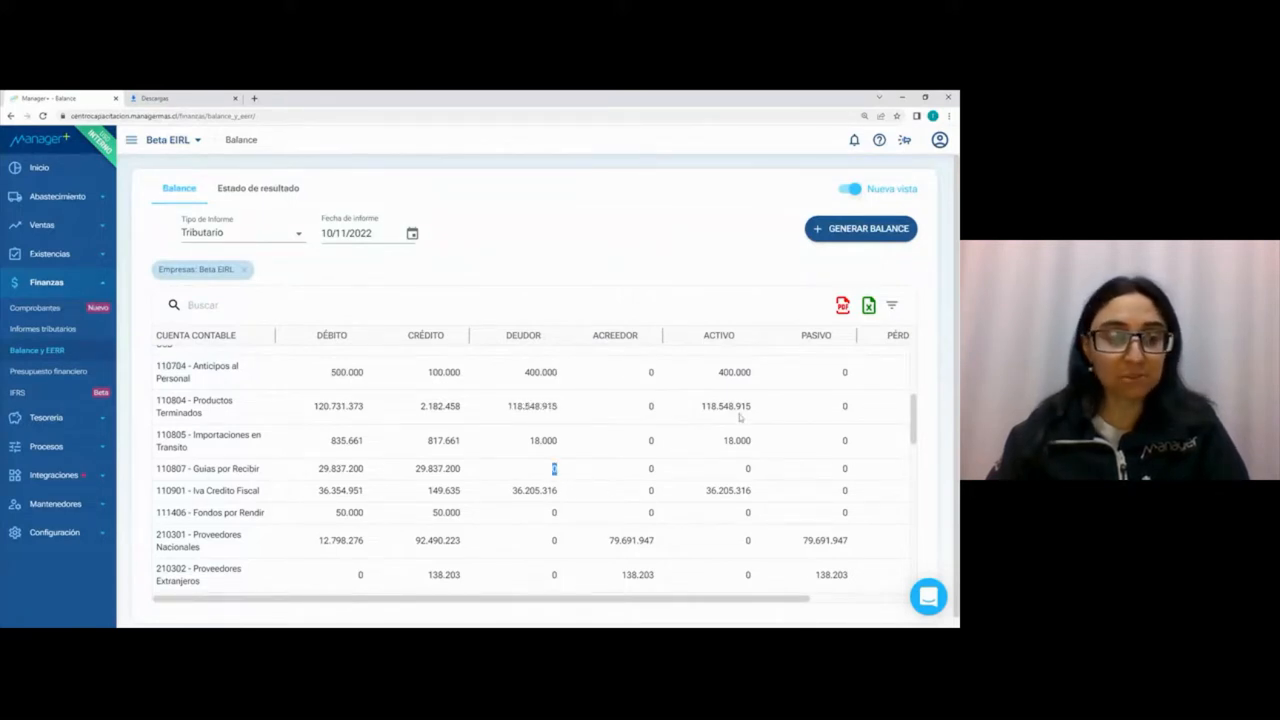
{"action": "scroll", "coordinate": [740, 418], "scroll_direction": "down", "scroll_amount": 1}
{"action": "double_click", "coordinate": [632, 490]}
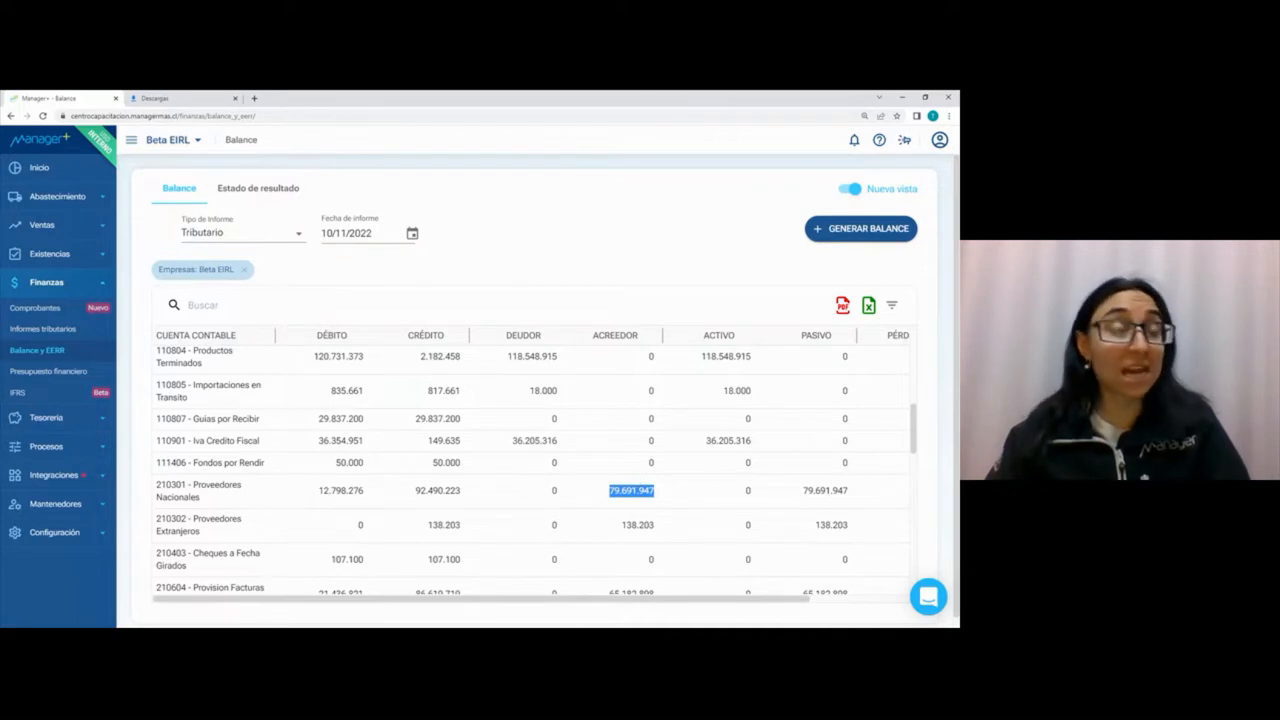
Step: Look through the balance's remaining liability, income and expense accounts, and return to its first accounts
{"action": "scroll", "coordinate": [645, 467], "scroll_direction": "down", "scroll_amount": 3}
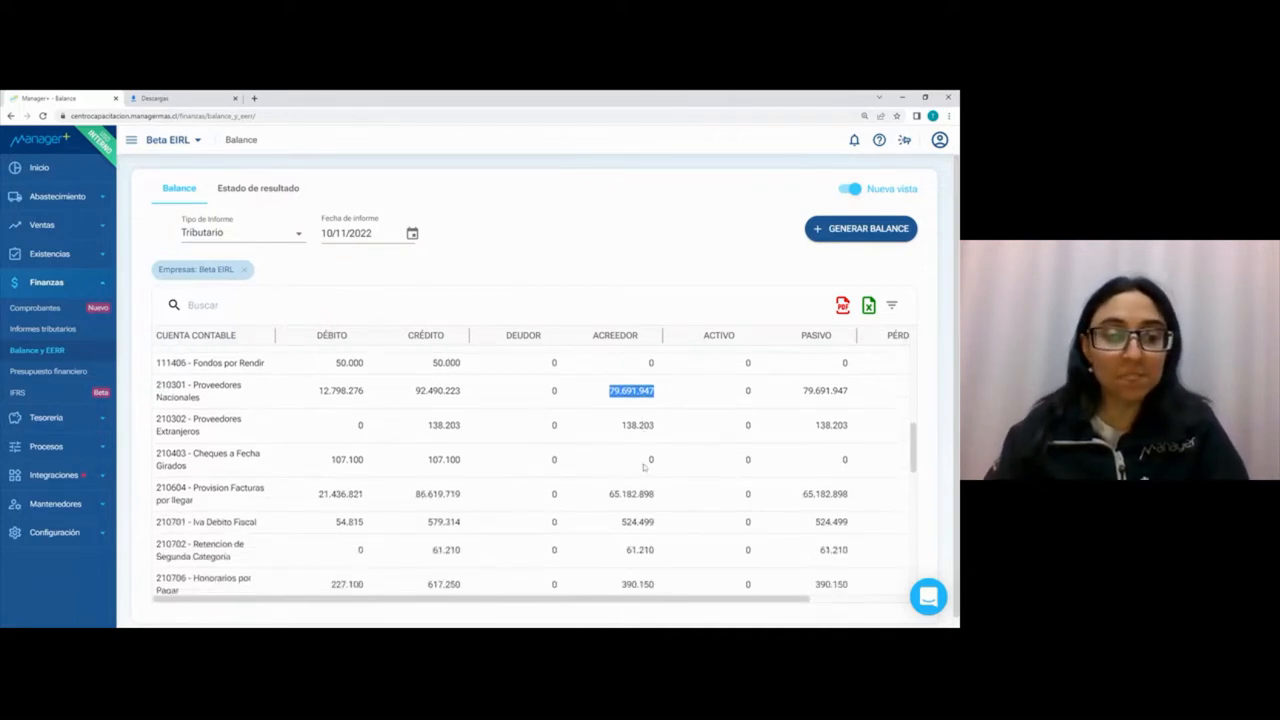
{"action": "scroll", "coordinate": [645, 467], "scroll_direction": "down", "scroll_amount": 7}
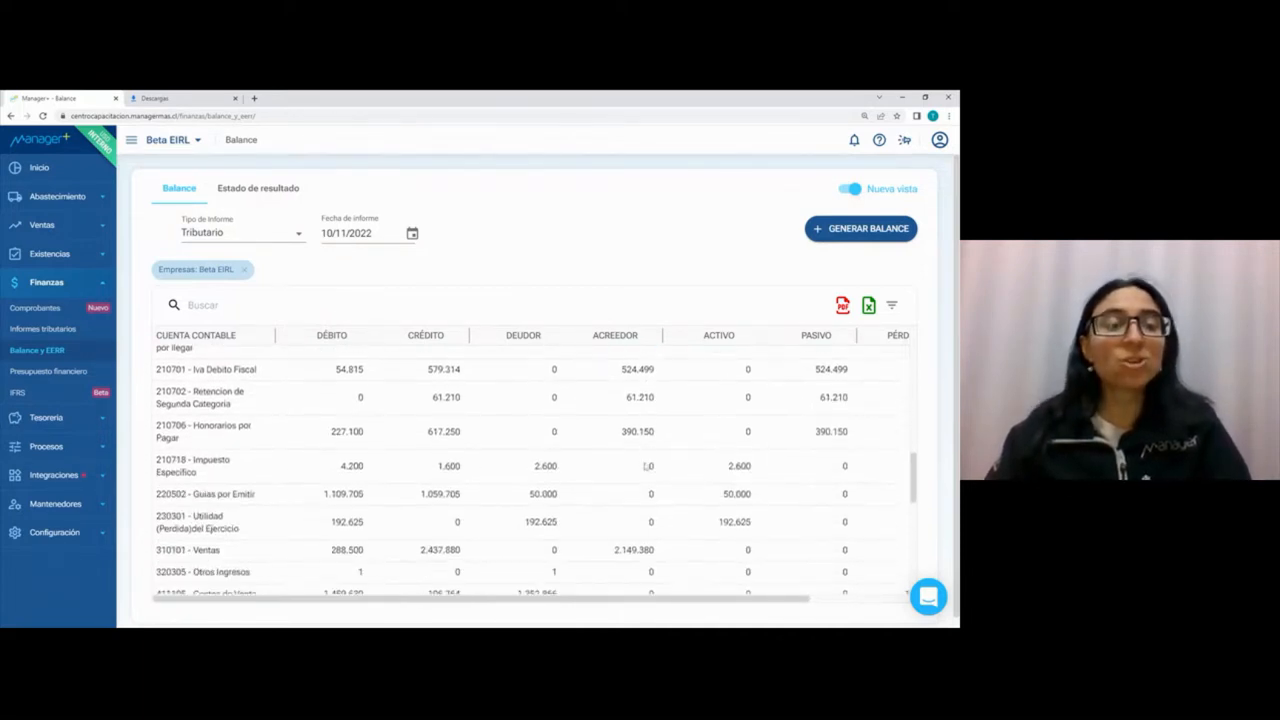
{"action": "scroll", "coordinate": [645, 467], "scroll_direction": "down", "scroll_amount": 1}
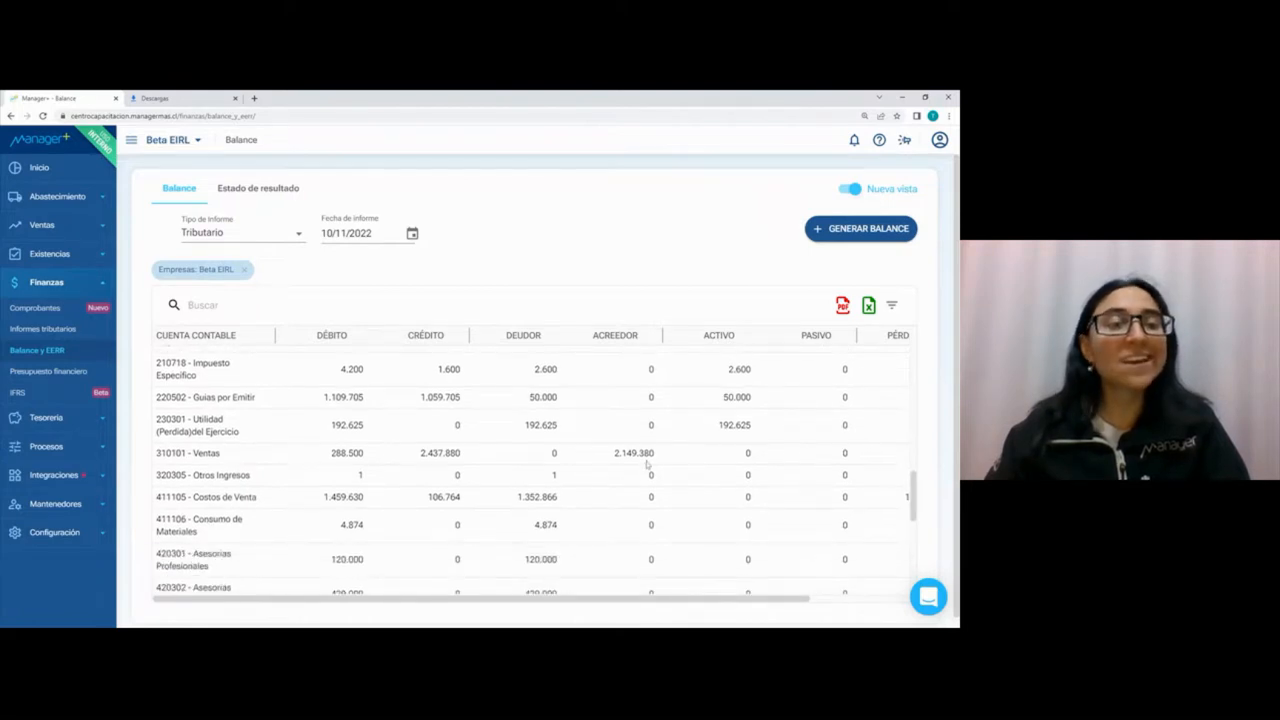
{"action": "scroll", "coordinate": [647, 462], "scroll_direction": "down", "scroll_amount": 8}
{"action": "scroll", "coordinate": [647, 462], "scroll_direction": "up", "scroll_amount": 8}
{"action": "scroll", "coordinate": [648, 465], "scroll_direction": "up", "scroll_amount": 10}
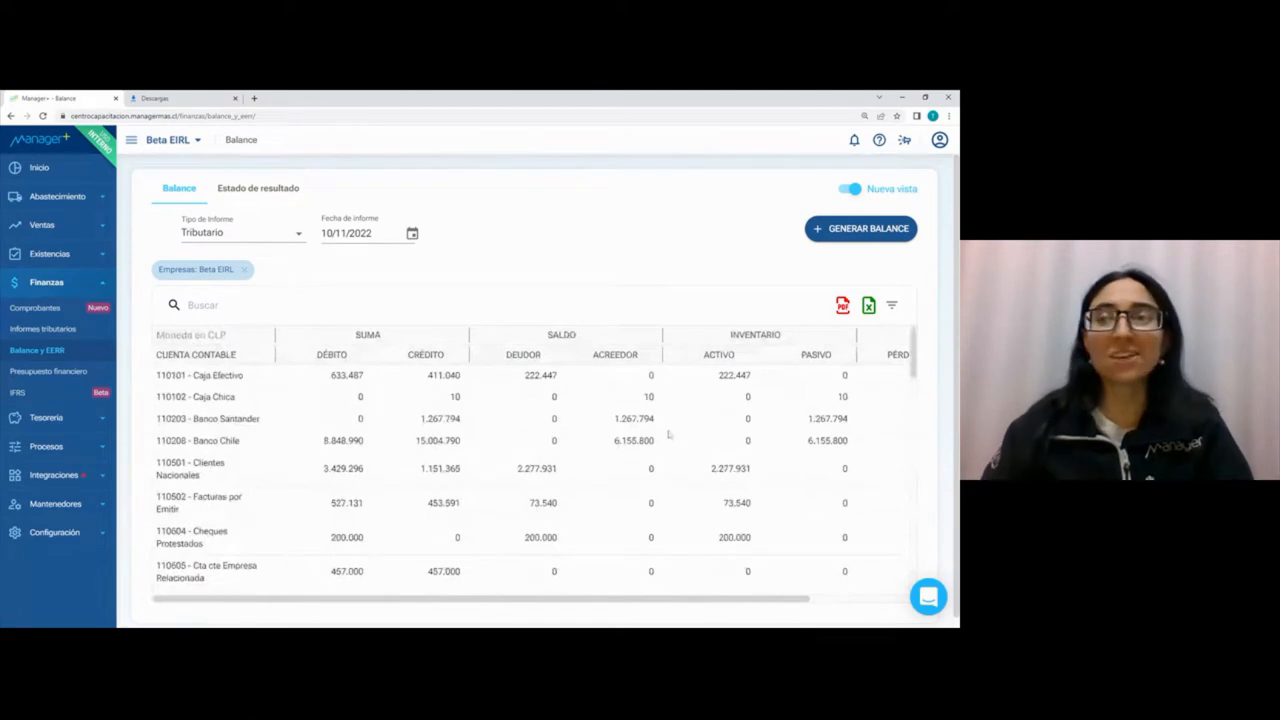